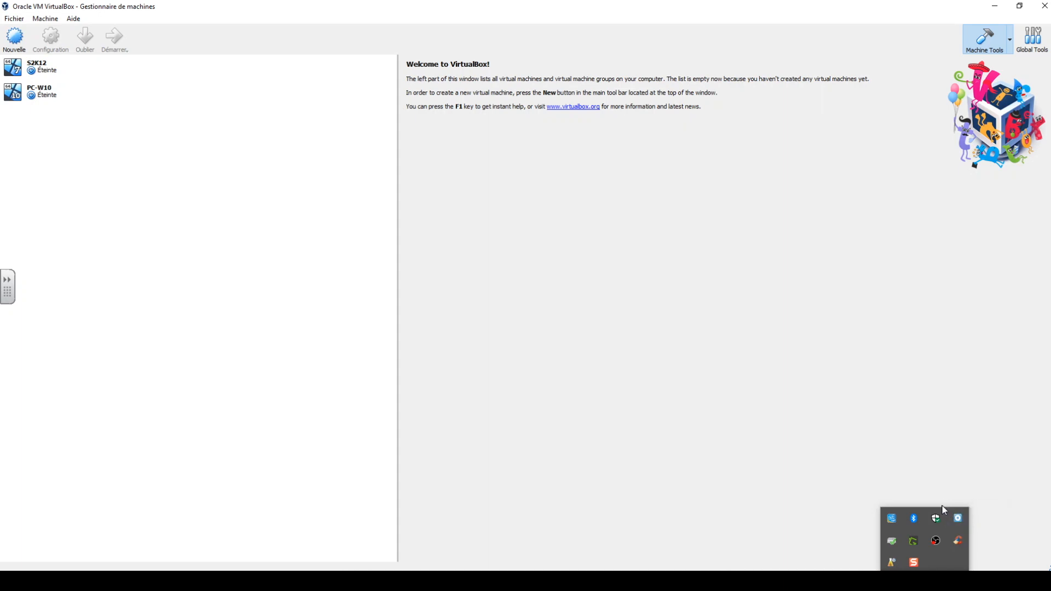
pyautogui.click(943, 509)
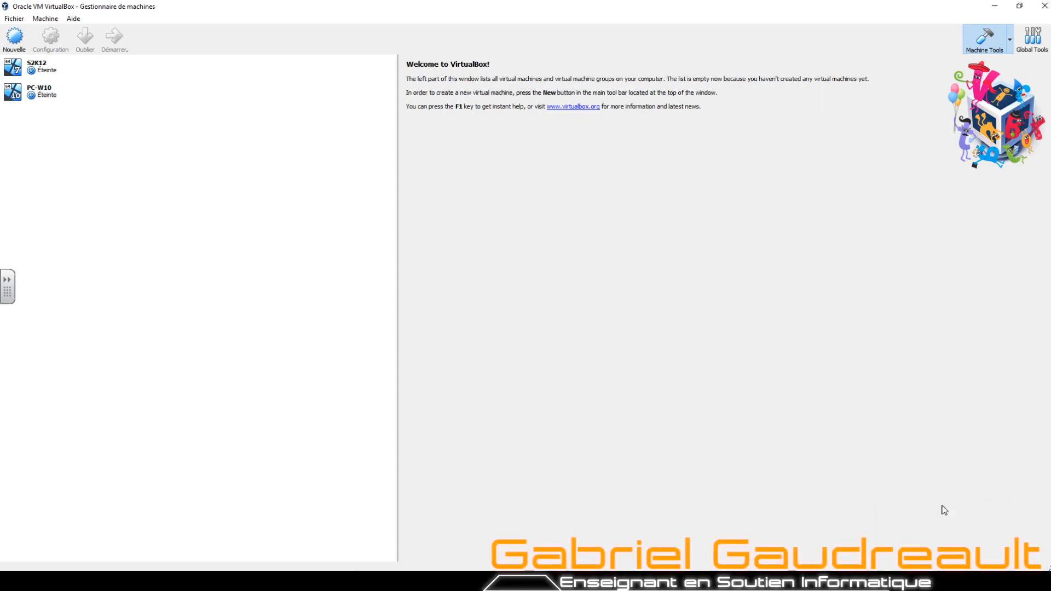
pyautogui.click(28, 97)
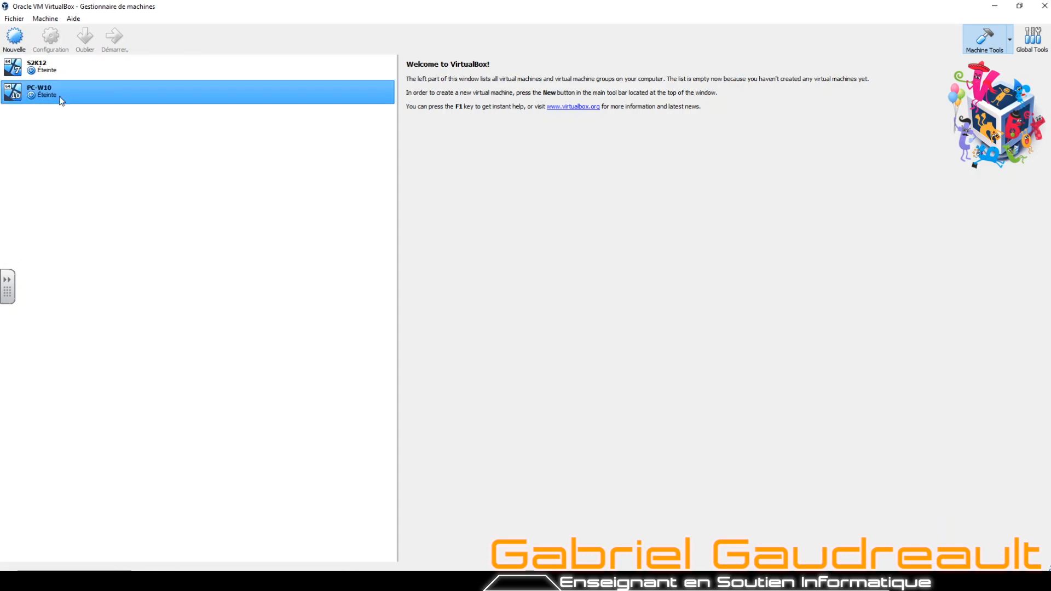
pyautogui.click(34, 69)
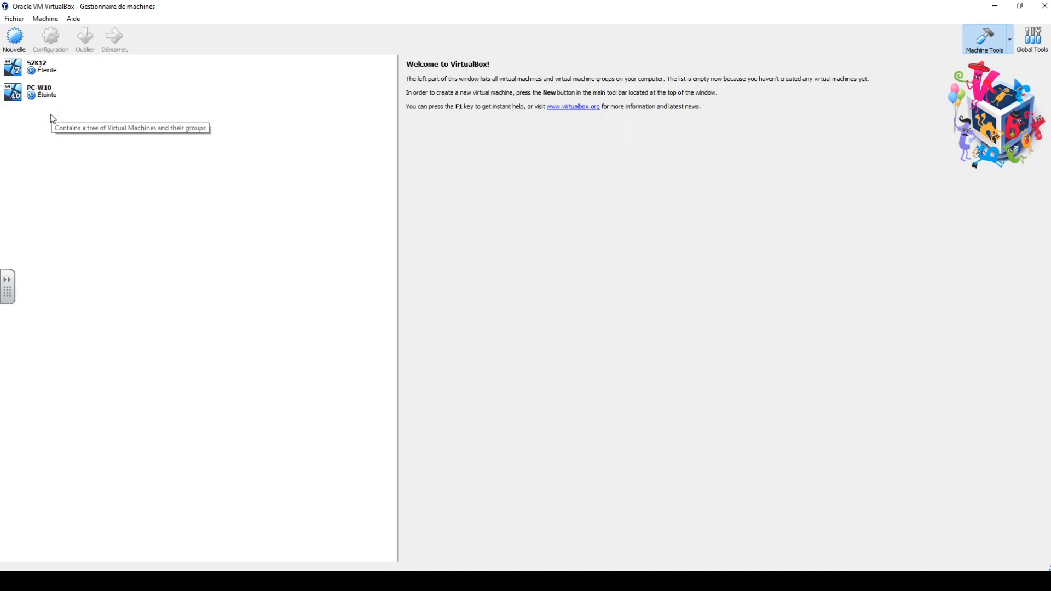
# Set the internal network name of the S2K12 virtual machine's first network adapter to VLAN1.
pyautogui.click(63, 75)
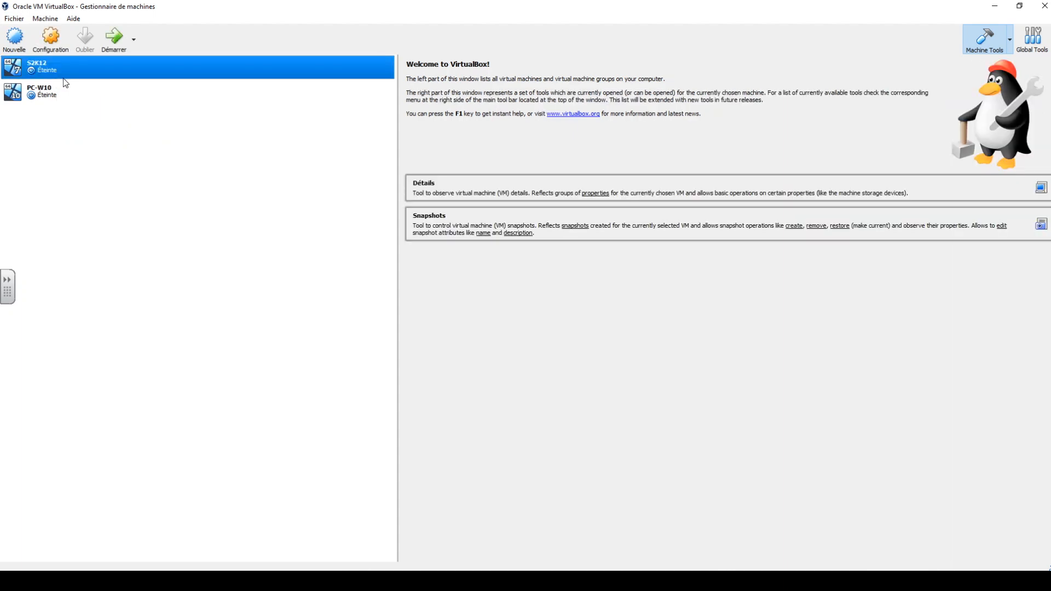
pyautogui.click(50, 38)
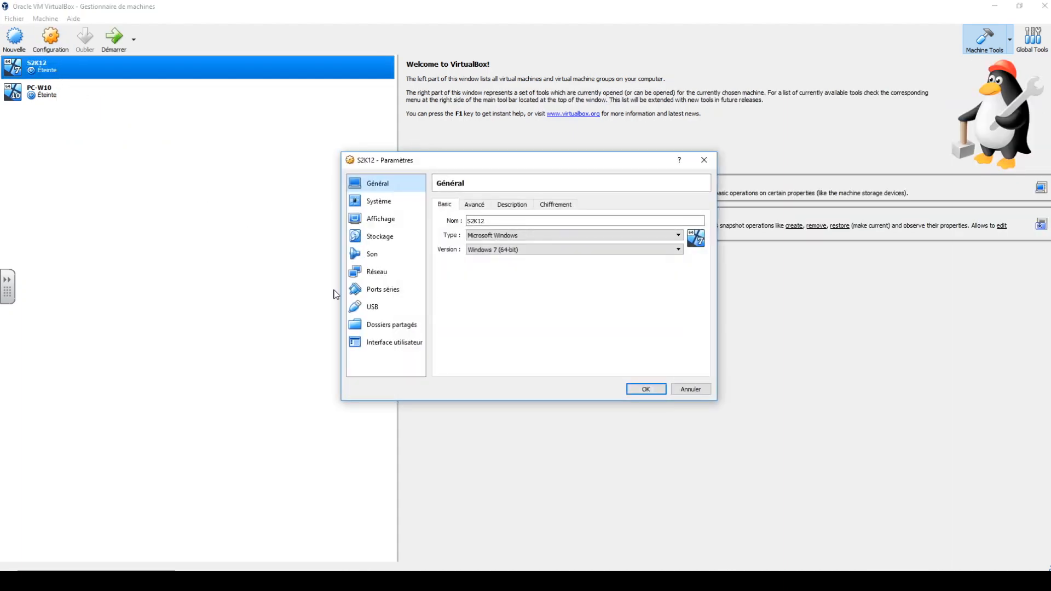
pyautogui.click(372, 272)
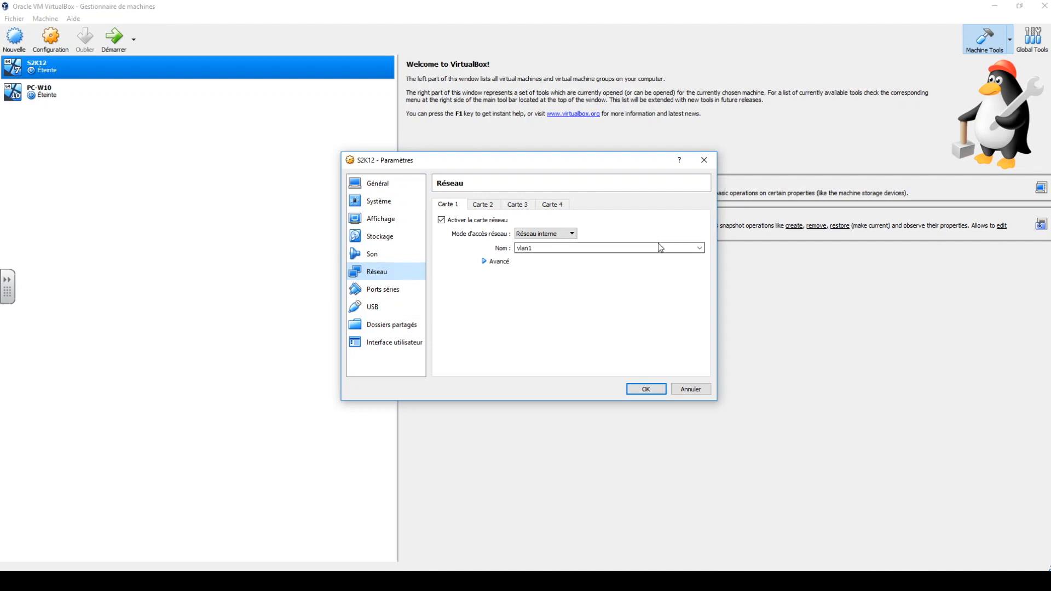
pyautogui.click(700, 249)
pyautogui.click(540, 257)
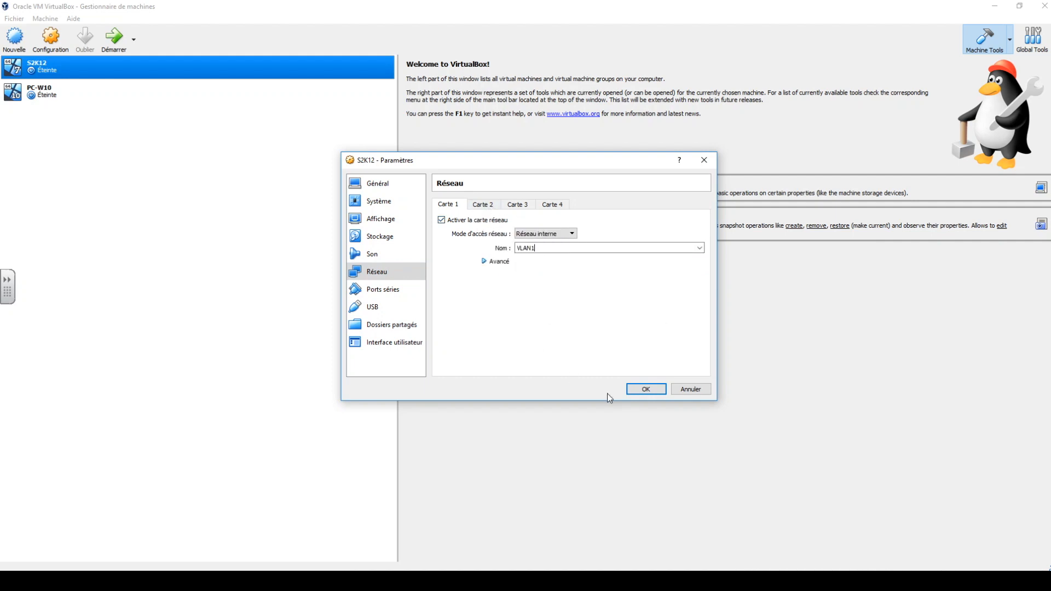
pyautogui.click(645, 391)
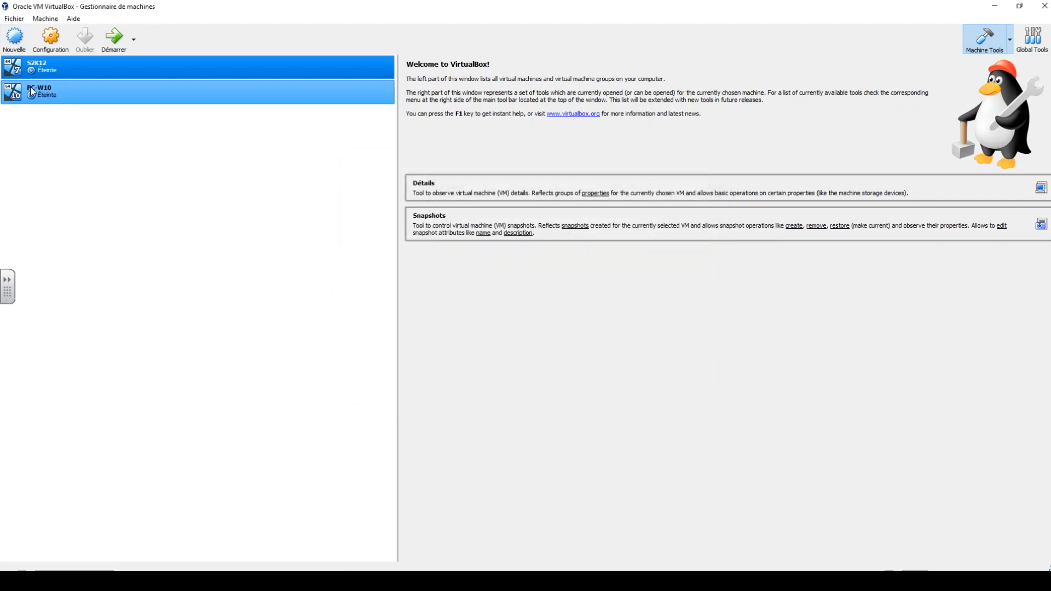
# Check the internal network assignment of the PC-W10 virtual machine's first network adapter and accept its settings.
pyautogui.click(31, 91)
pyautogui.click(50, 38)
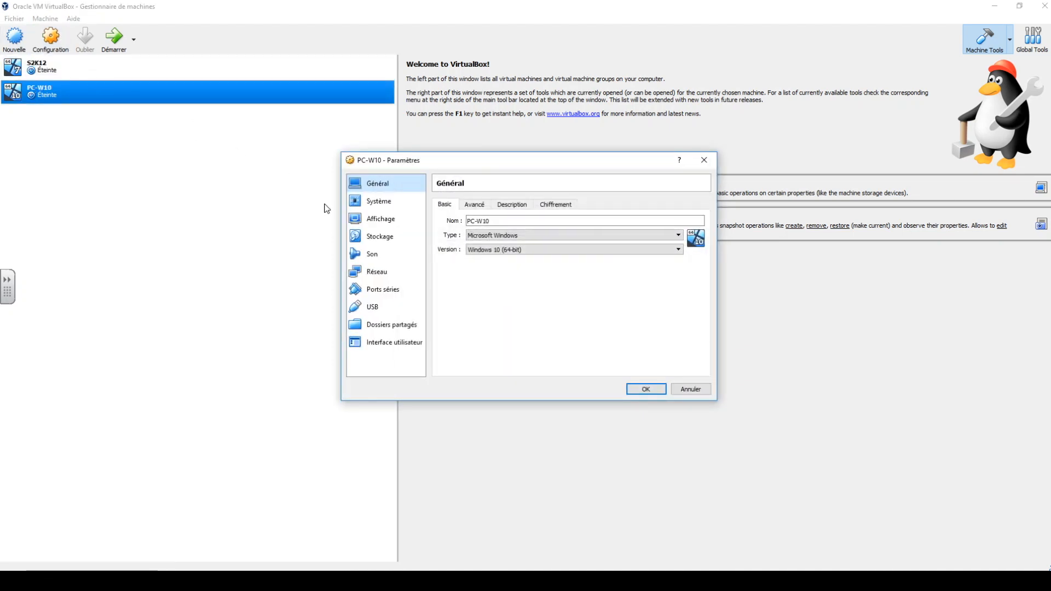
pyautogui.click(376, 273)
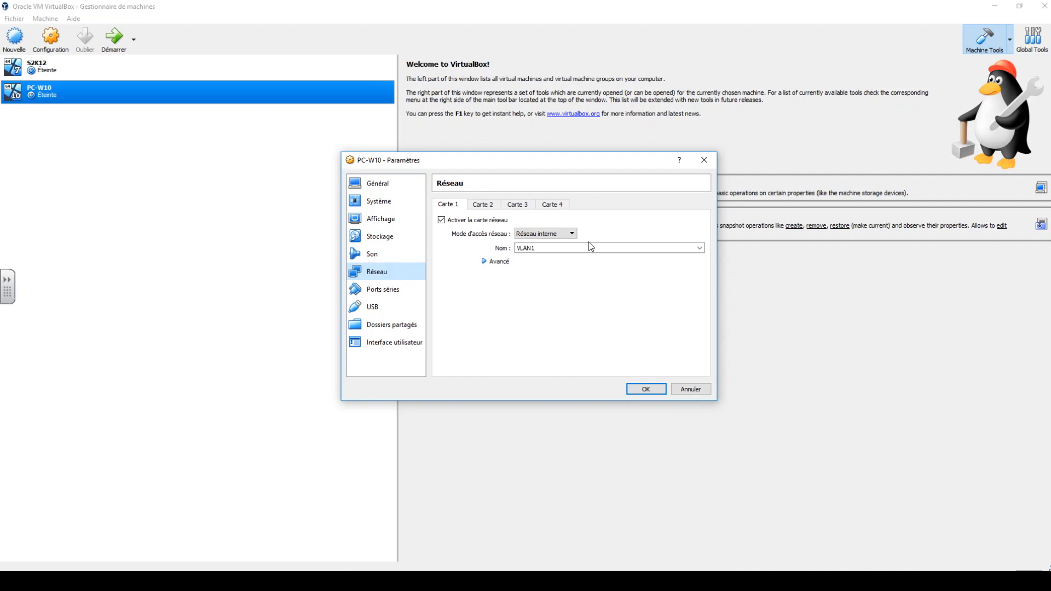
pyautogui.click(647, 389)
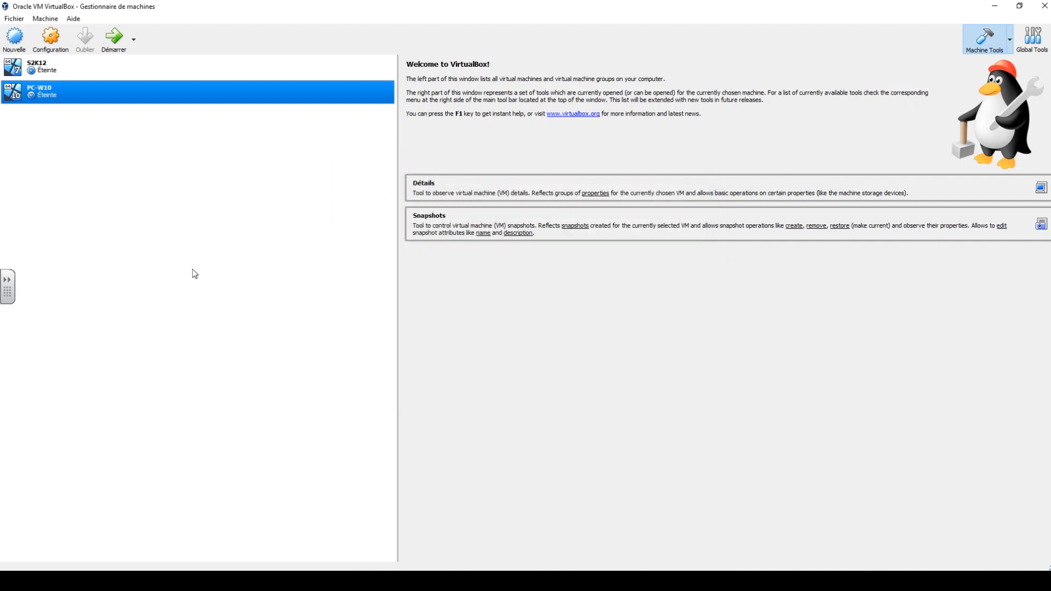
# Start the S2K12 virtual machine and dismiss the mouse integration notice.
pyautogui.click(48, 70)
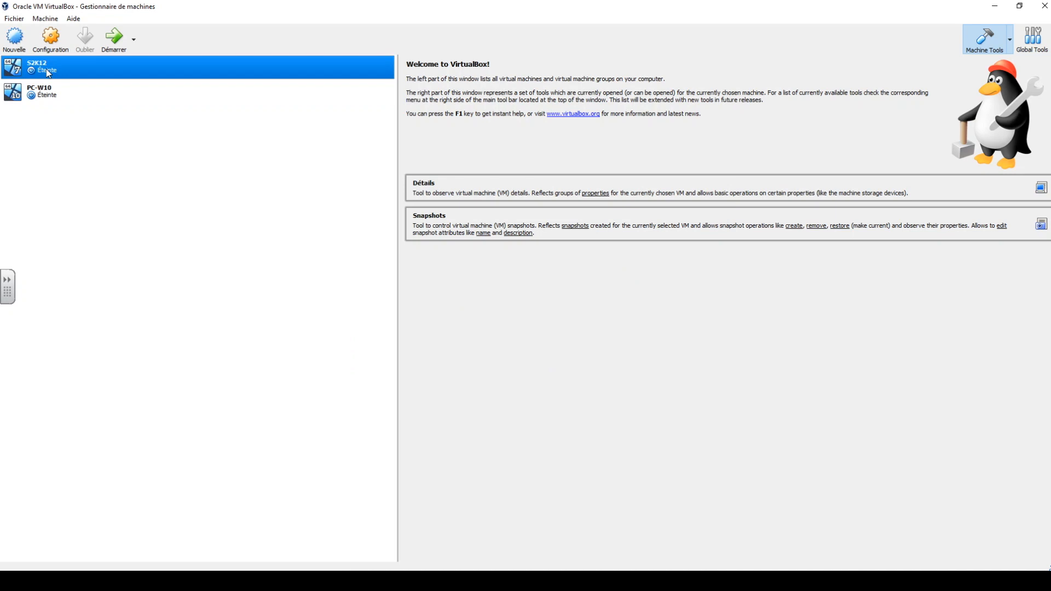
pyautogui.click(118, 50)
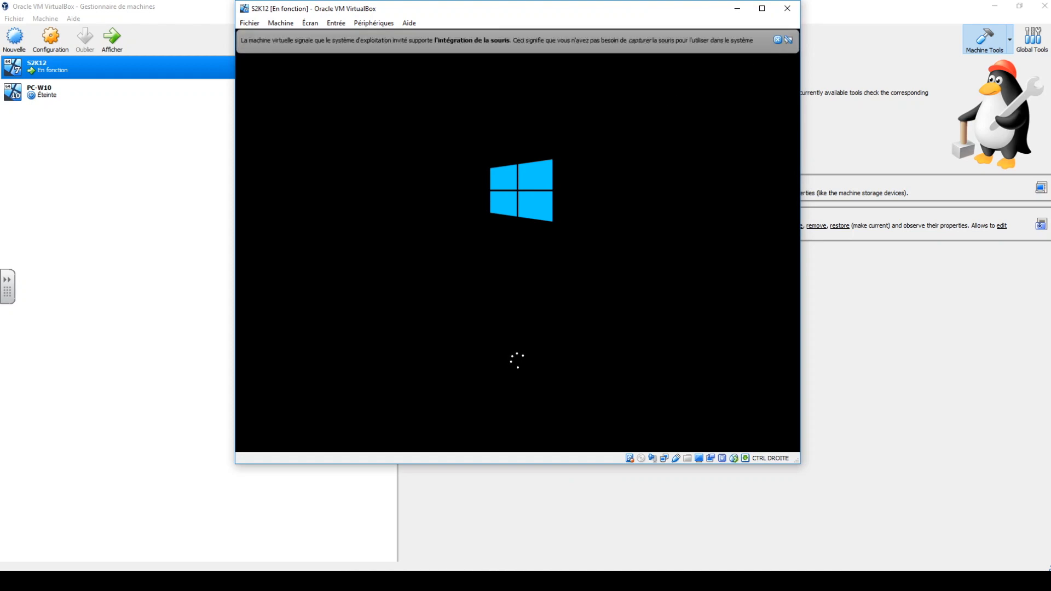
pyautogui.click(788, 40)
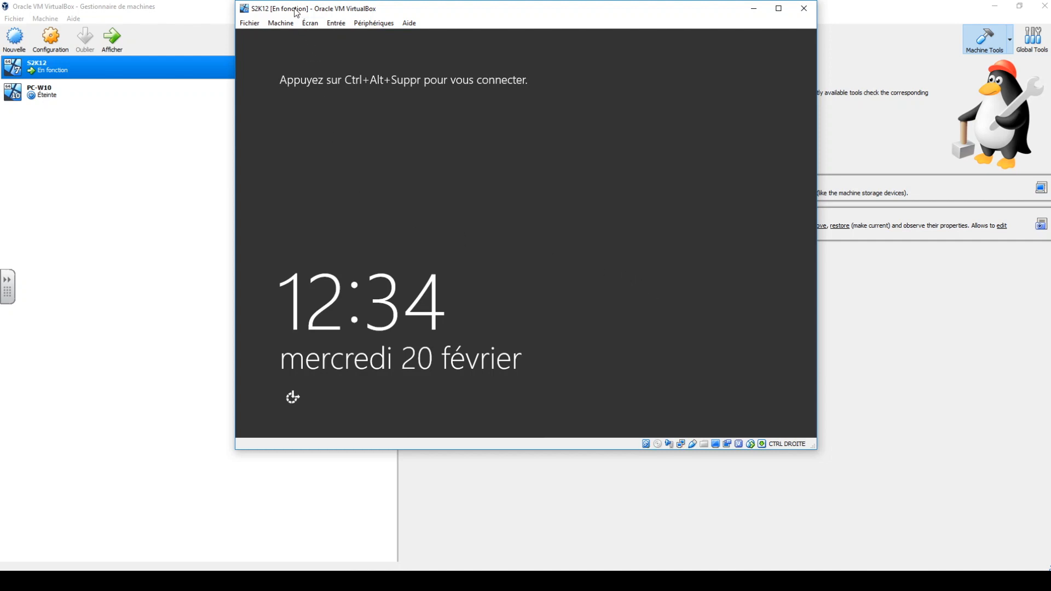
# Send Ctrl-Alt-Del to the S2K12 virtual machine and sign in with the account password.
pyautogui.click(281, 23)
pyautogui.moveTo(336, 23)
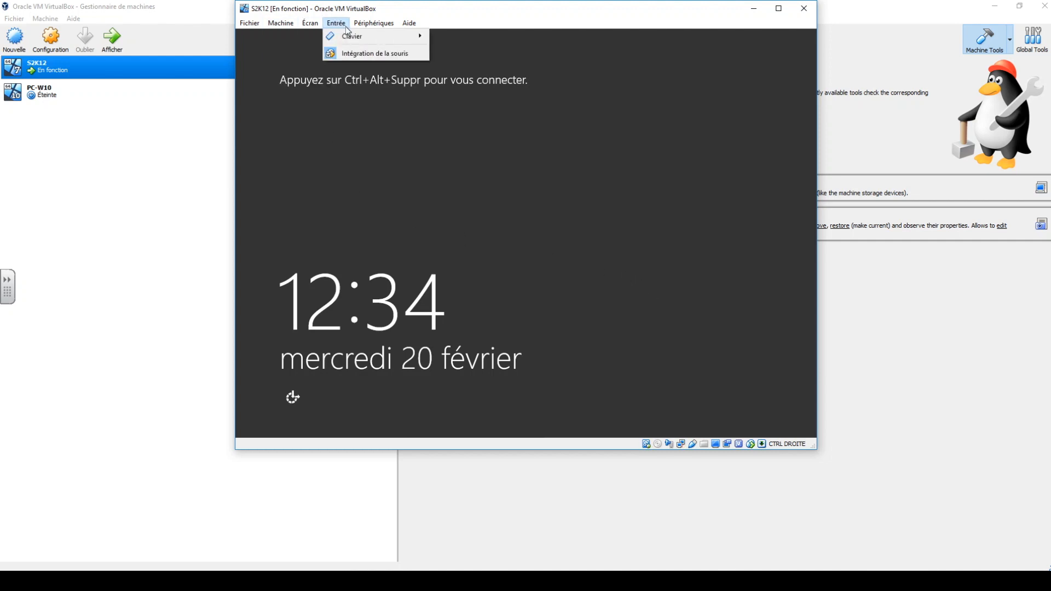
pyautogui.moveTo(372, 36)
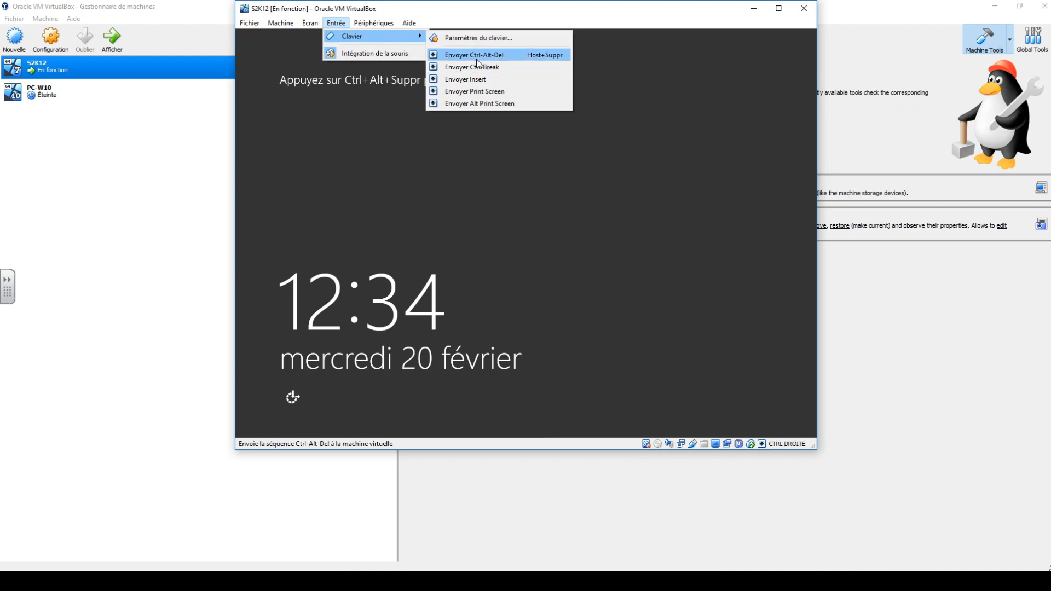
pyautogui.click(478, 57)
pyautogui.write('••••••••')
pyautogui.press('Return')
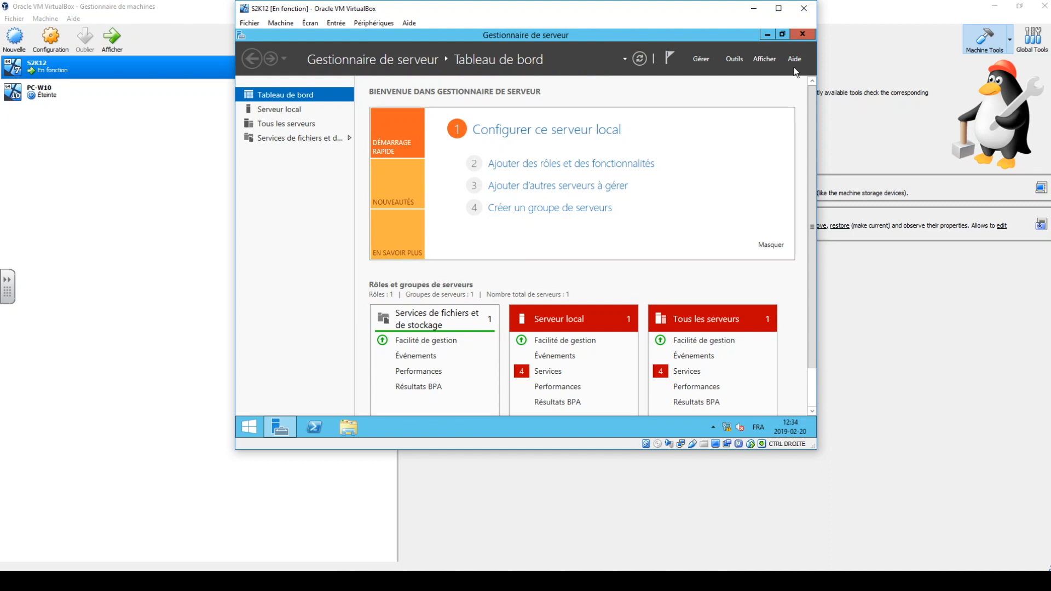
# Open the computer name and domain change dialog from the local server's properties.
pyautogui.click(275, 109)
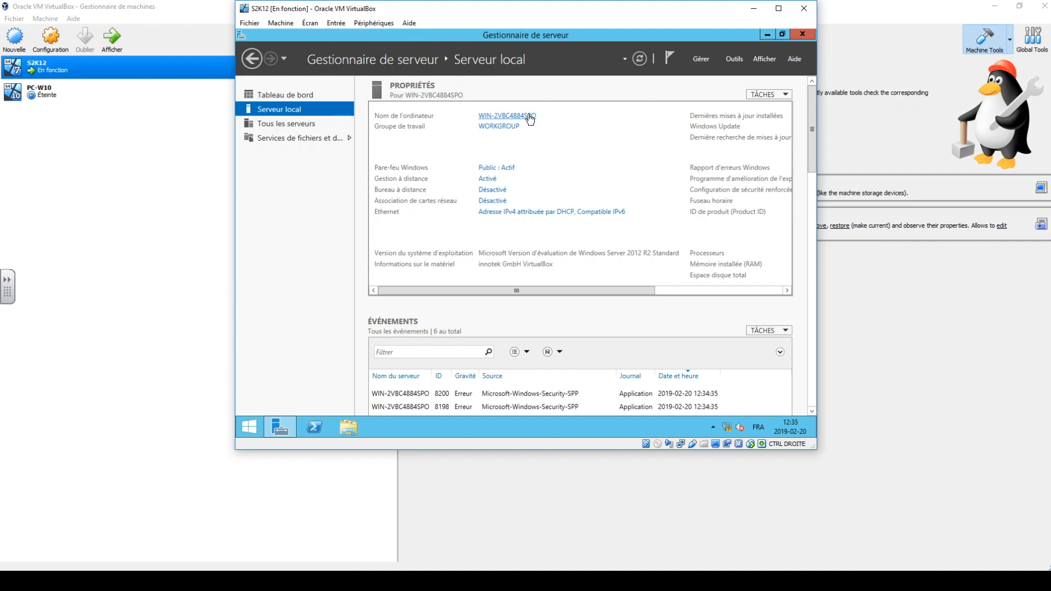
pyautogui.click(529, 116)
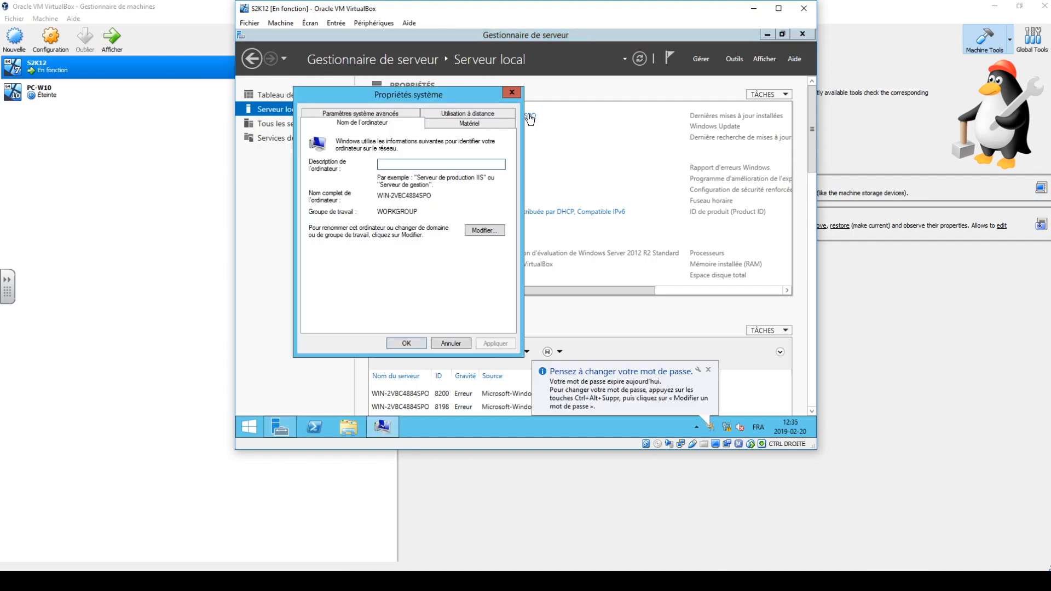
pyautogui.click(482, 230)
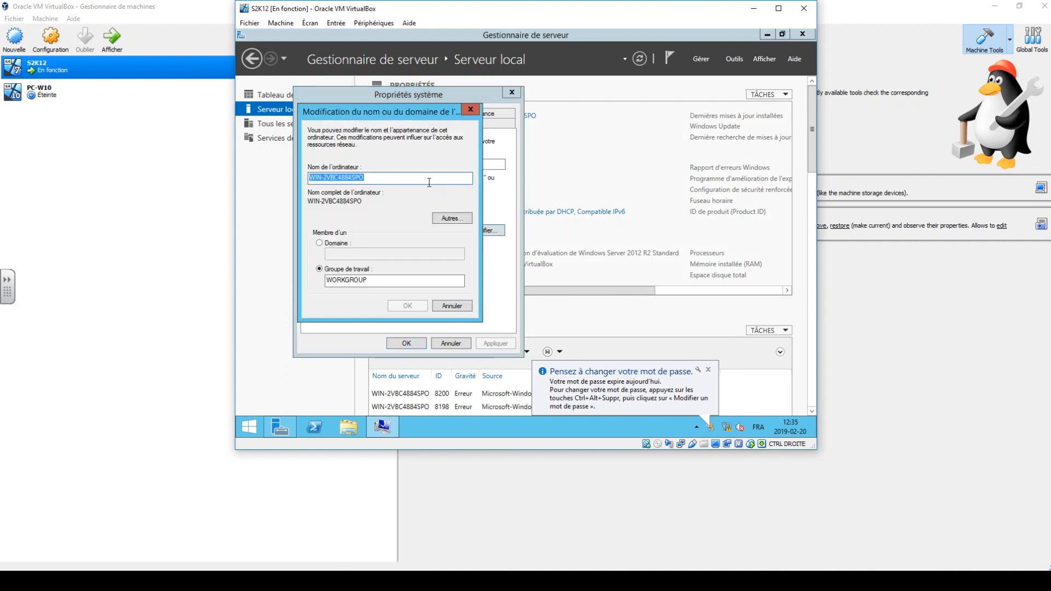
pyautogui.write('SR')
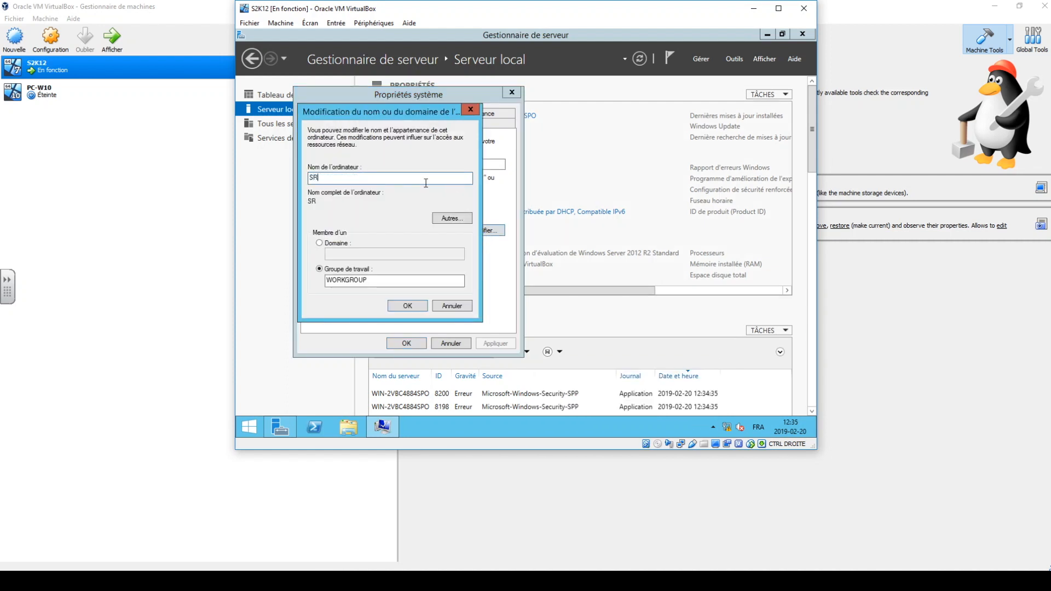
pyautogui.write('V1')
pyautogui.press('BackSpace')
pyautogui.press('BackSpace')
pyautogui.press('BackSpace')
pyautogui.press('BackSpace')
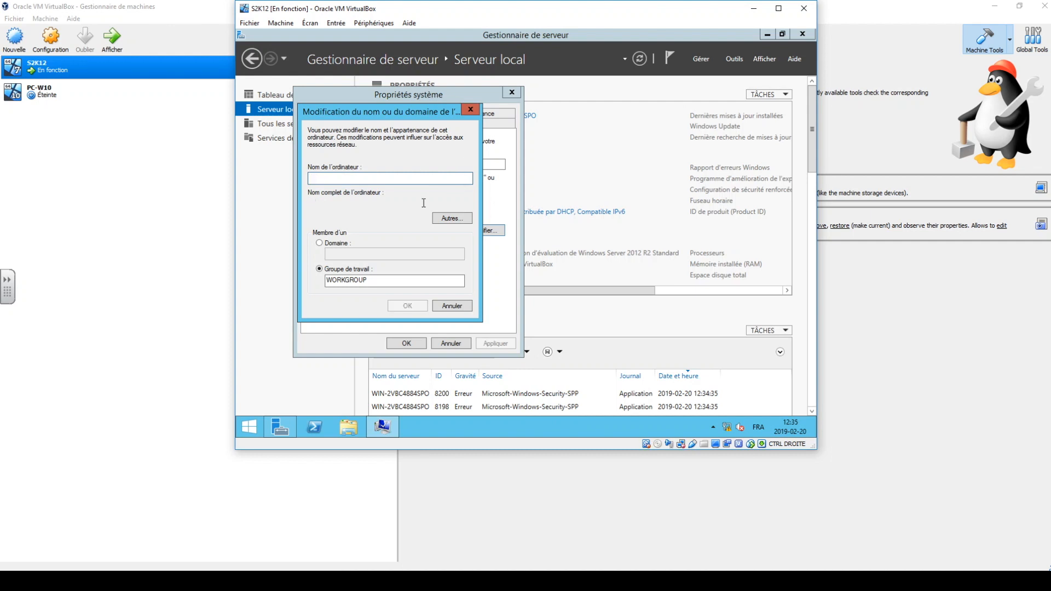
pyautogui.write('DC1')
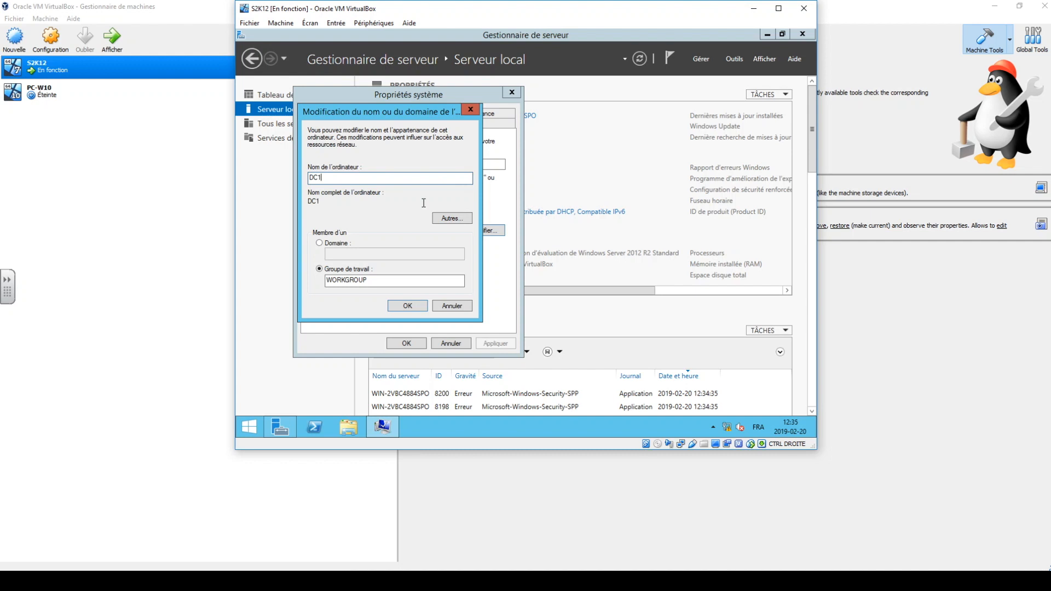
pyautogui.press('BackSpace')
pyautogui.press('BackSpace')
pyautogui.press('BackSpace')
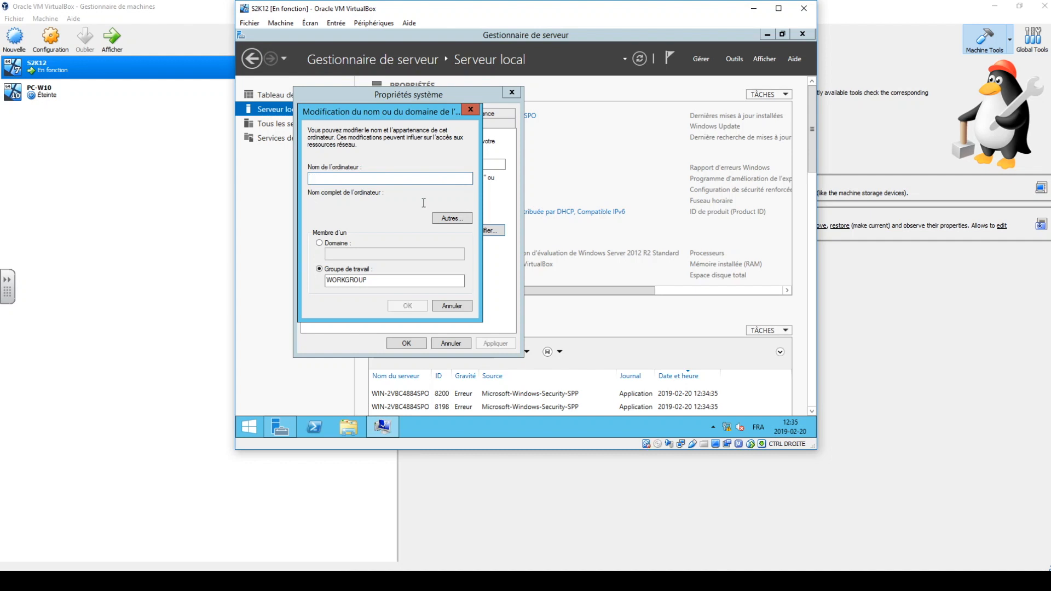
pyautogui.write('NS1')
pyautogui.press('BackSpace')
pyautogui.press('BackSpace')
# Rename the server computer to DC1, keeping it in its workgroup, and postpone the restart.
pyautogui.write('DC1')
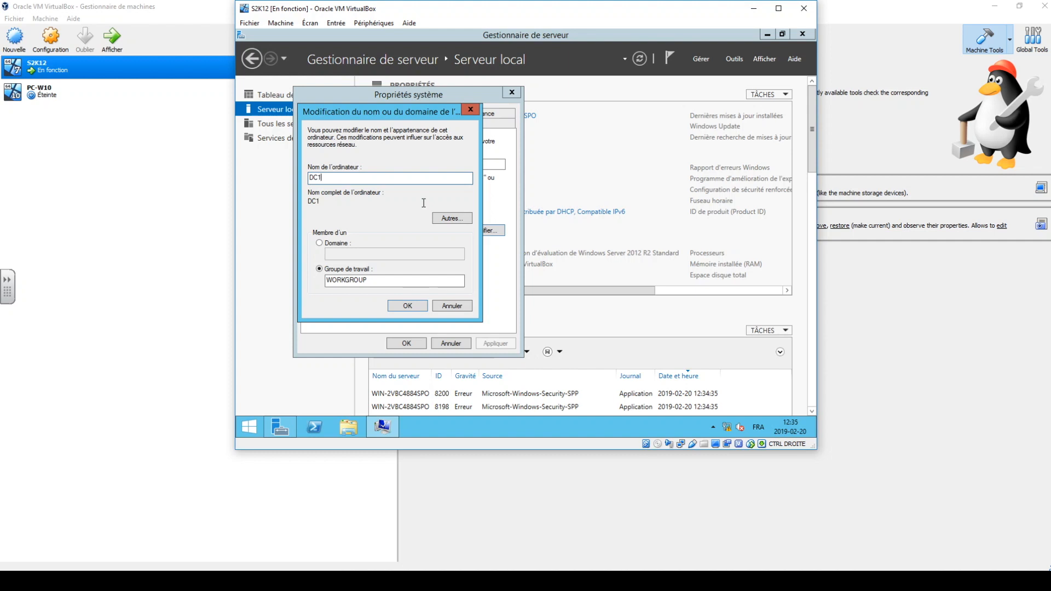
pyautogui.click(405, 306)
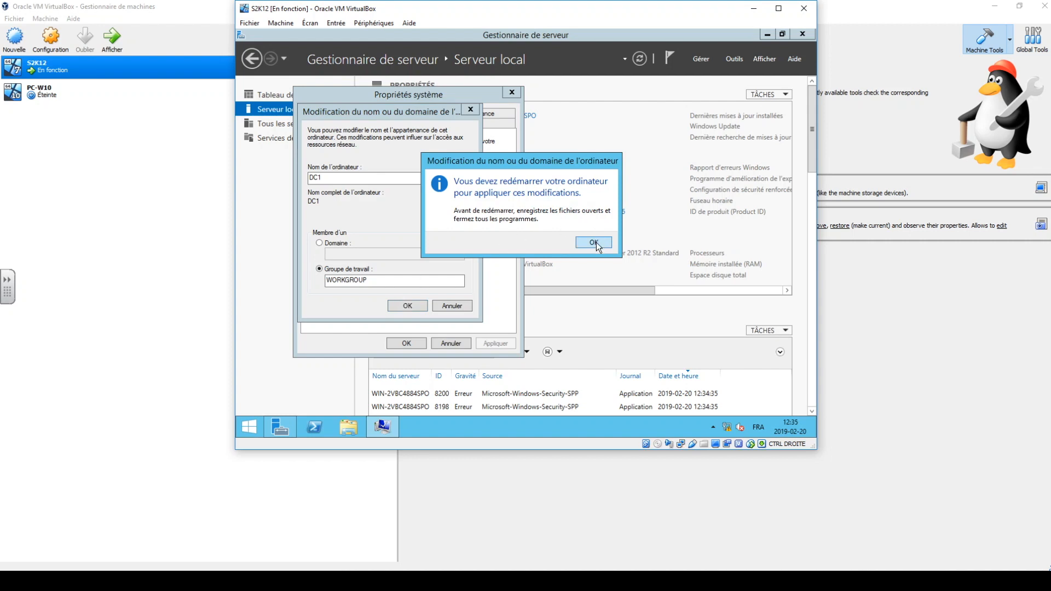
pyautogui.click(595, 243)
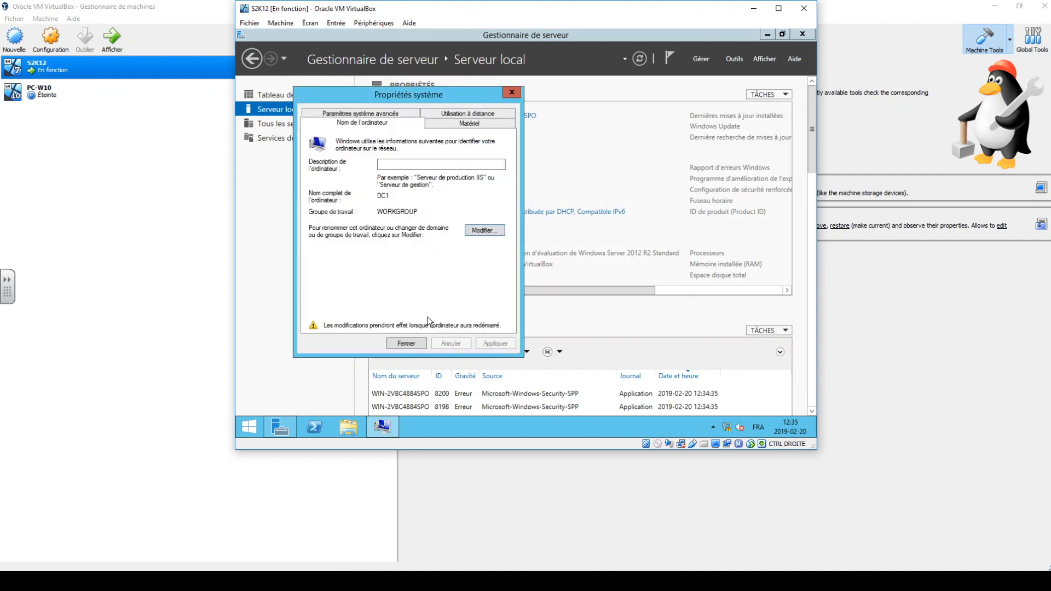
pyautogui.click(406, 343)
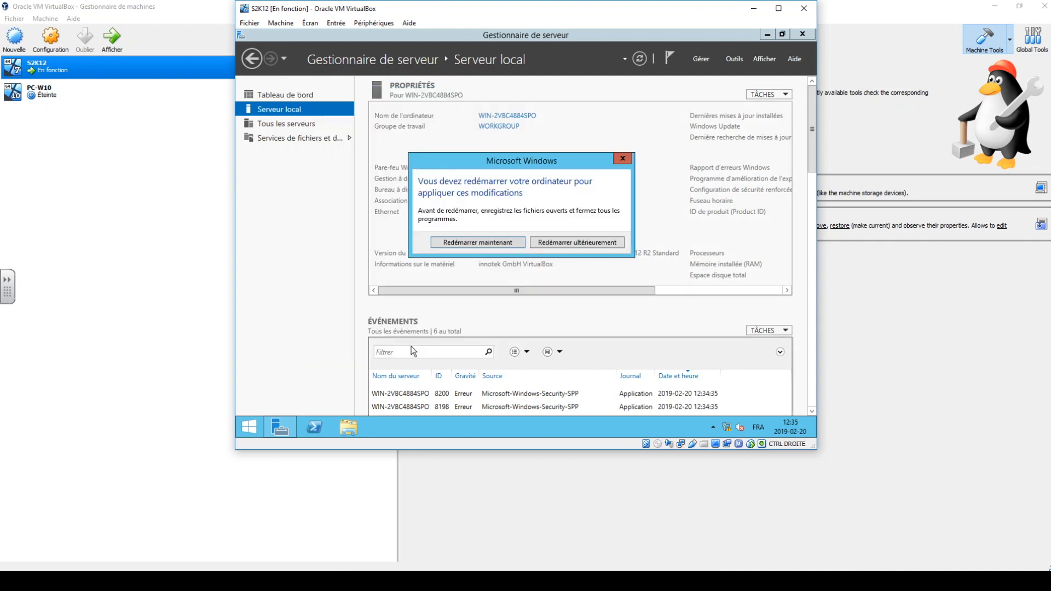
pyautogui.click(576, 242)
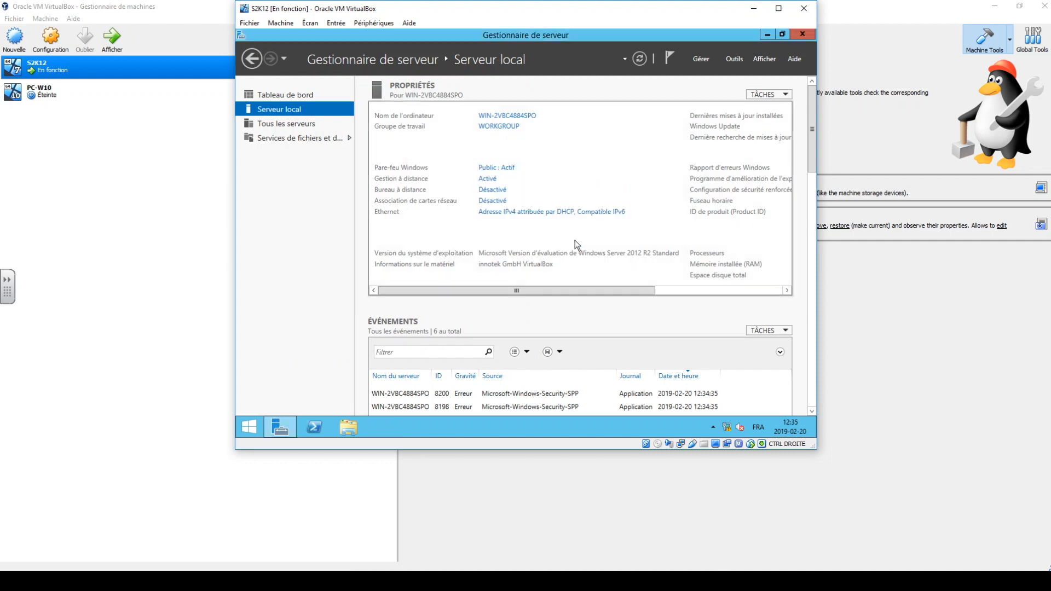
# Minimize Server Manager and open the server's network connections through the Network and Sharing Center.
pyautogui.click(767, 34)
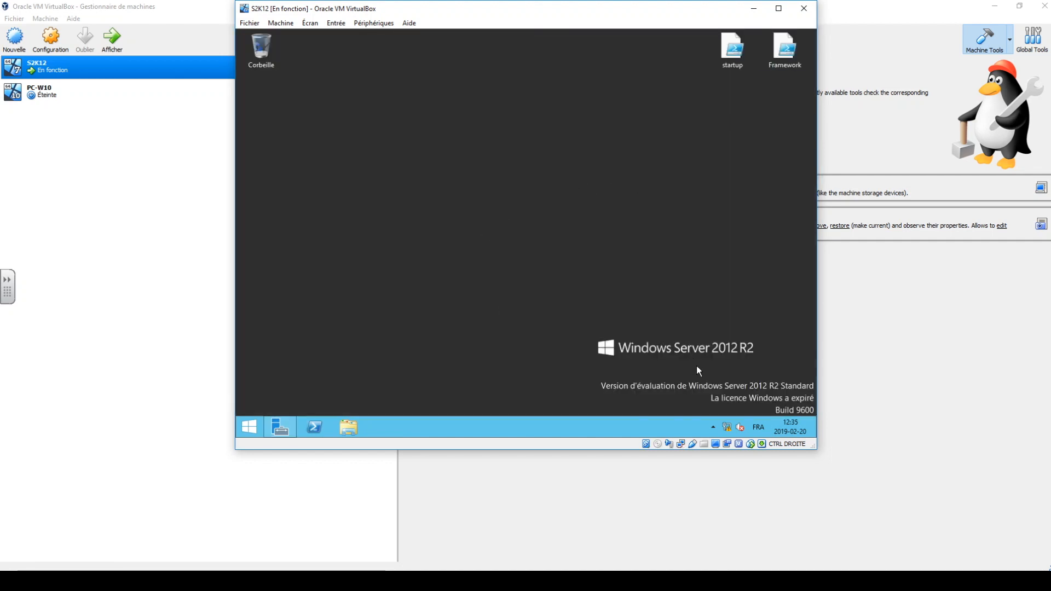
pyautogui.rightClick(725, 429)
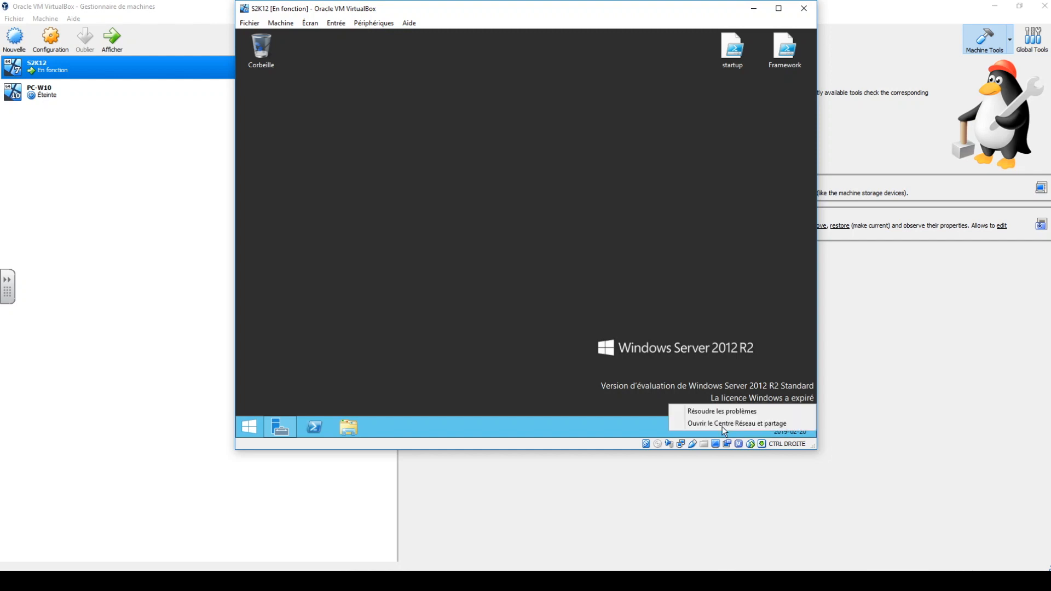
pyautogui.click(717, 423)
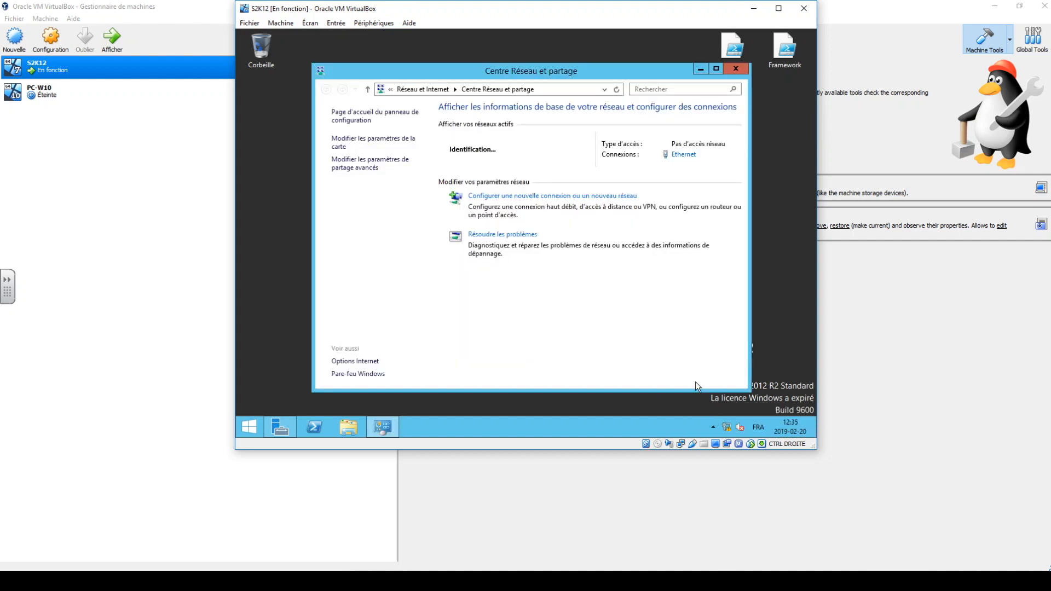
pyautogui.click(340, 139)
# Rename the Ethernet network connection to Interne.
pyautogui.click(362, 154)
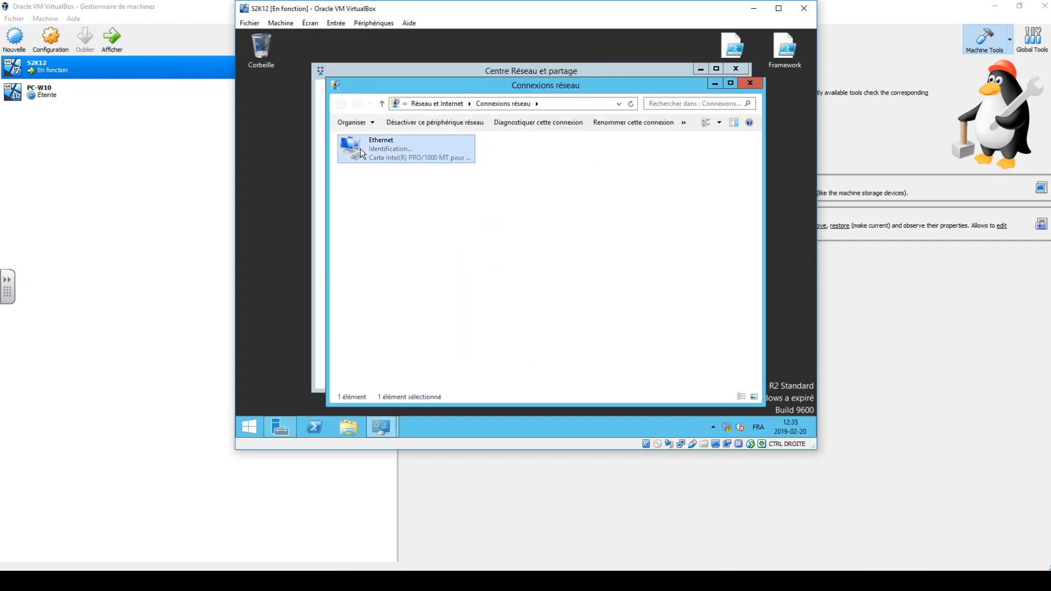
pyautogui.rightClick(361, 153)
pyautogui.click(394, 233)
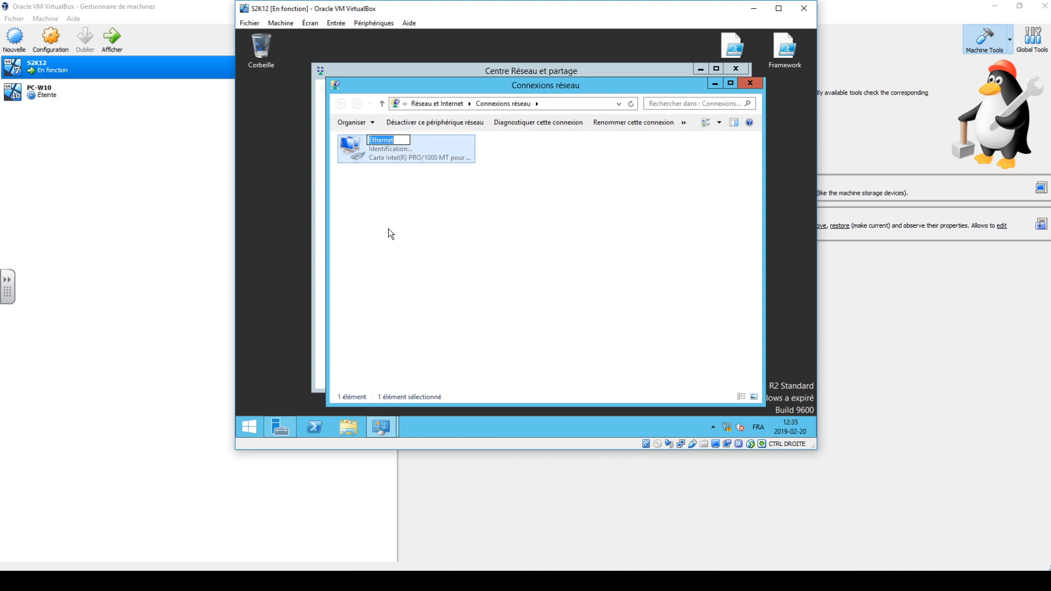
pyautogui.write('Interne')
pyautogui.press('Return')
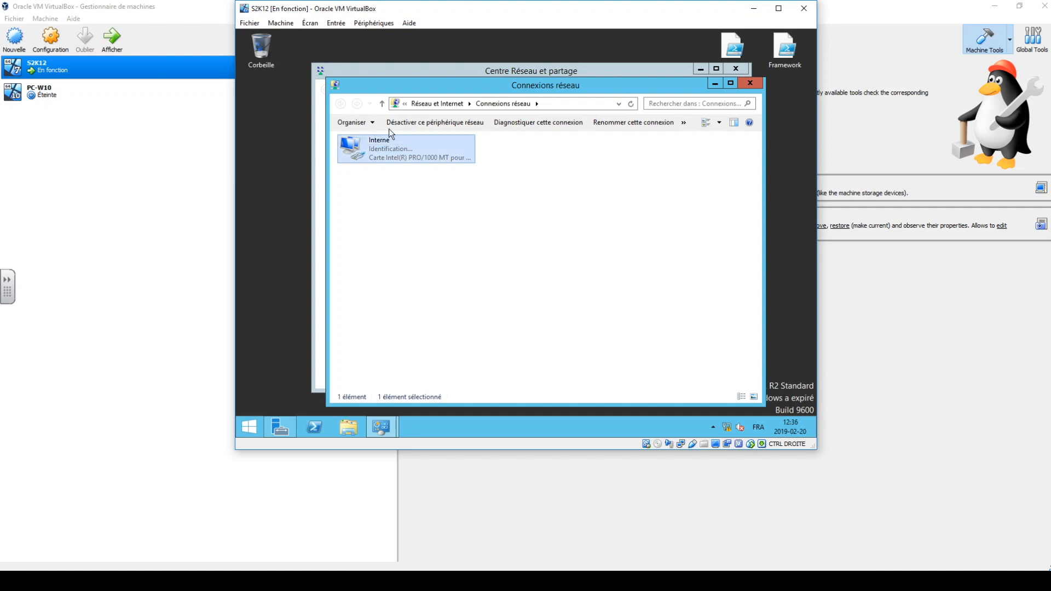
# Open the Internet Protocol version 4 (TCP/IPv4) properties of the Interne network connection.
pyautogui.rightClick(392, 153)
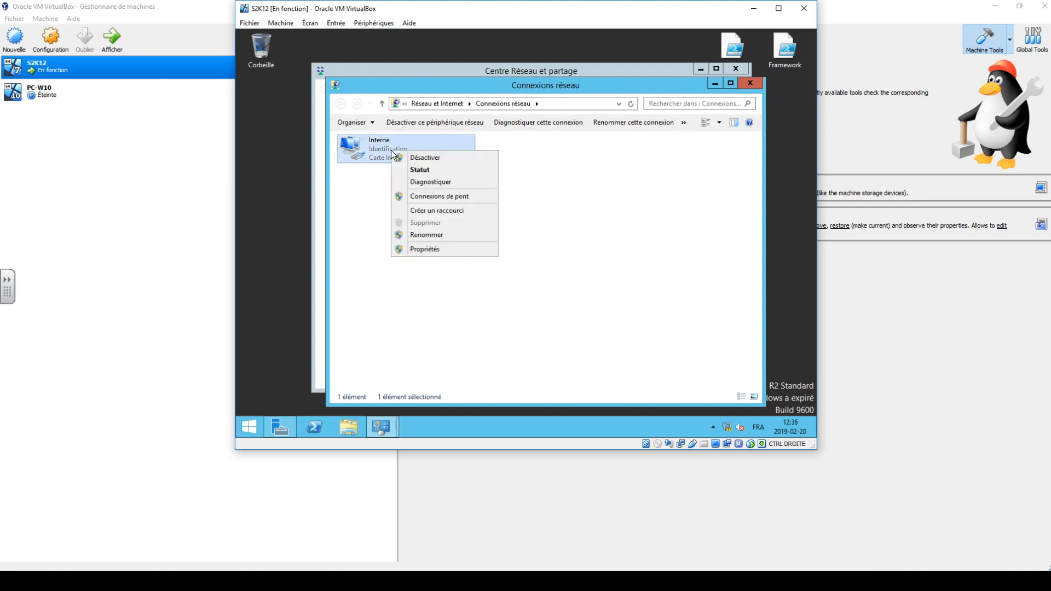
pyautogui.click(418, 253)
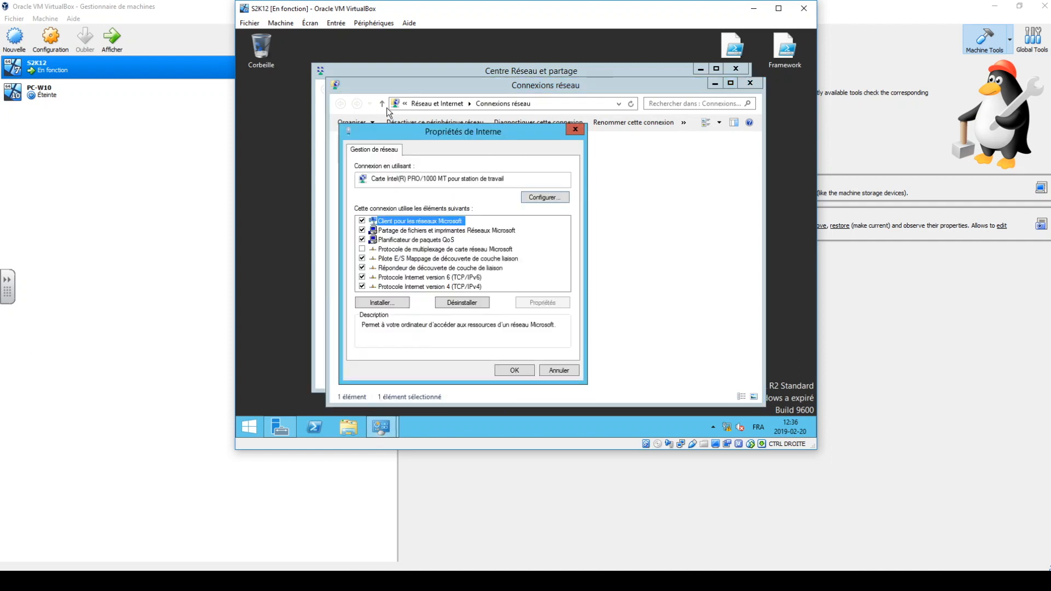
pyautogui.click(424, 284)
pyautogui.click(530, 300)
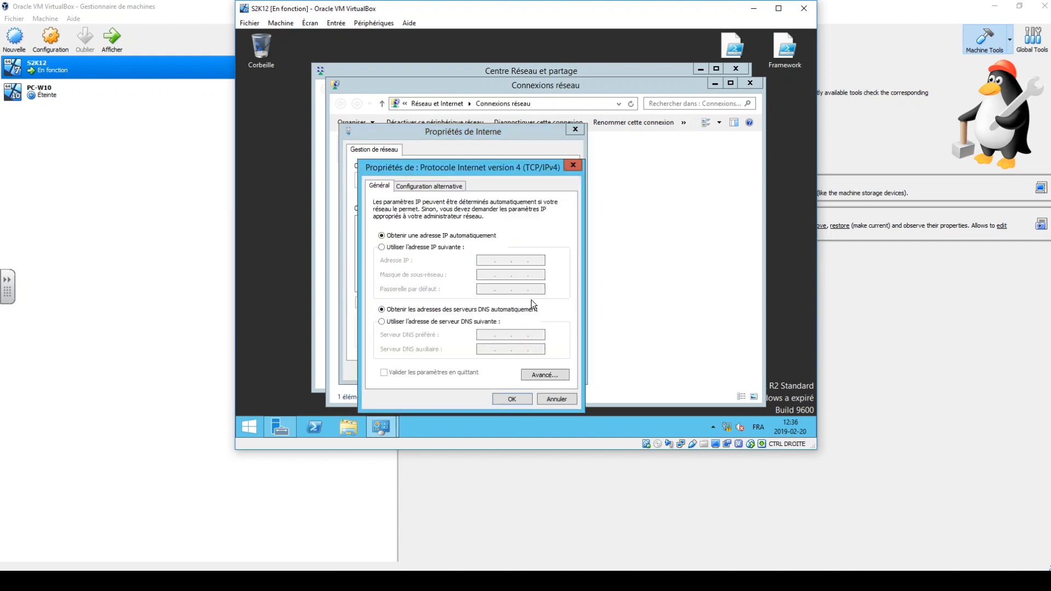
# Assign the static IP address 192.168.0.1 and a manual preferred DNS server address to the Interne connection, and apply the settings.
pyautogui.click(435, 249)
pyautogui.click(483, 261)
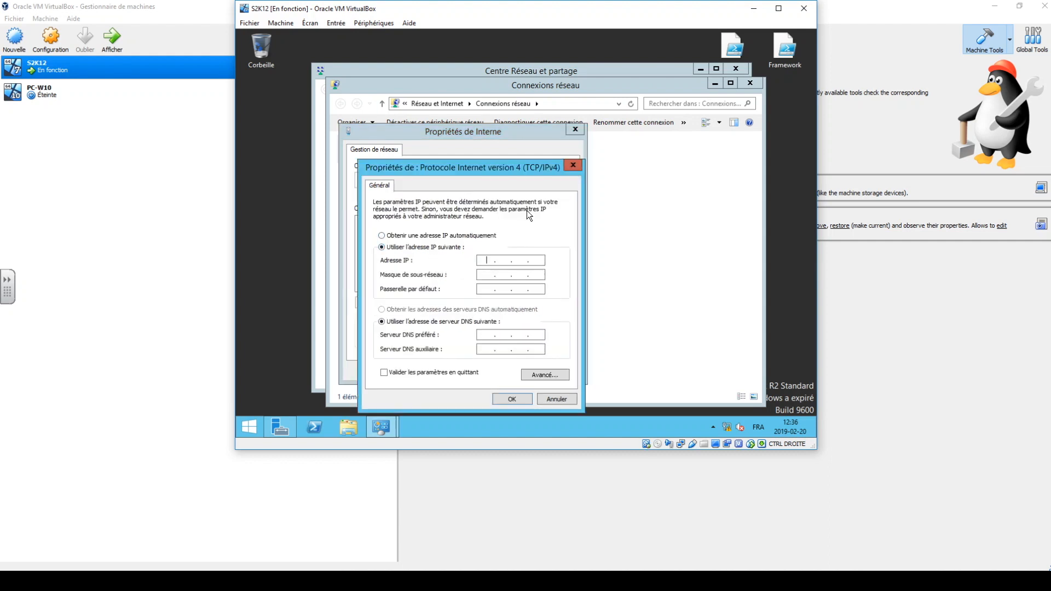
pyautogui.write('192 . 168 . 0')
pyautogui.press('Tab')
pyautogui.press('Tab')
pyautogui.press('Tab')
pyautogui.press('Tab')
pyautogui.write('192 . 168 . 0')
pyautogui.click(504, 396)
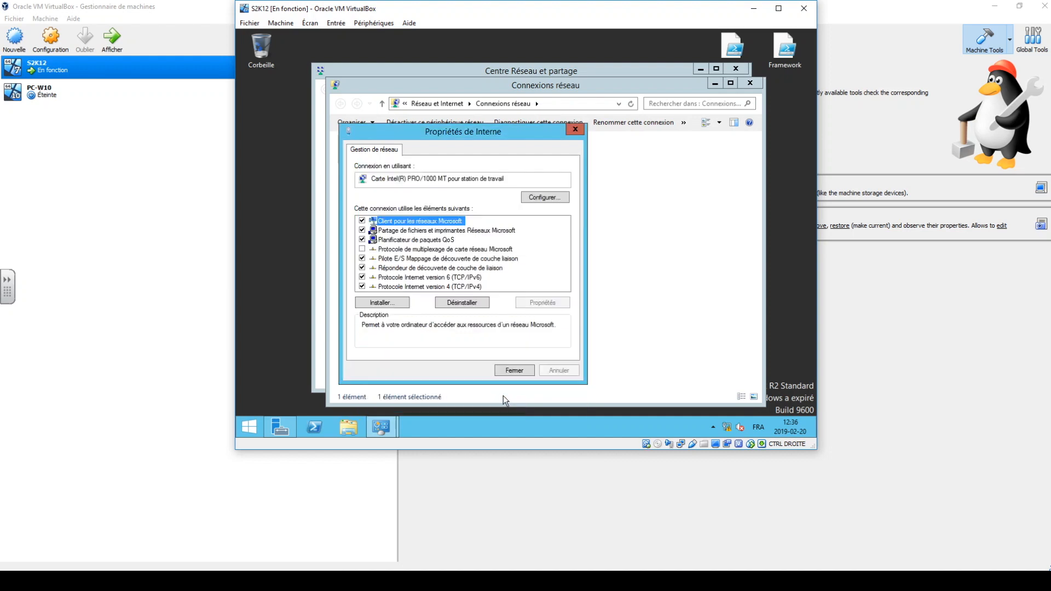
pyautogui.click(519, 370)
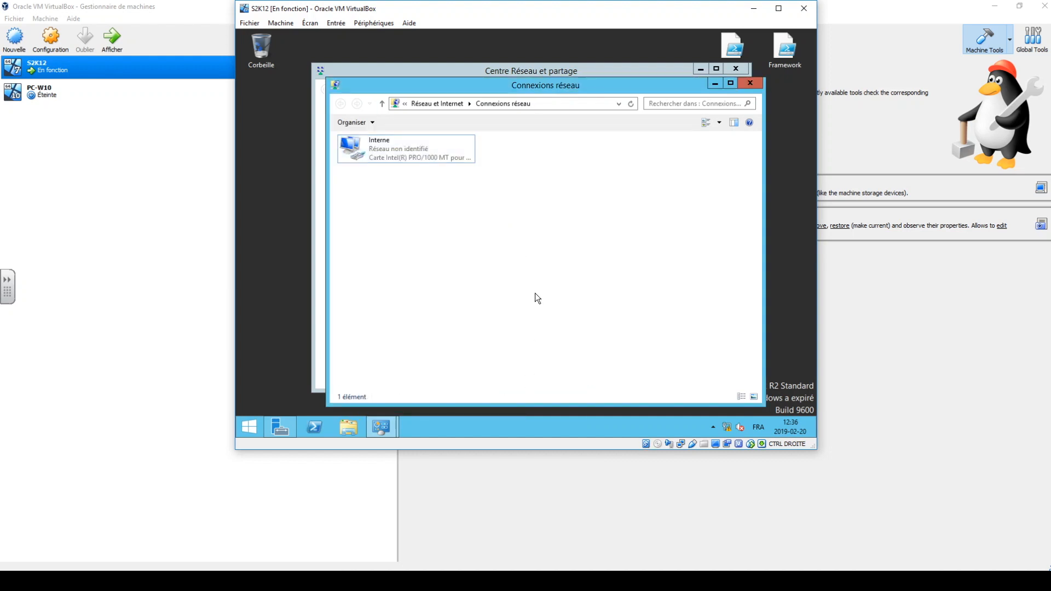
# Close the network connections and the Network and Sharing Center windows.
pyautogui.click(748, 83)
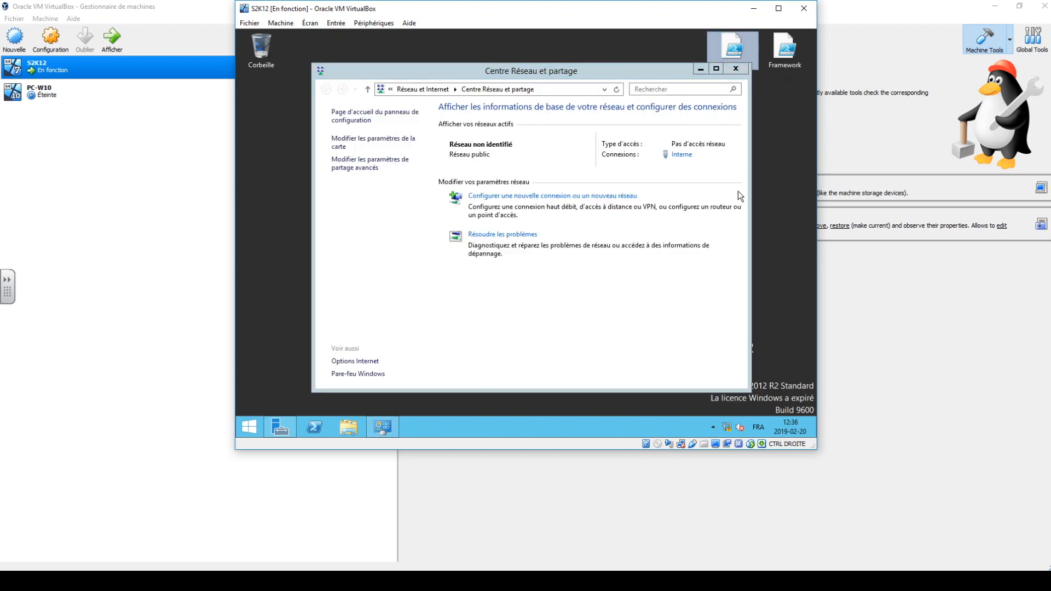
pyautogui.click(736, 69)
pyautogui.moveTo(696, 396); pyautogui.dragTo(816, 405)
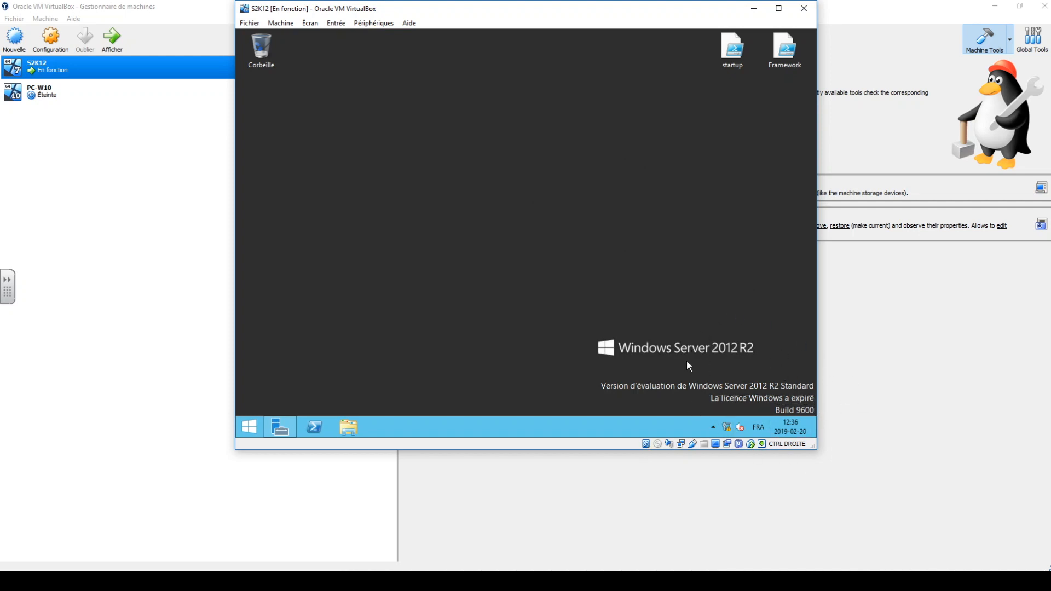
# Search the server's Start screen for cmd and open the command prompt.
pyautogui.click(254, 425)
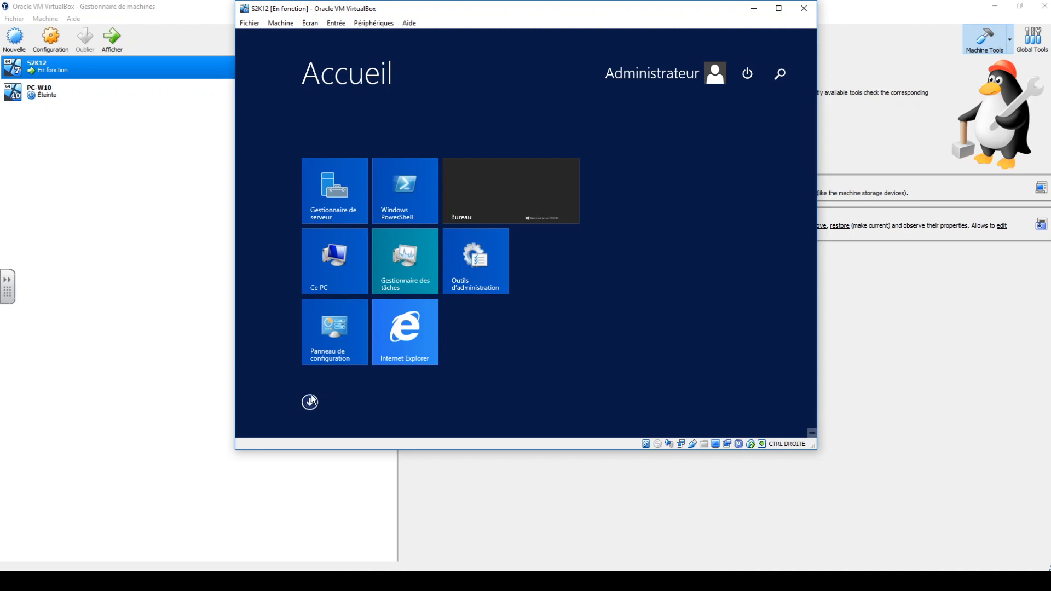
pyautogui.click(779, 73)
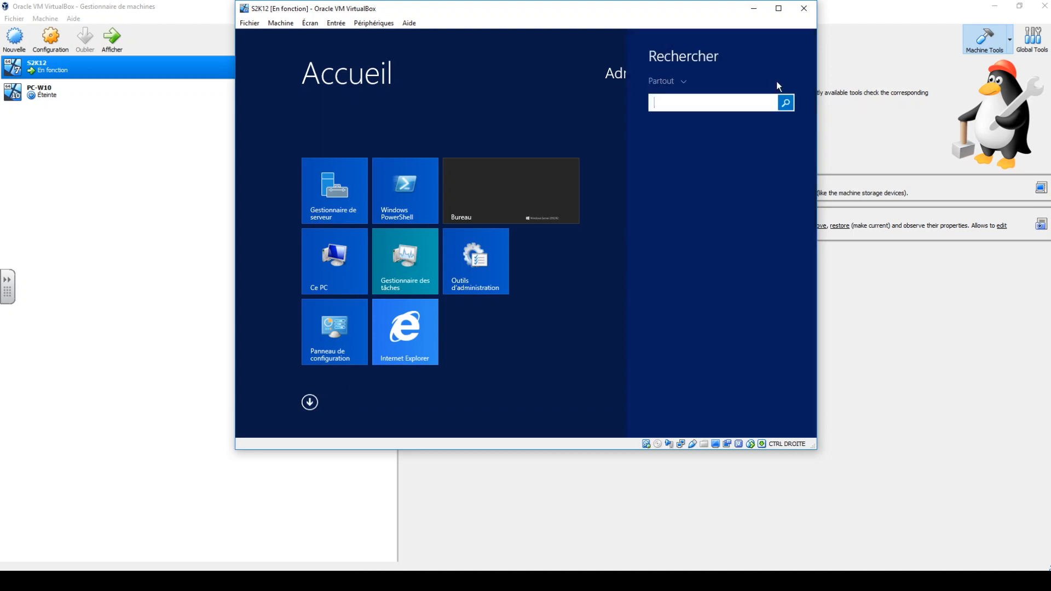
pyautogui.write('cmd')
pyautogui.press('Return')
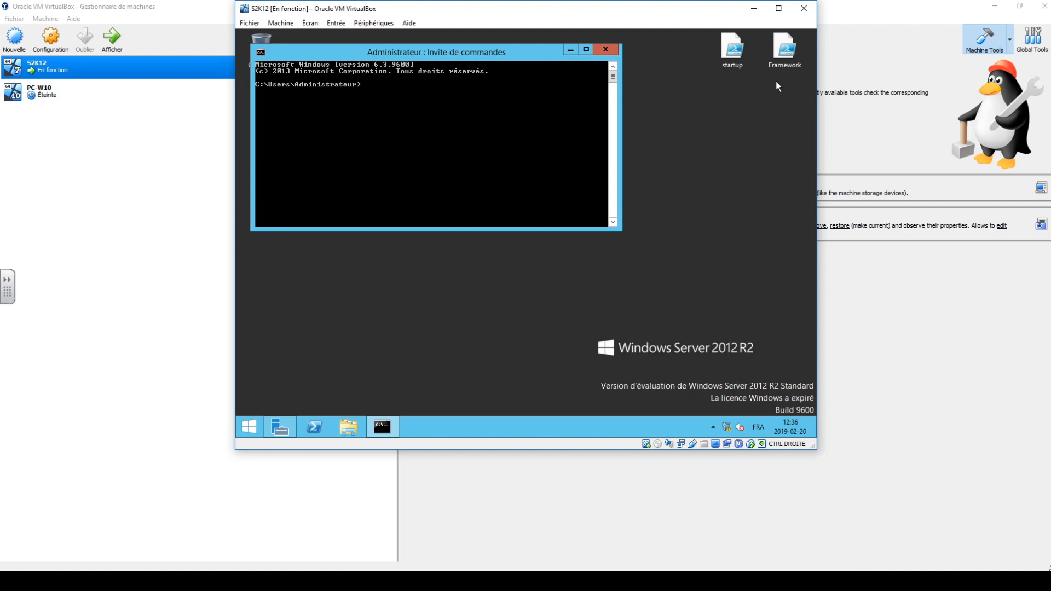
# Reset the Windows evaluation licence with slmgr.vbs /rearm, acknowledge the result and close the command prompt.
pyautogui.write('slmgr.vbs /rearm')
pyautogui.press('Return')
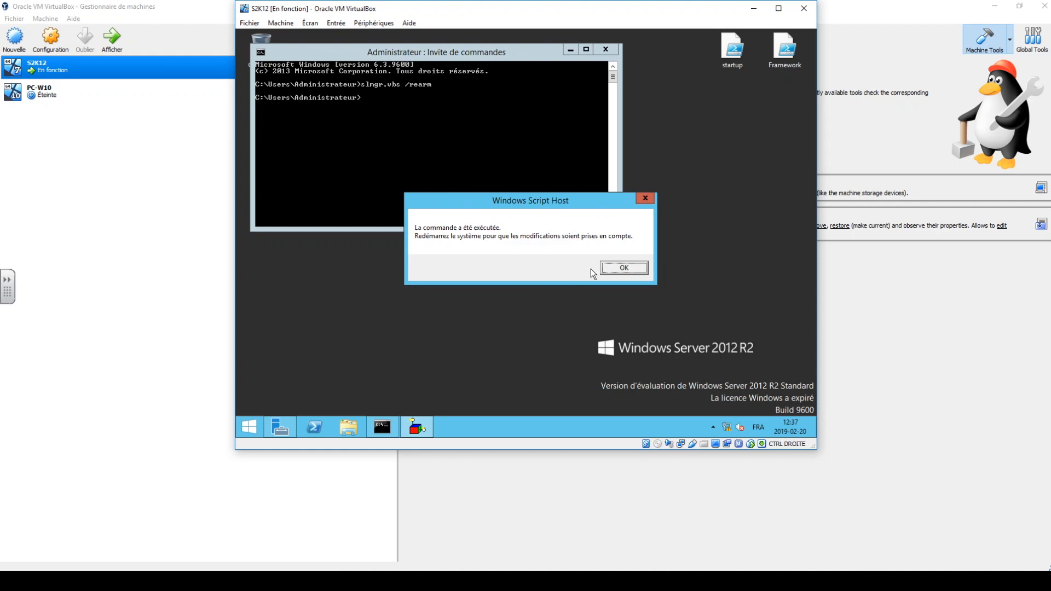
pyautogui.click(624, 268)
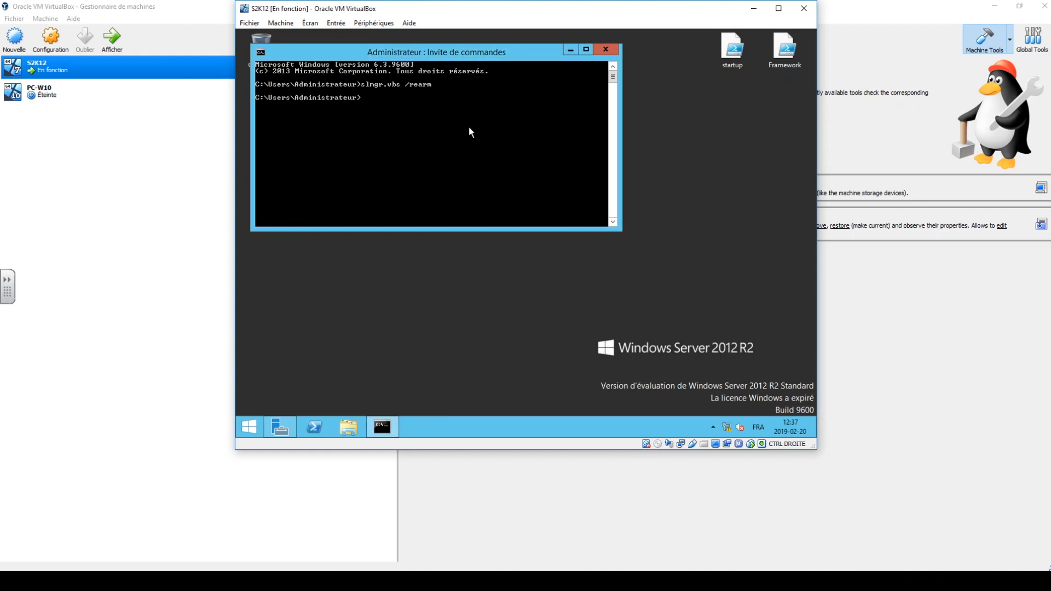
pyautogui.click(611, 48)
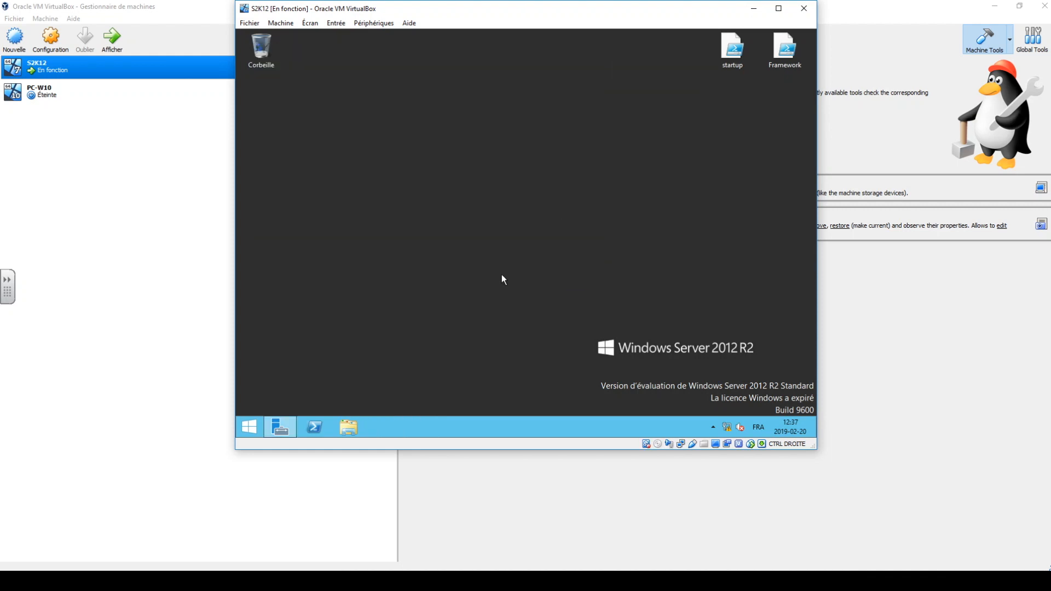
# Close Server Manager and restart the server, dismissing any application error during shutdown.
pyautogui.click(268, 427)
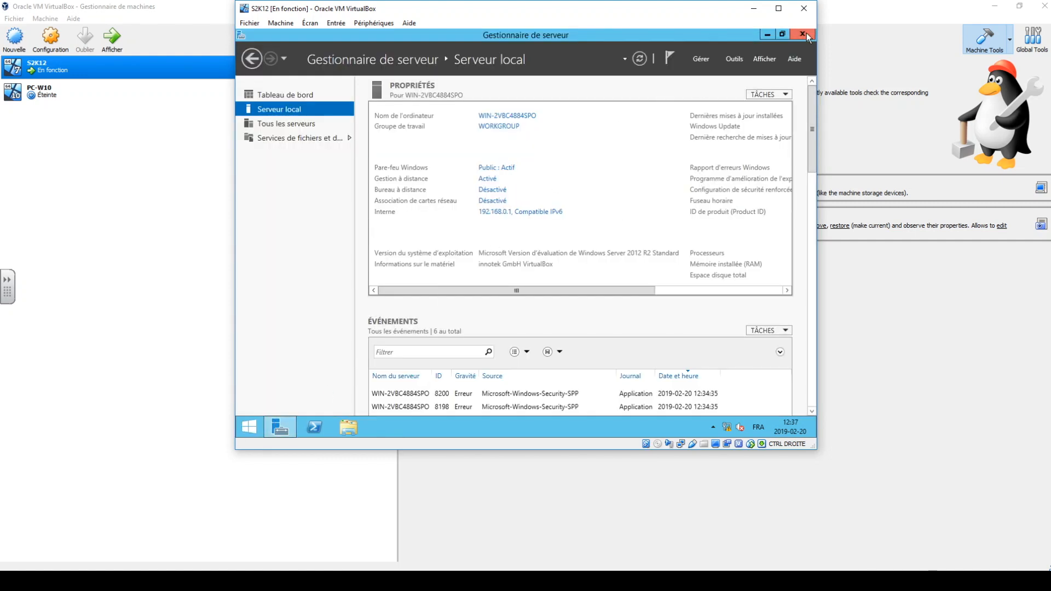
pyautogui.click(806, 33)
pyautogui.rightClick(247, 427)
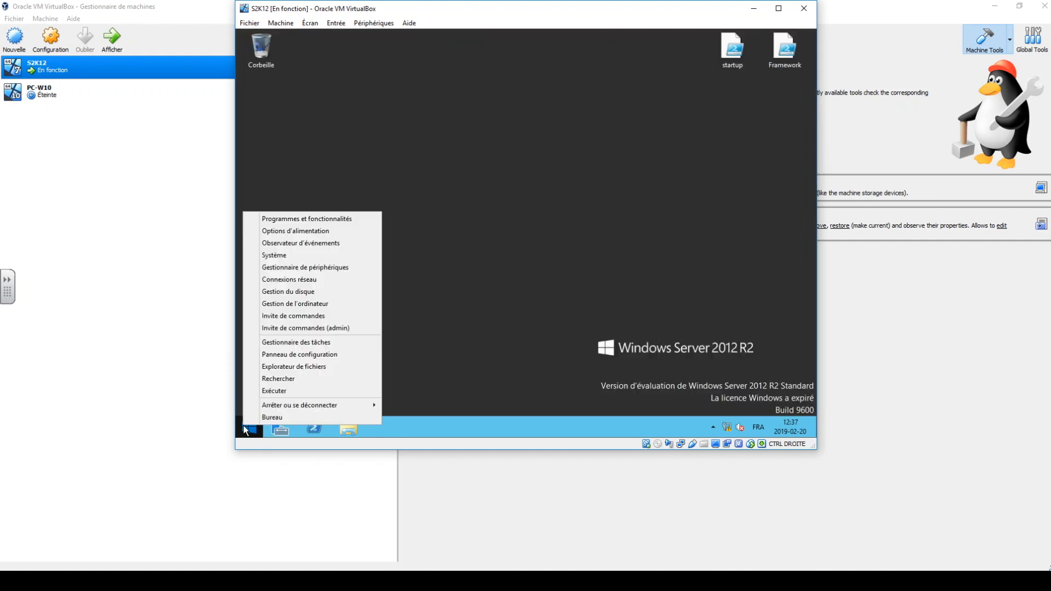
pyautogui.moveTo(288, 409)
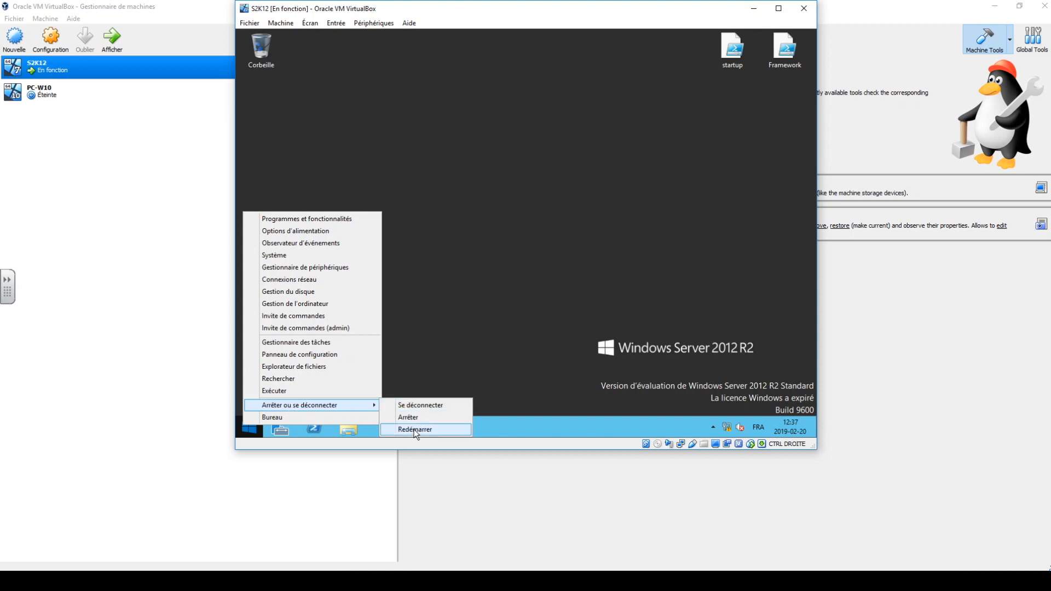
pyautogui.click(412, 429)
pyautogui.click(409, 405)
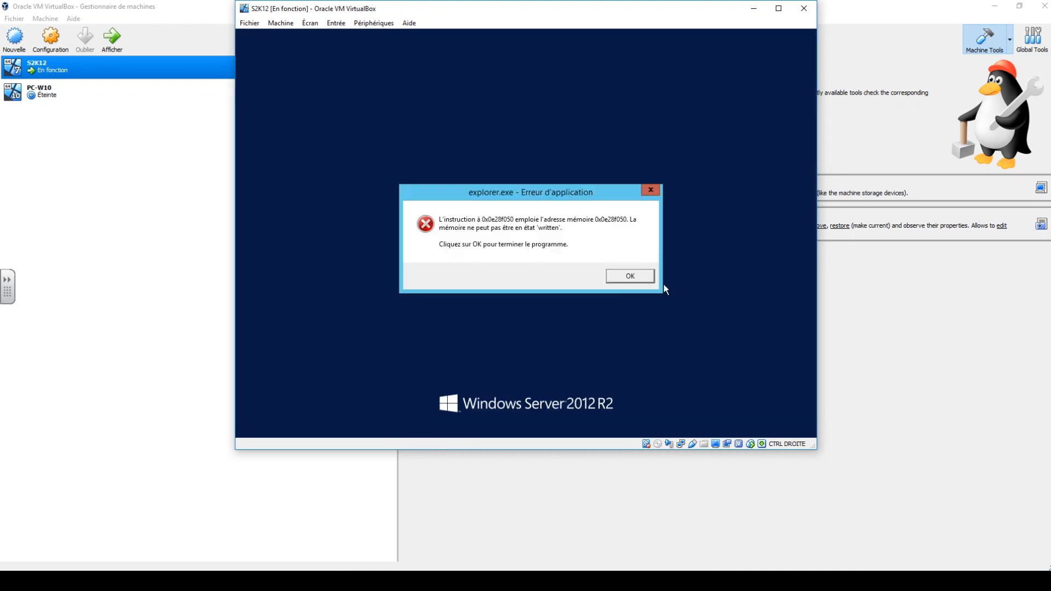
pyautogui.click(648, 281)
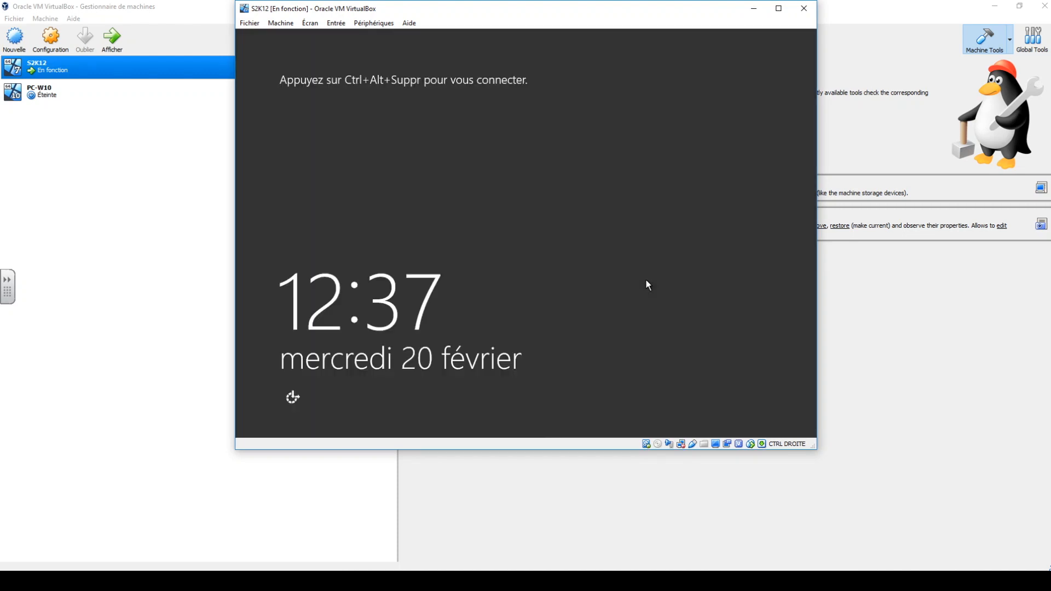
# Send Ctrl+Alt+Del to the virtual machine and sign in to the Administrateur account with its password.
pyautogui.click(335, 23)
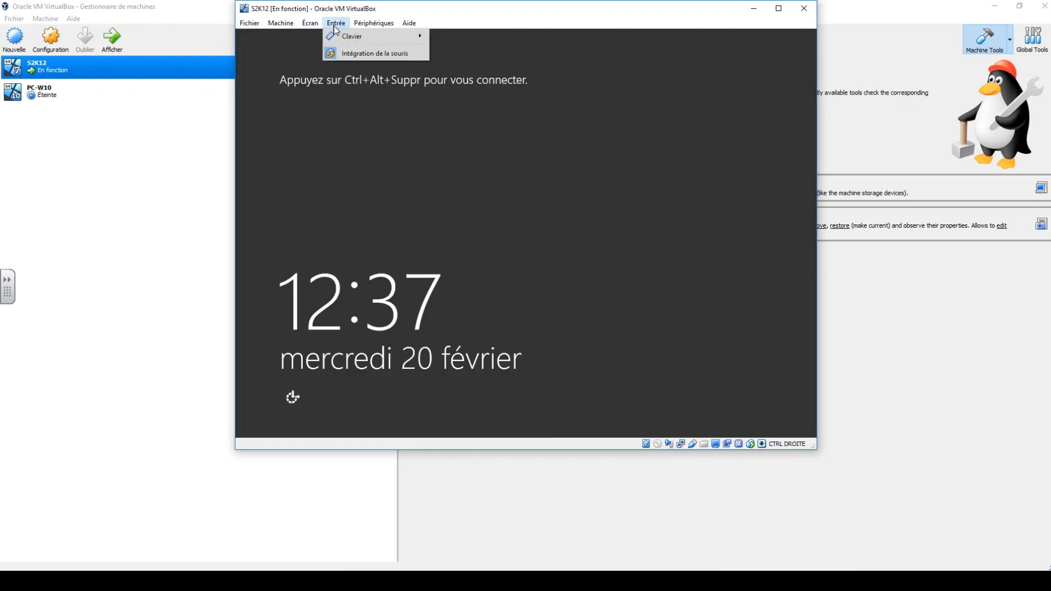
pyautogui.moveTo(344, 42)
pyautogui.click(492, 53)
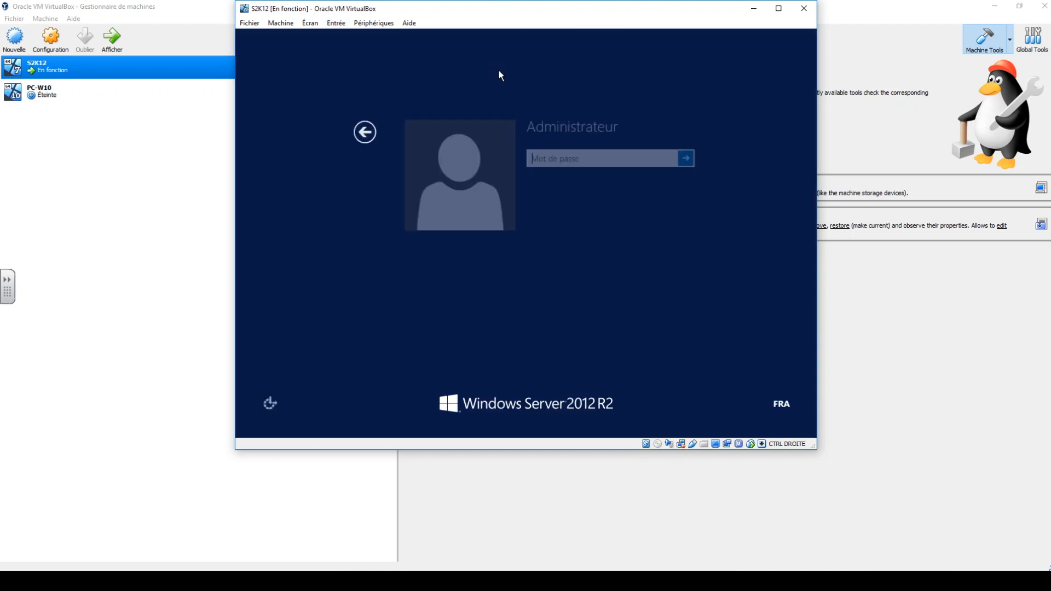
pyautogui.write('********')
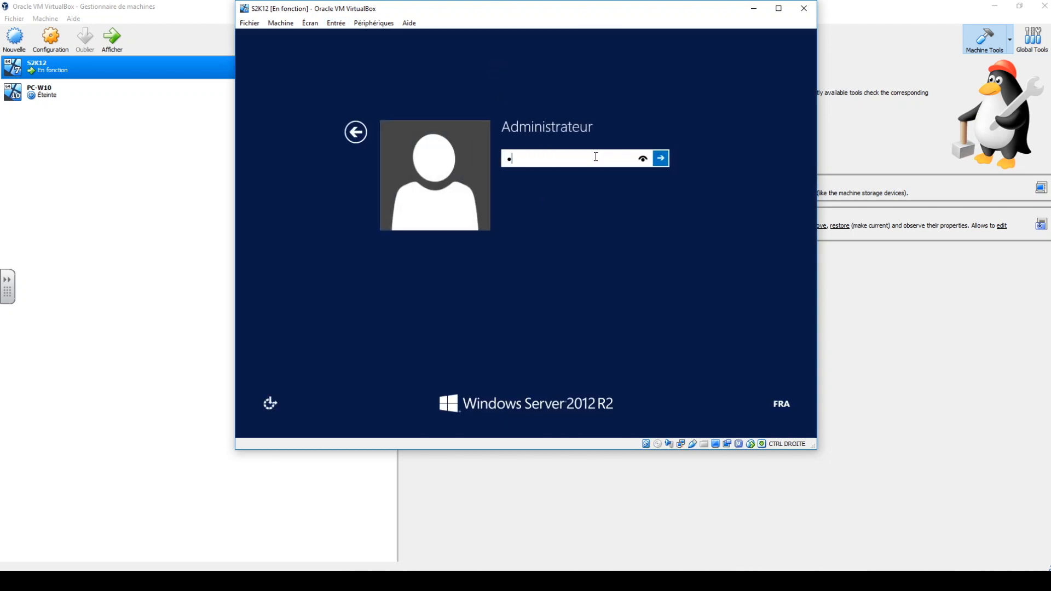
pyautogui.press('Return')
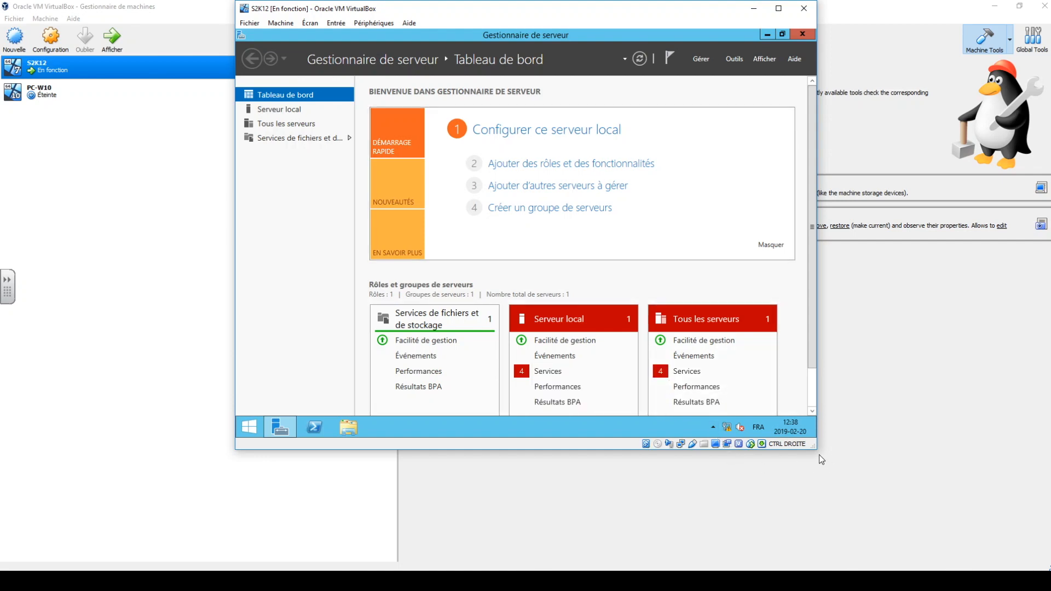
# Enlarge the virtual machine window and refresh the Server Manager dashboard.
pyautogui.moveTo(815, 449); pyautogui.dragTo(896, 504)
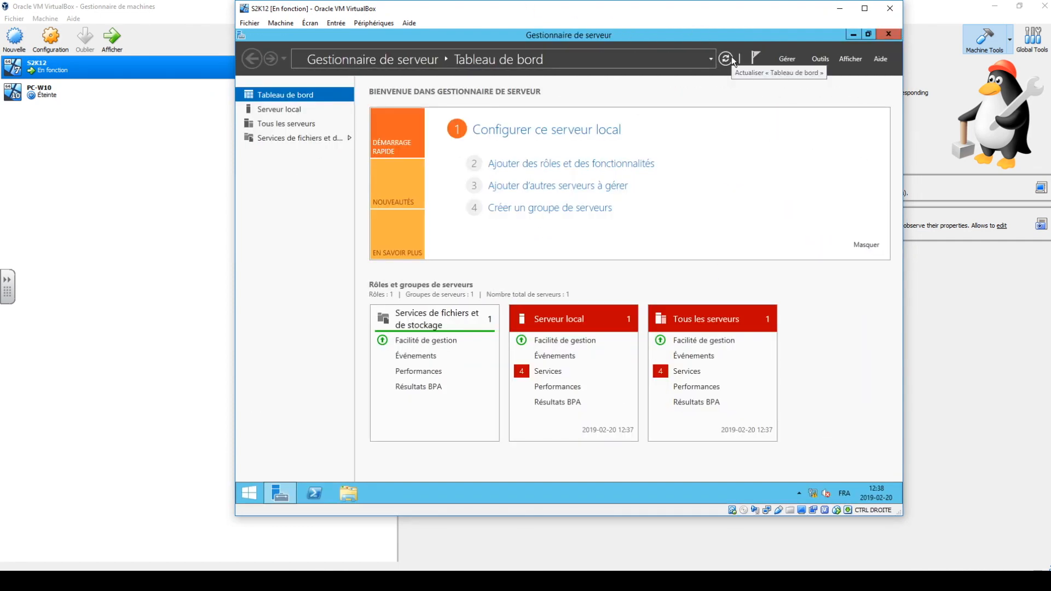
pyautogui.click(731, 57)
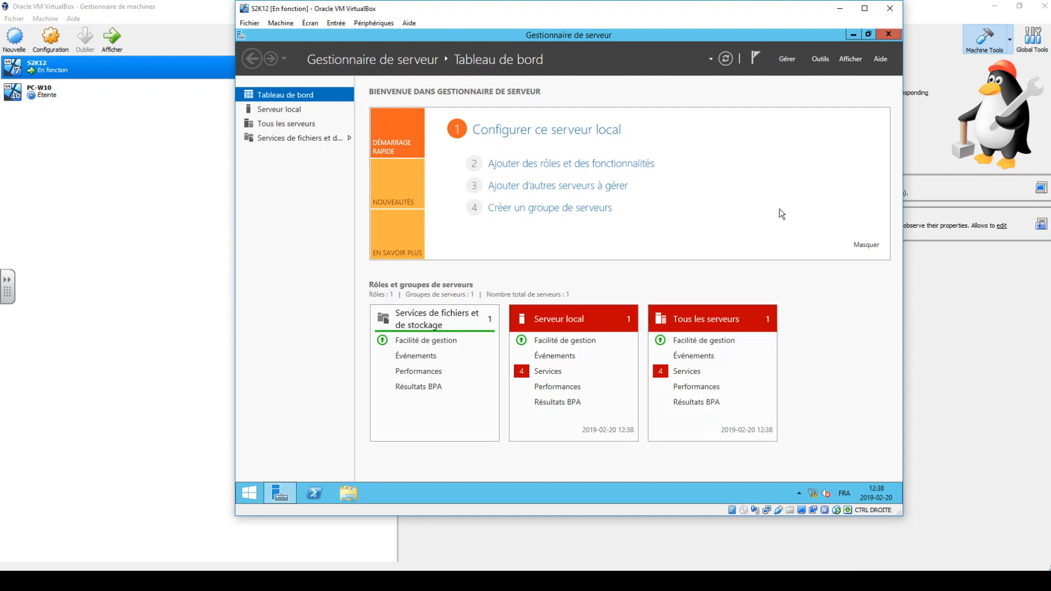
pyautogui.click(726, 61)
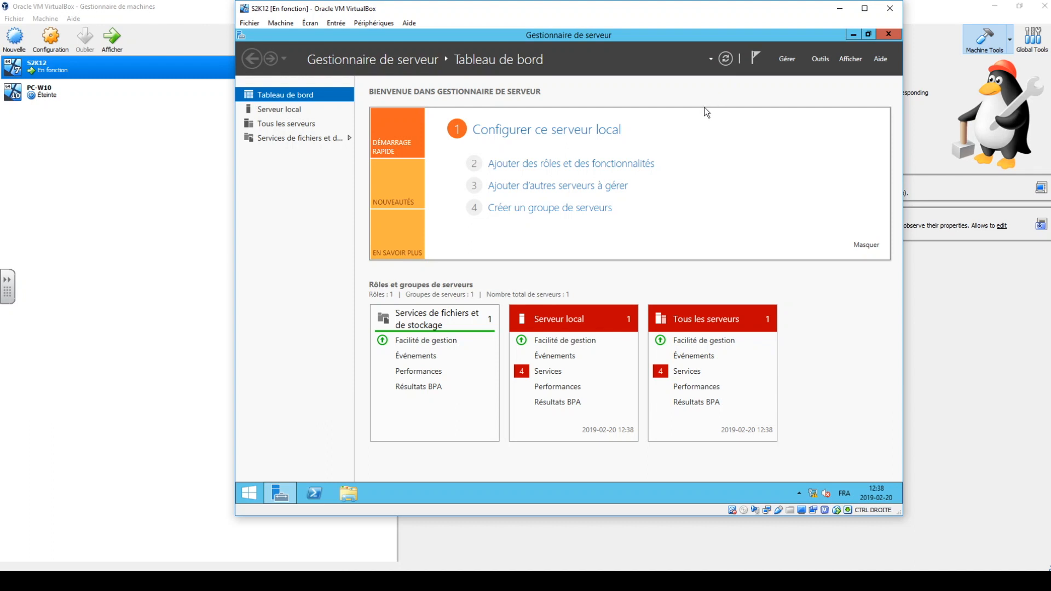
# Examine the local server's service alert details from the dashboard and close them.
pyautogui.click(544, 370)
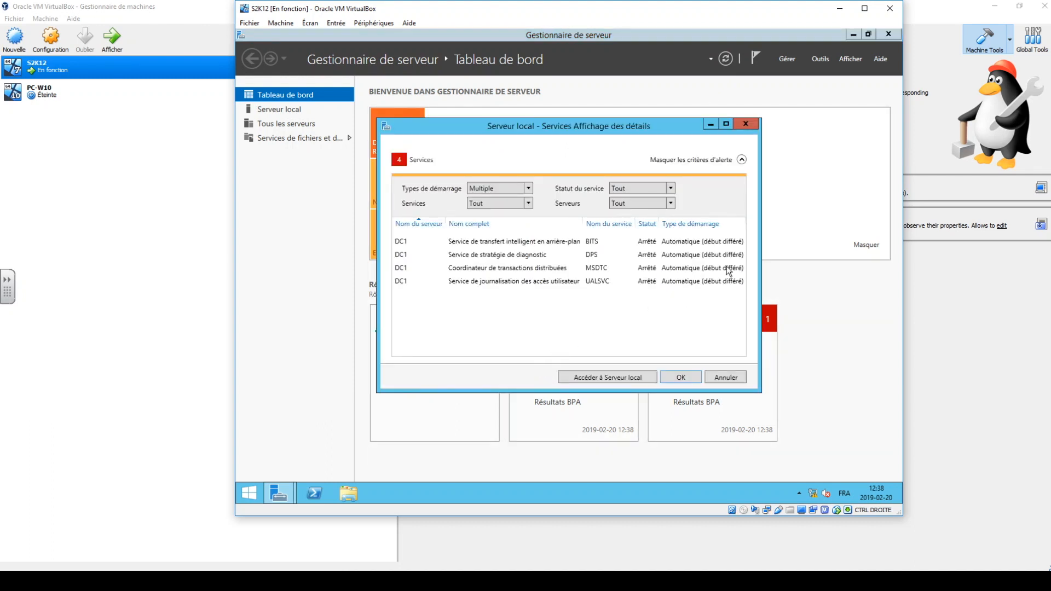
pyautogui.click(744, 125)
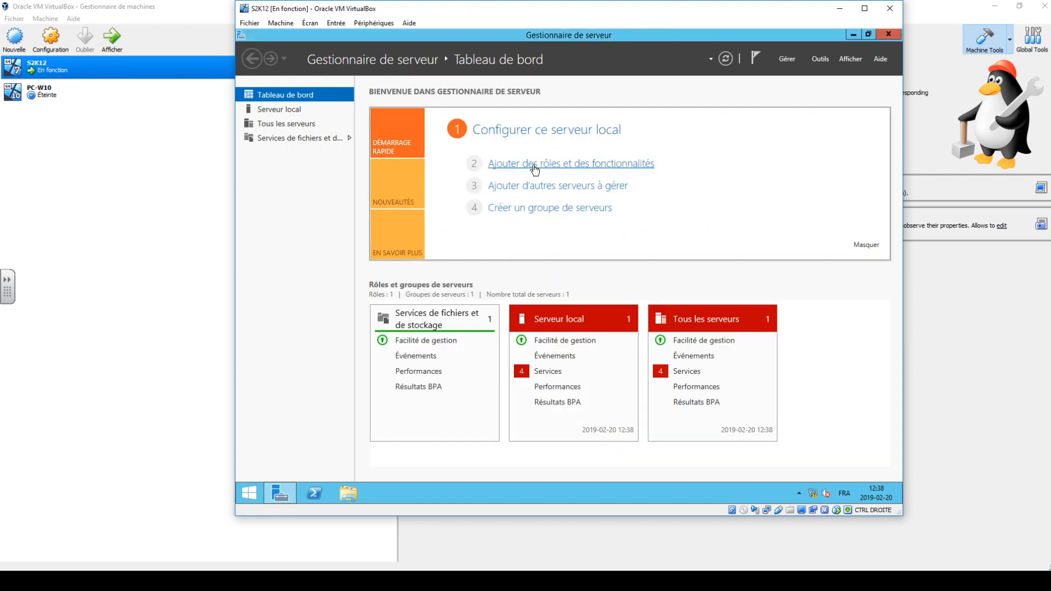
# Start adding roles and features with a role-based installation on DC1, advancing to the server role selection.
pyautogui.click(534, 164)
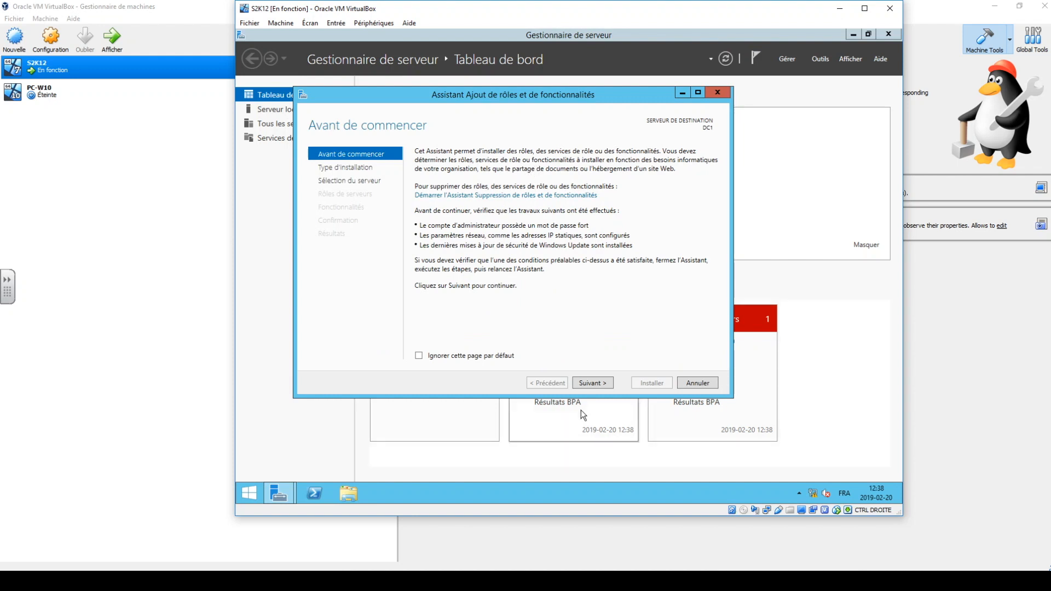
pyautogui.click(581, 383)
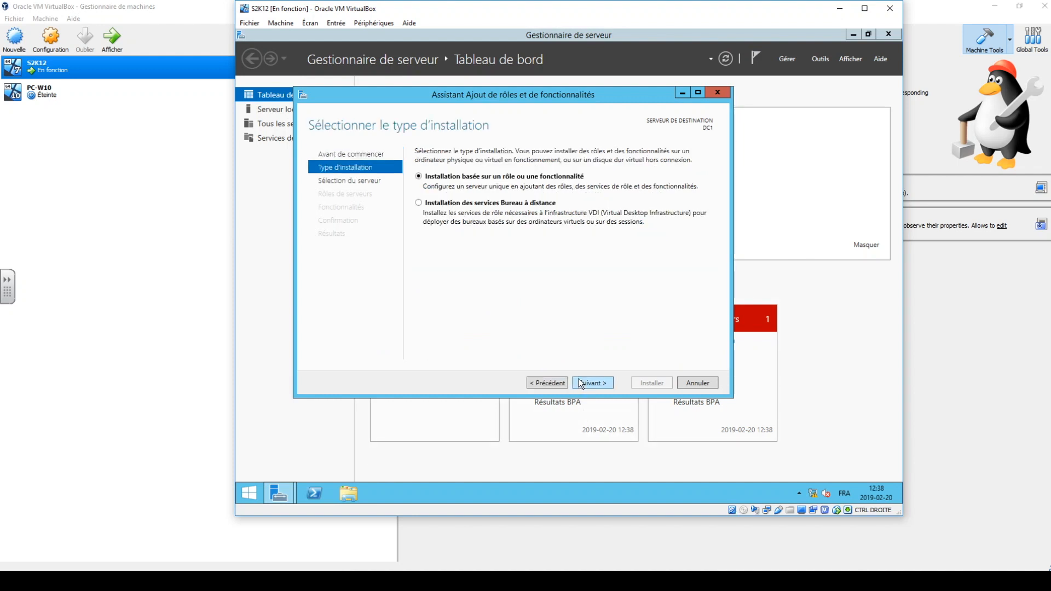
pyautogui.click(581, 383)
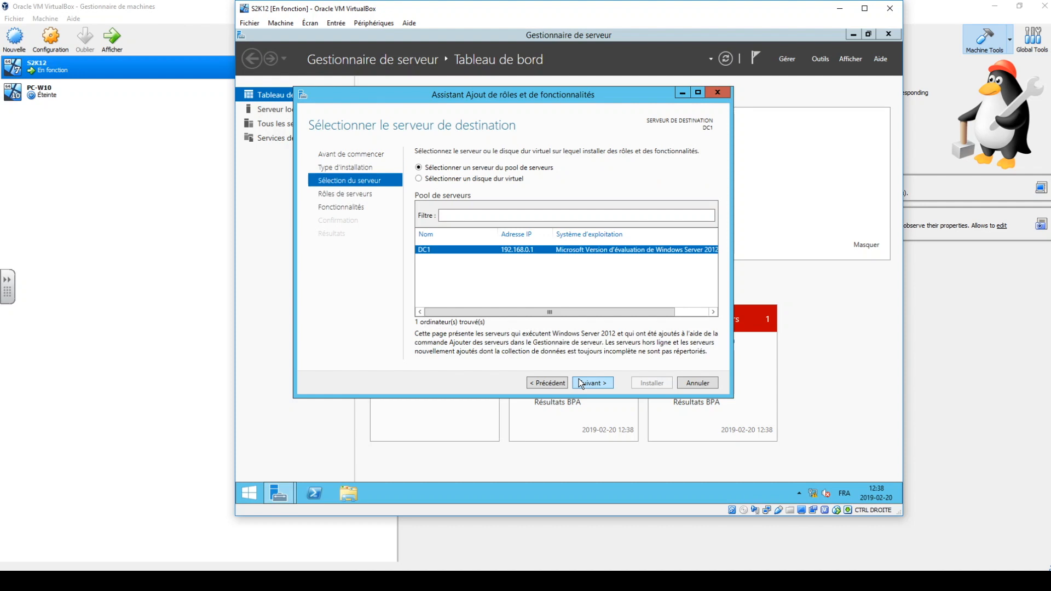
pyautogui.click(581, 382)
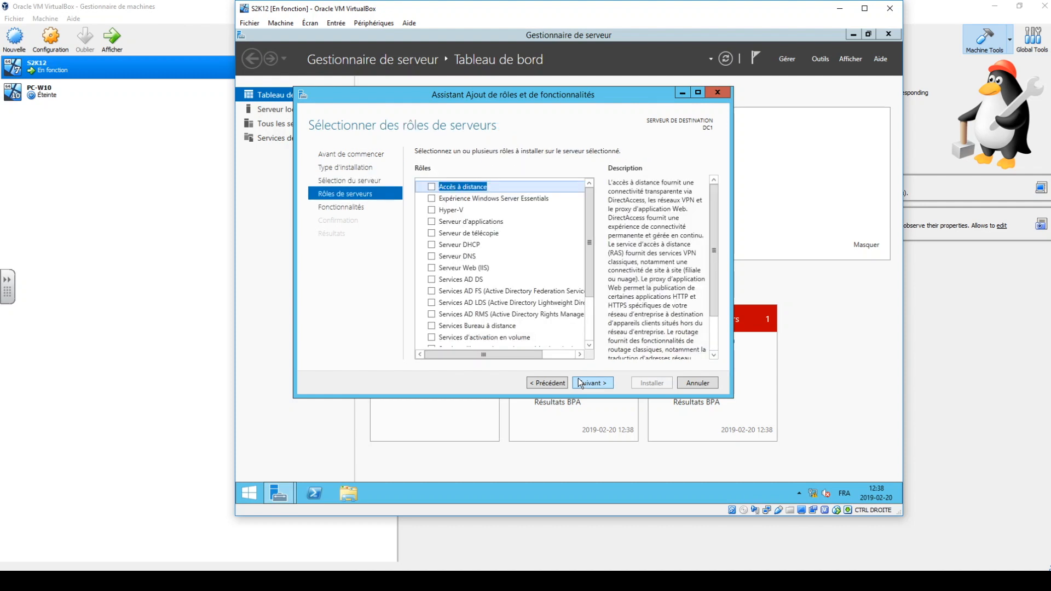
# Select the Services AD DS role and add its required features, including the management tools.
pyautogui.click(464, 279)
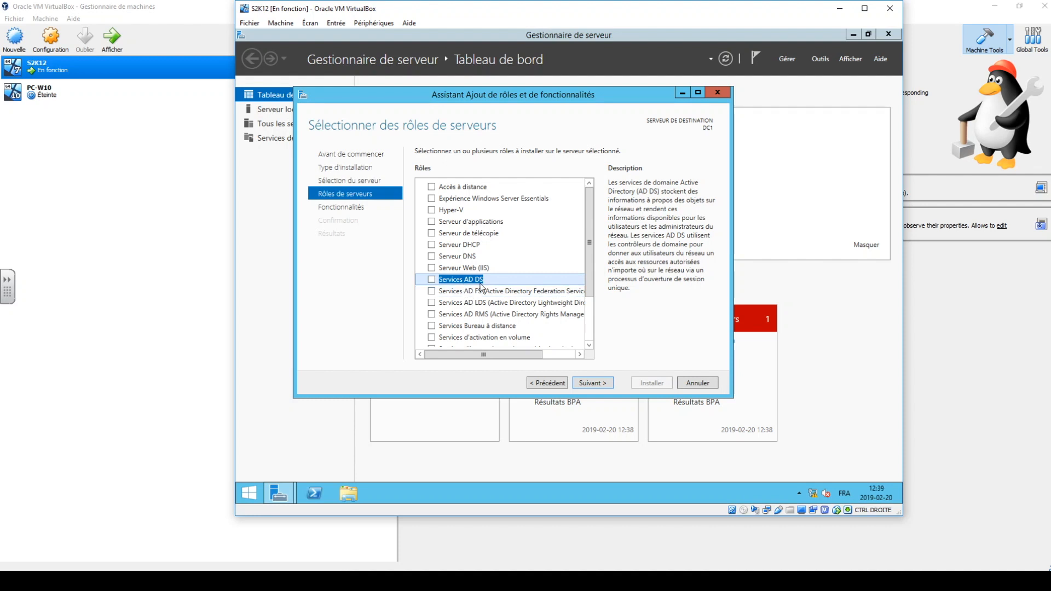
pyautogui.click(433, 281)
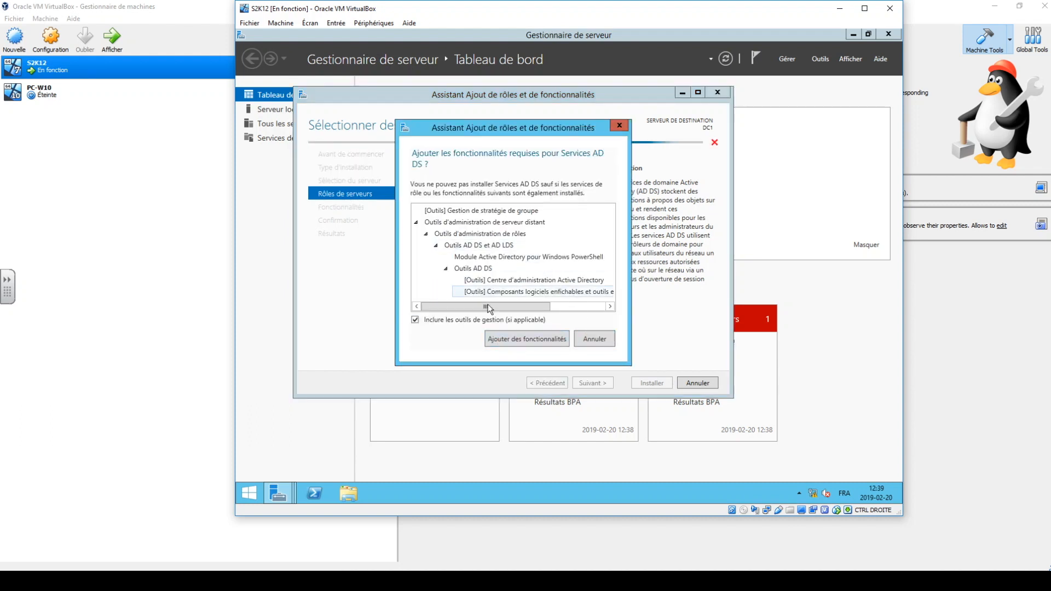
pyautogui.click(521, 340)
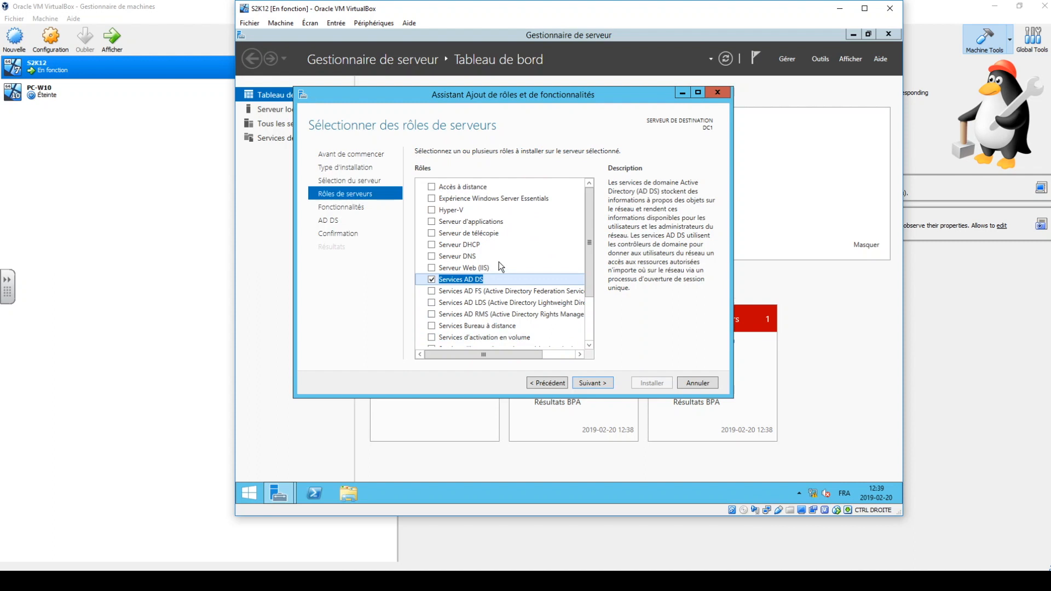
# Keep the default features, install the AD DS role on DC1, and close the wizard once installation finishes.
pyautogui.click(593, 385)
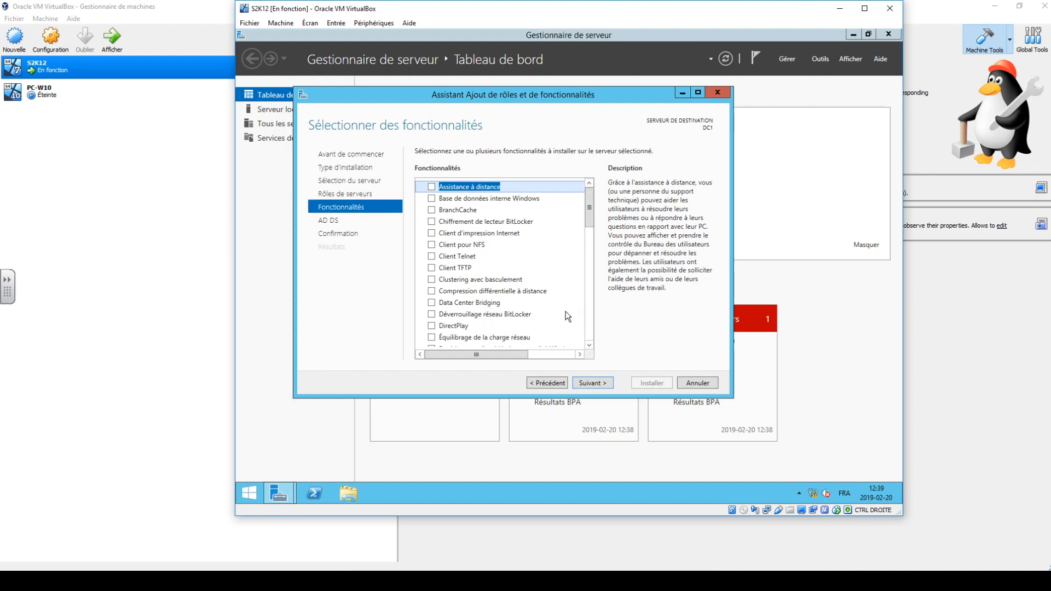
pyautogui.click(600, 384)
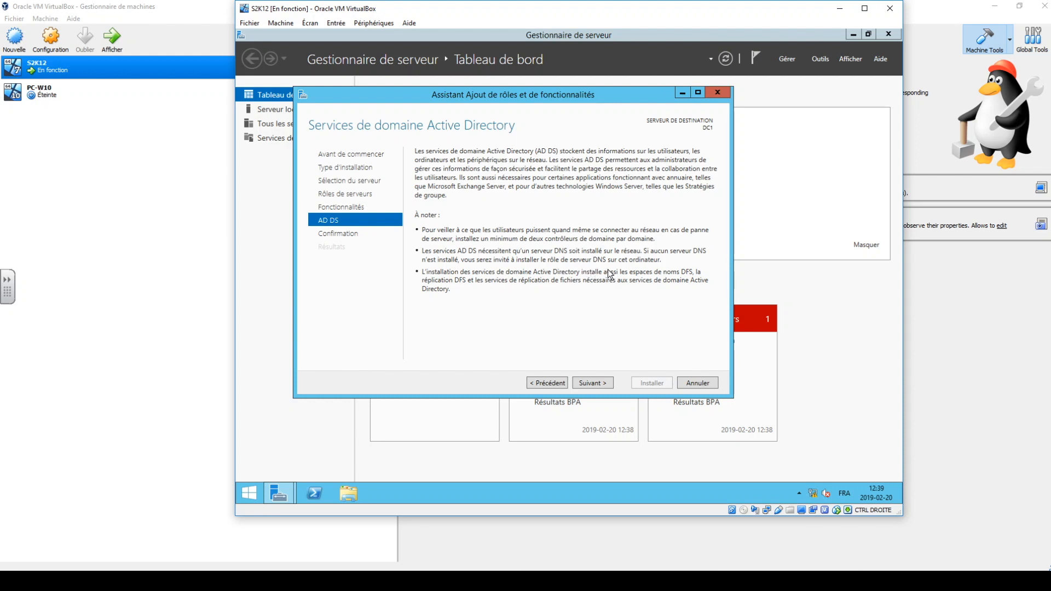
pyautogui.click(597, 384)
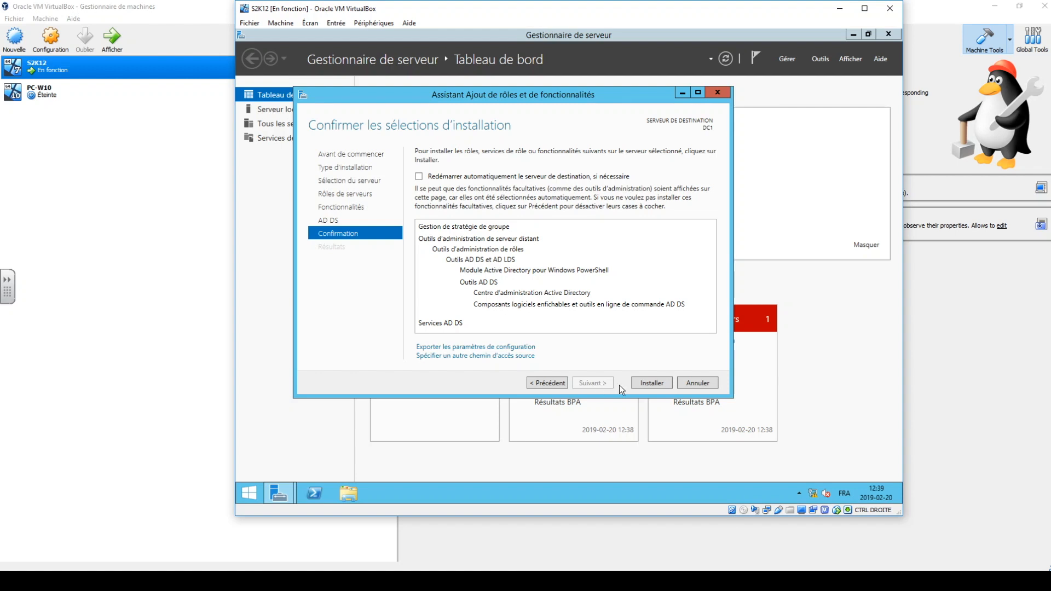
pyautogui.click(654, 382)
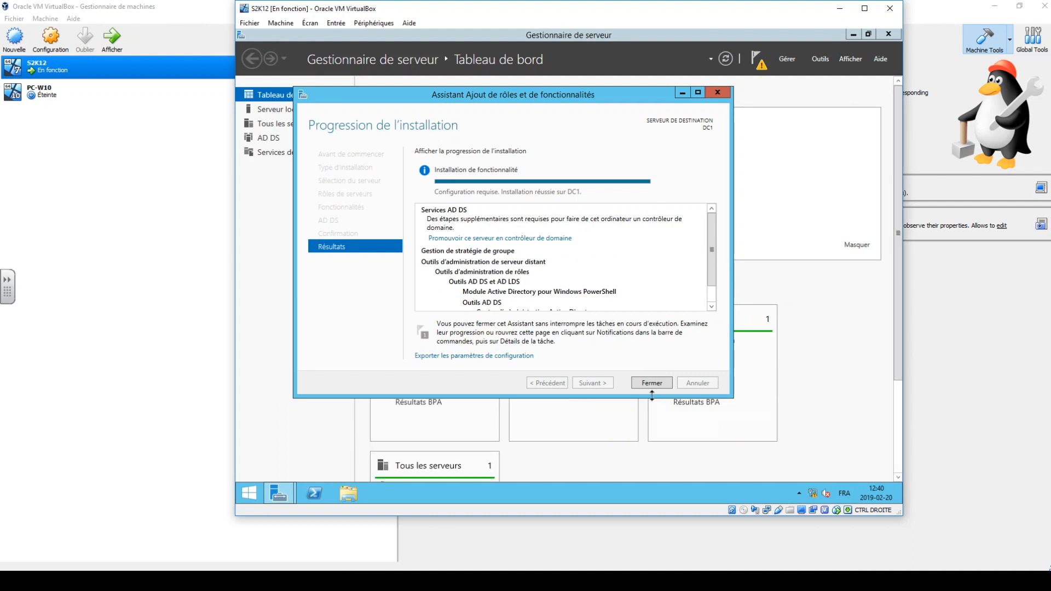
pyautogui.click(651, 383)
pyautogui.scroll(-3, 664, 397)
pyautogui.scroll(1, 664, 396)
pyautogui.scroll(2, 664, 396)
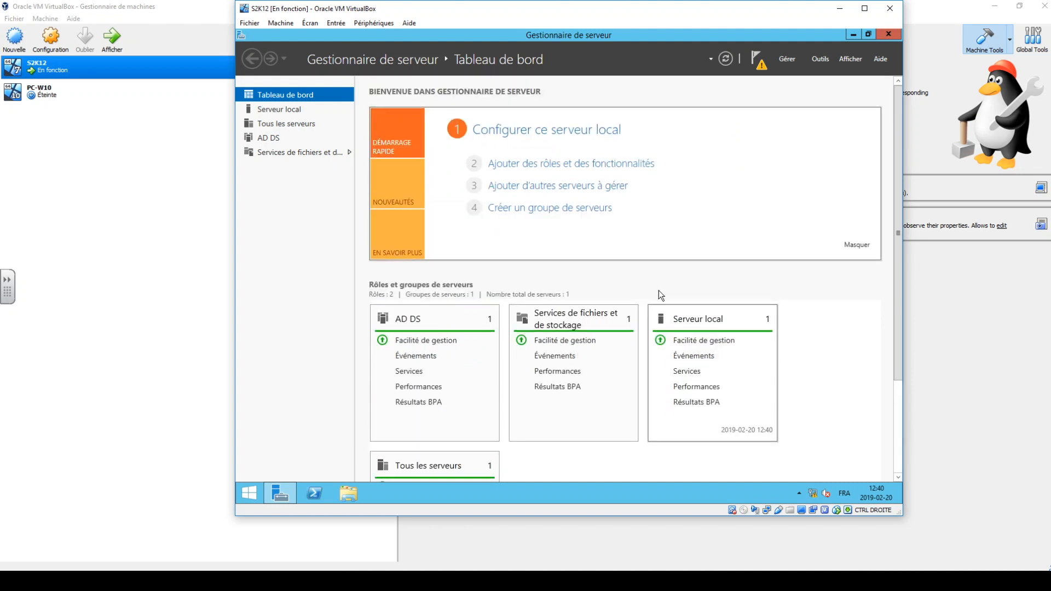
# Start promoting the server to a domain controller in a new forest with root domain gabriel.lan, continuing to the controller options.
pyautogui.click(758, 69)
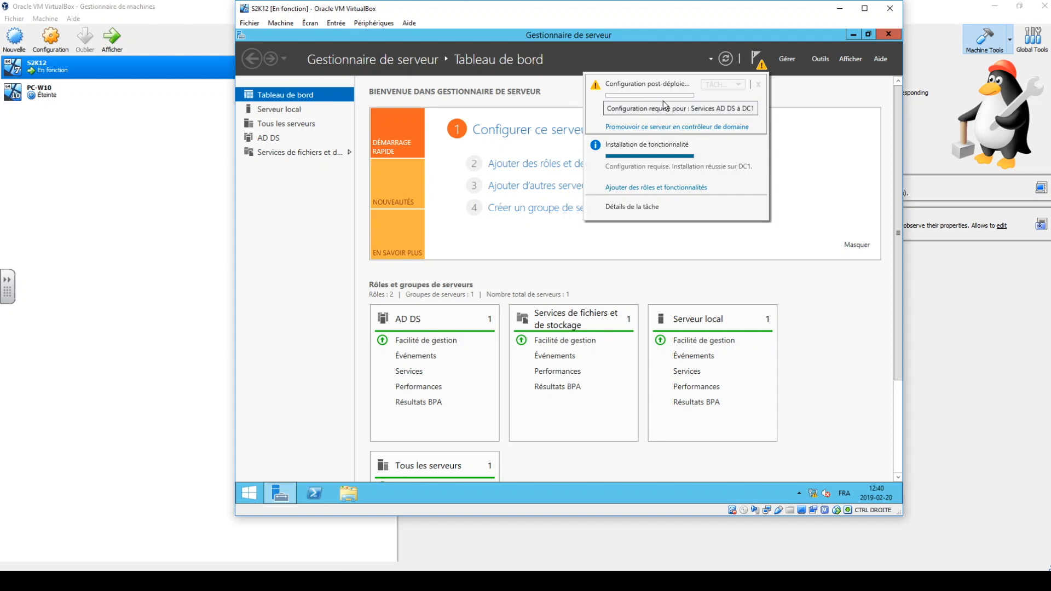
pyautogui.click(642, 126)
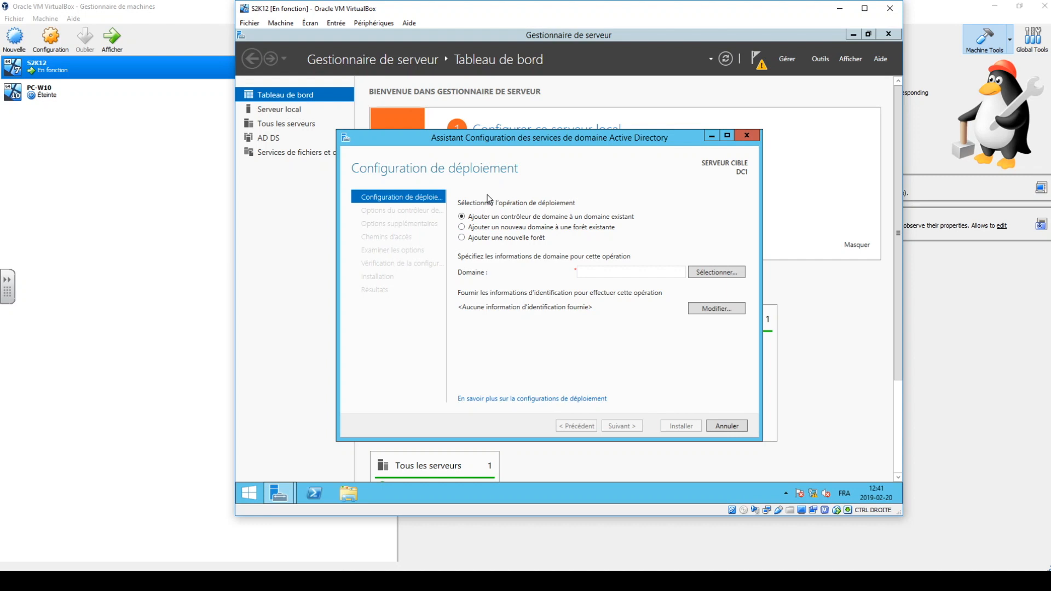
pyautogui.click(461, 238)
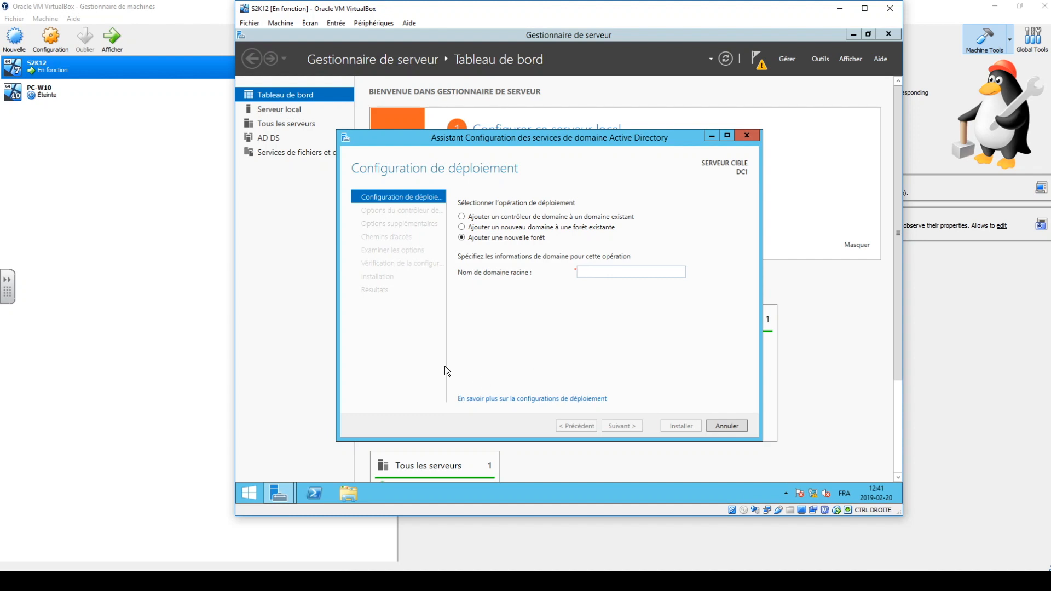
pyautogui.write('gabri')
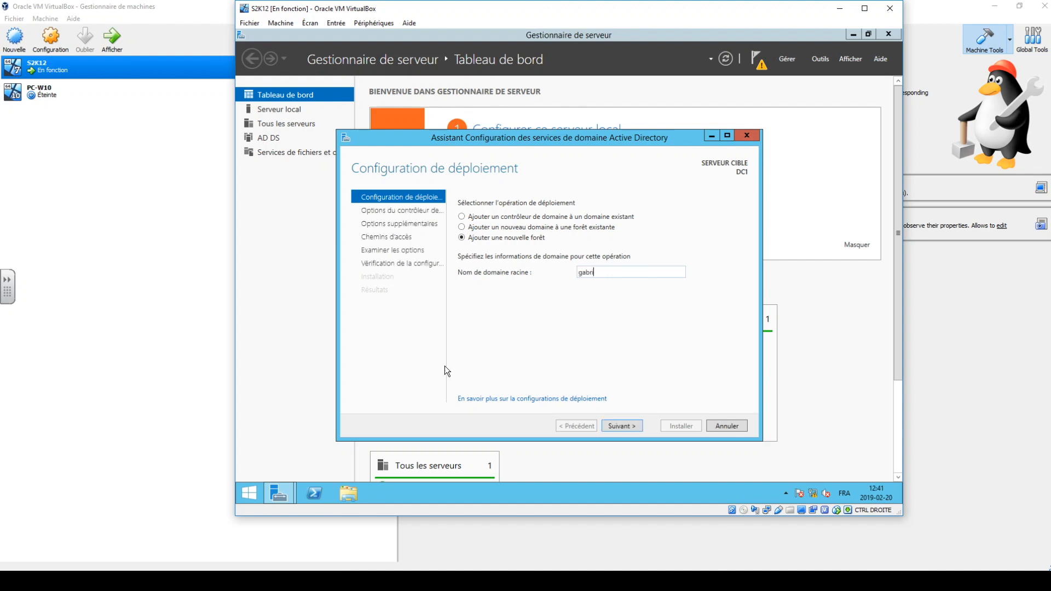
pyautogui.write('el.lan')
pyautogui.moveTo(617, 273); pyautogui.dragTo(564, 274)
pyautogui.click(624, 428)
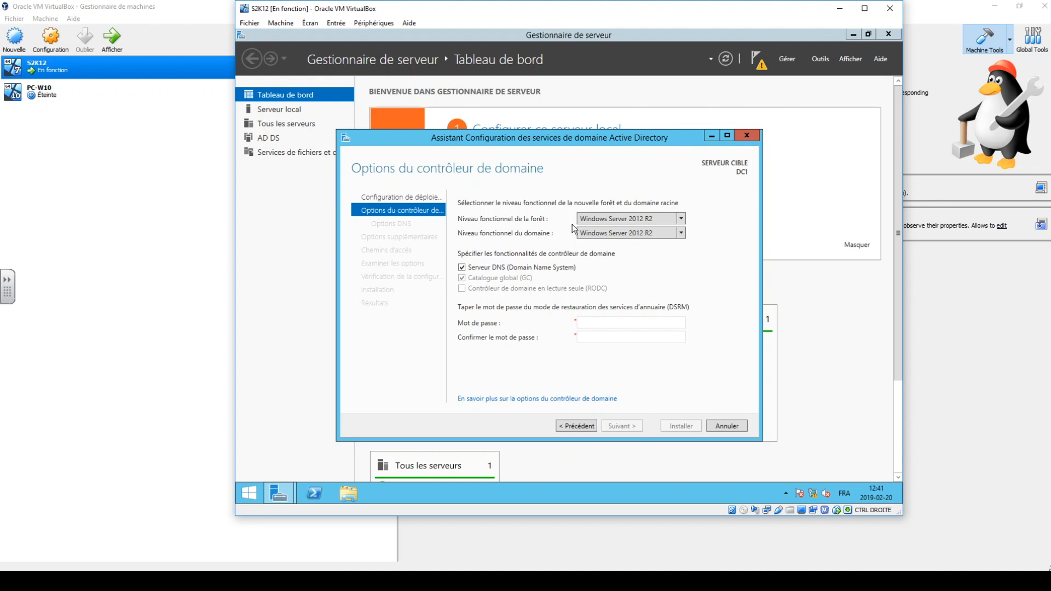
# Examine the available forest and domain functional levels, keeping Windows Server 2012 R2 for both.
pyautogui.click(624, 219)
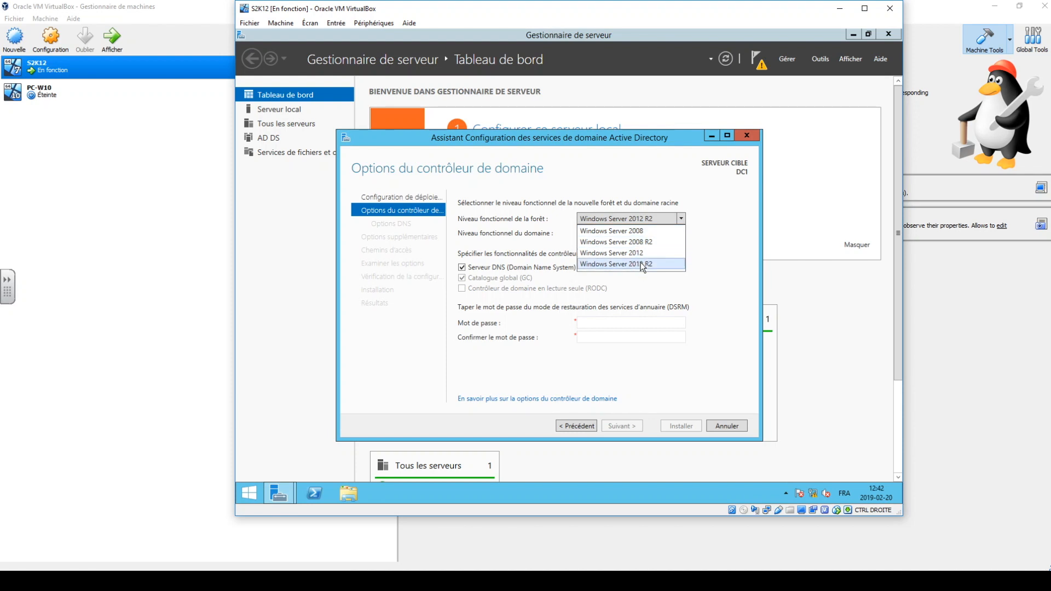
pyautogui.click(723, 228)
pyautogui.click(653, 232)
pyautogui.click(652, 233)
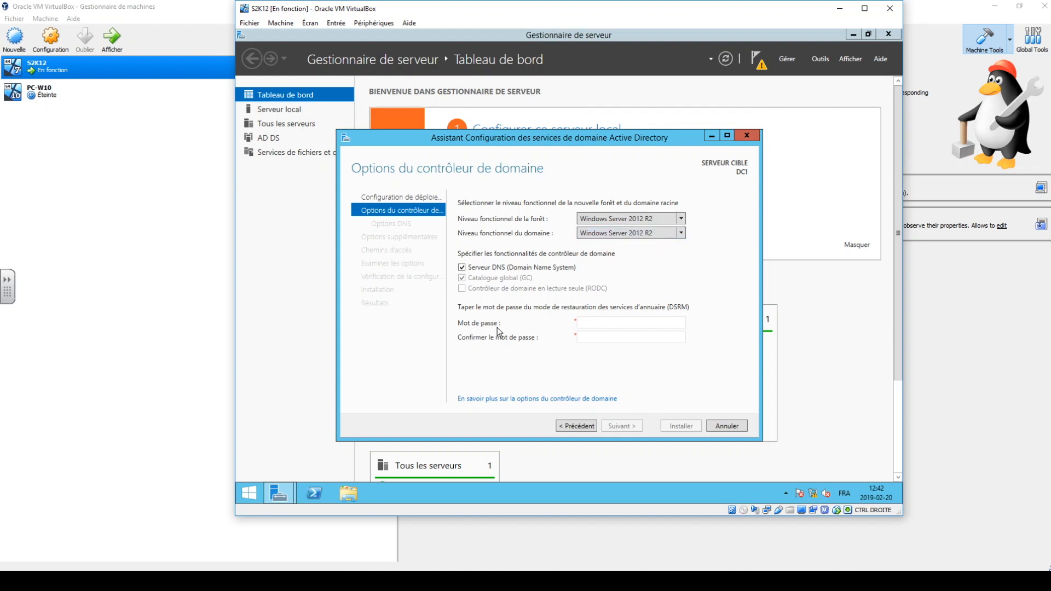
# Enter and confirm the Directory Services Restore Mode (DSRM) password and continue to the DNS options.
pyautogui.click(609, 320)
pyautogui.write('*******')
pyautogui.press('Tab')
pyautogui.write('*******')
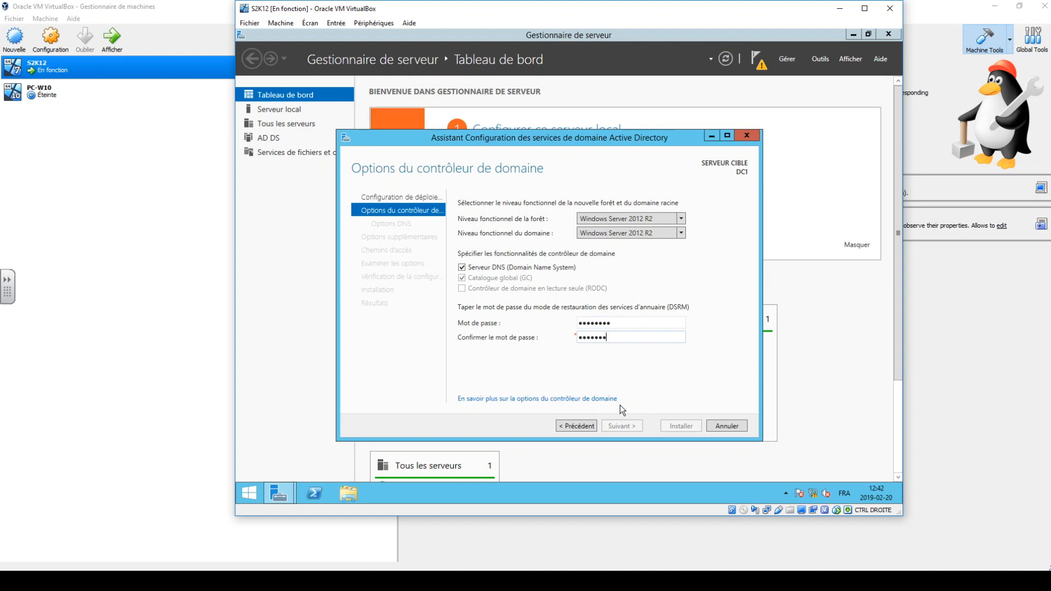
pyautogui.write('*')
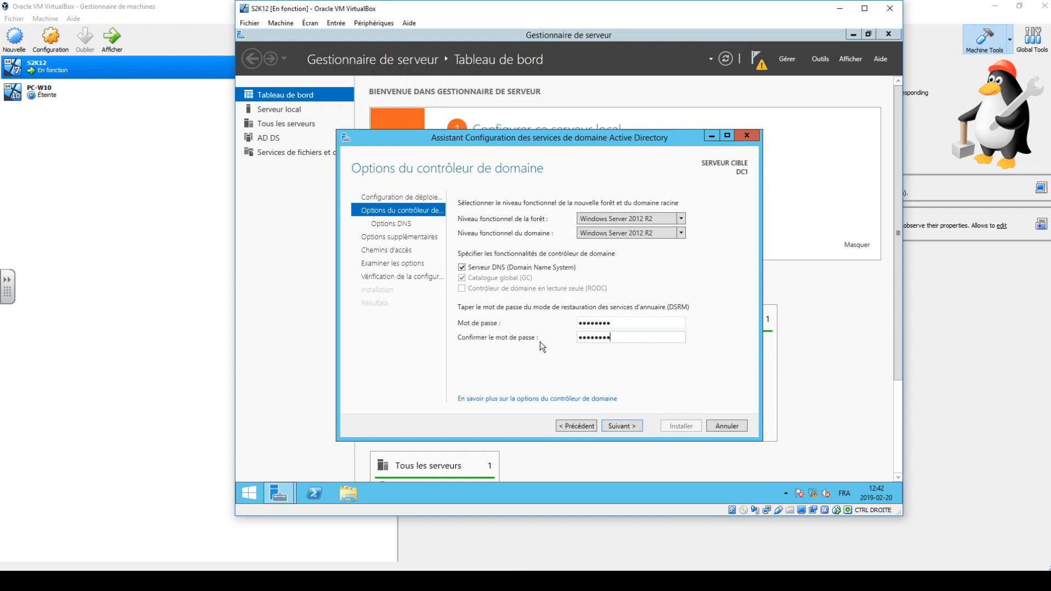
pyautogui.moveTo(648, 326); pyautogui.dragTo(542, 342)
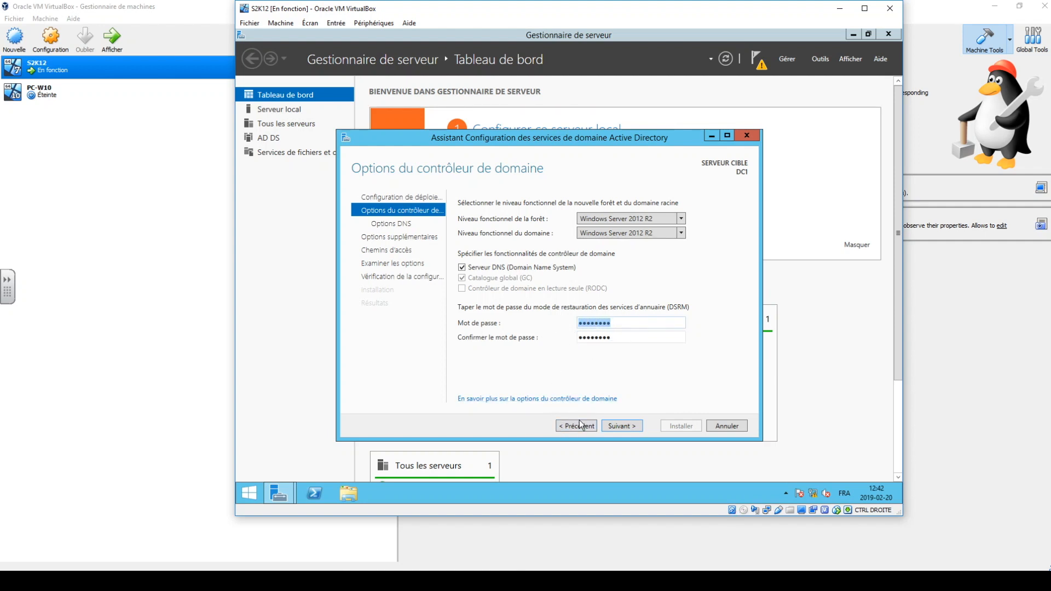
pyautogui.click(617, 426)
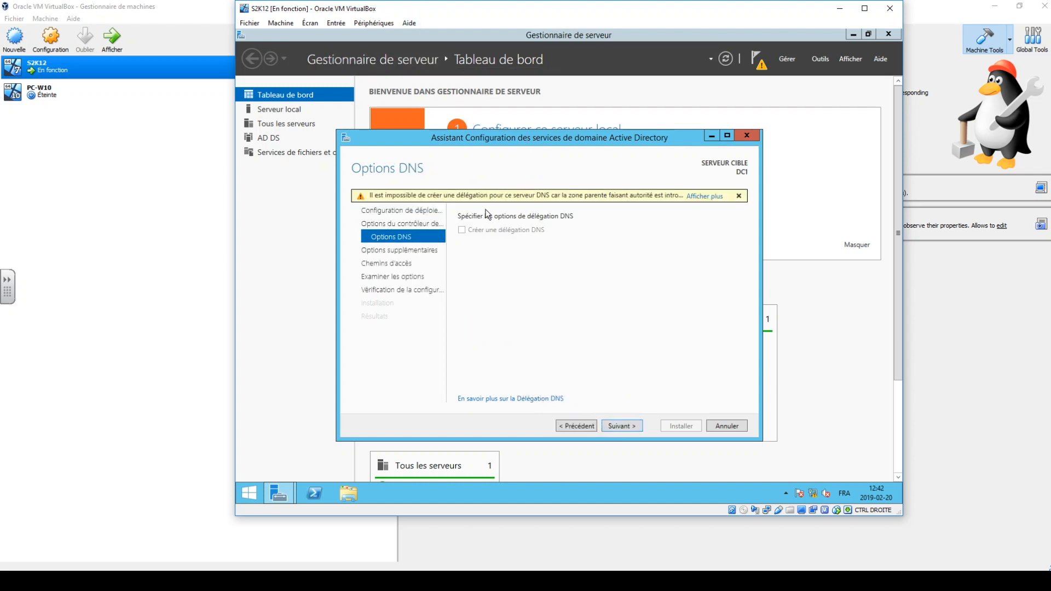
# Read the full DNS delegation warning, dismiss it, and continue to the additional options without creating a delegation.
pyautogui.click(696, 197)
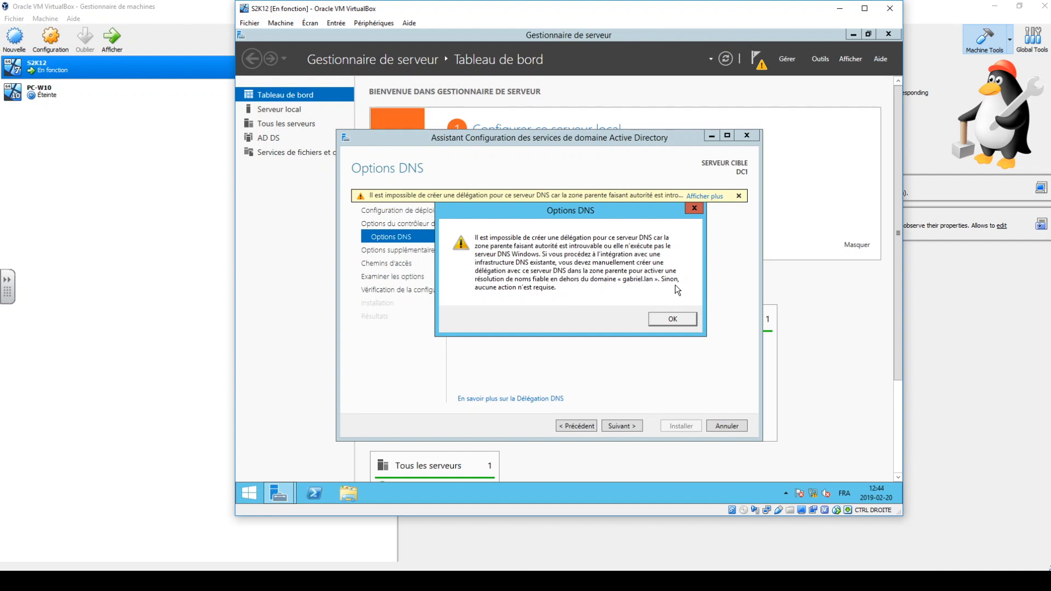
pyautogui.click(654, 318)
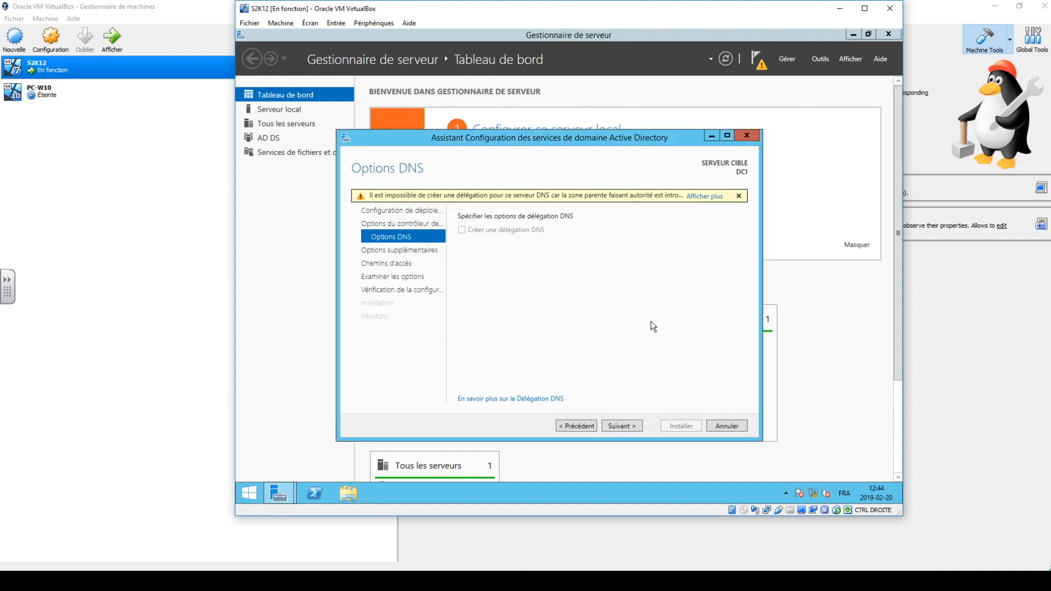
pyautogui.click(625, 425)
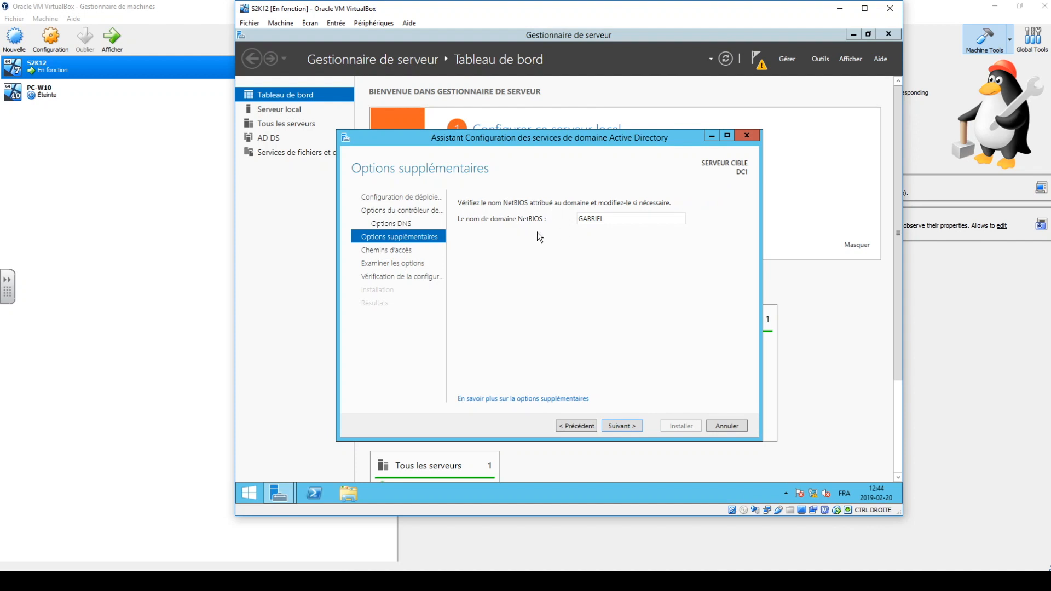
# Accept the NetBIOS domain name GABRIEL and the default C:\Windows\NTDS and C:\Windows\SYSVOL folders.
pyautogui.doubleClick(638, 222)
pyautogui.click(637, 222)
pyautogui.click(620, 425)
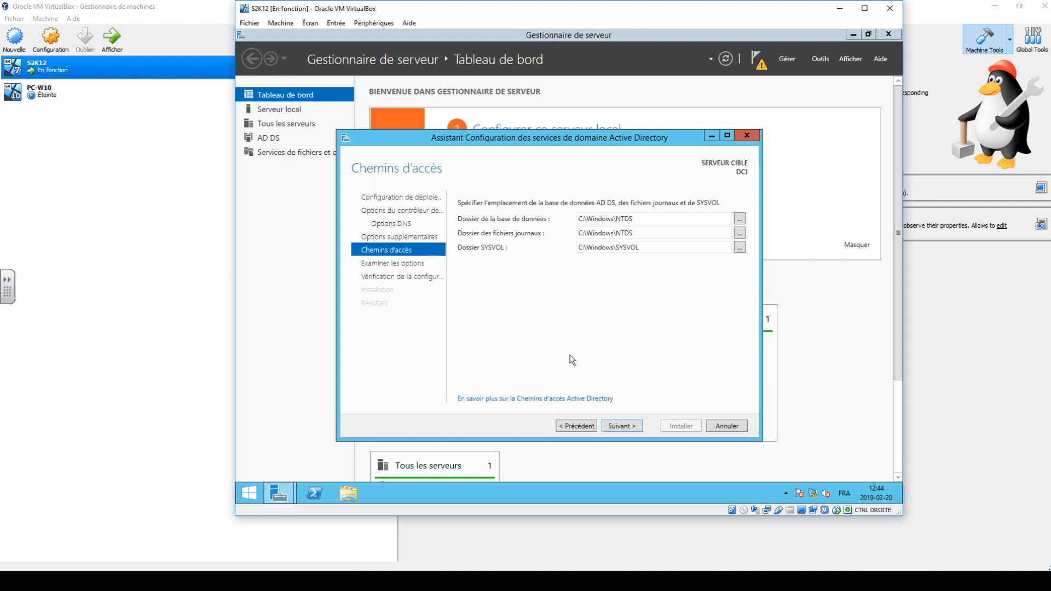
pyautogui.click(608, 424)
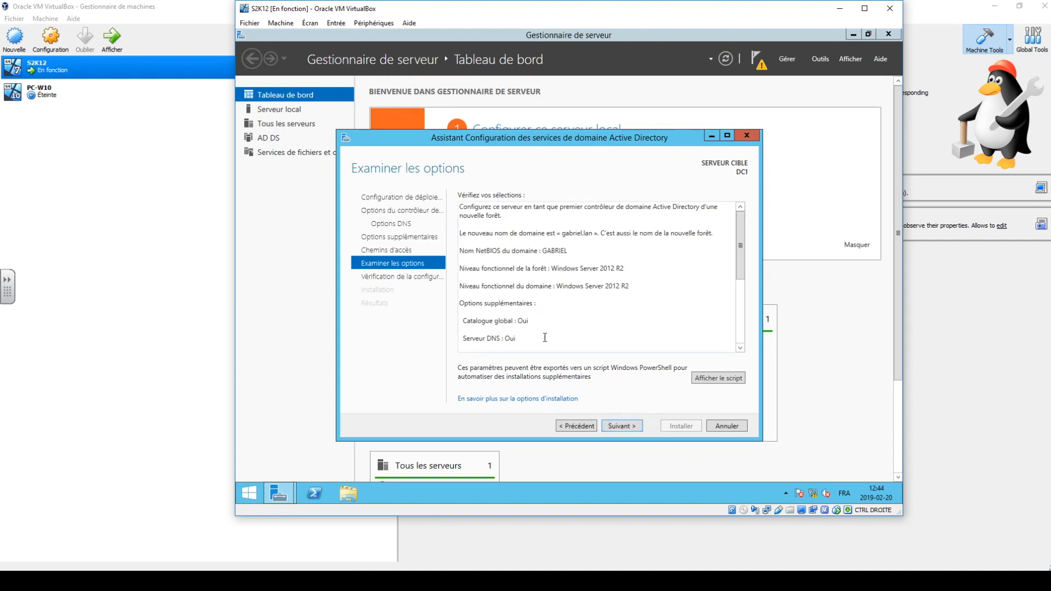
# Review the selected options and the prerequisite check results, and start the domain controller installation.
pyautogui.moveTo(741, 230); pyautogui.dragTo(728, 321)
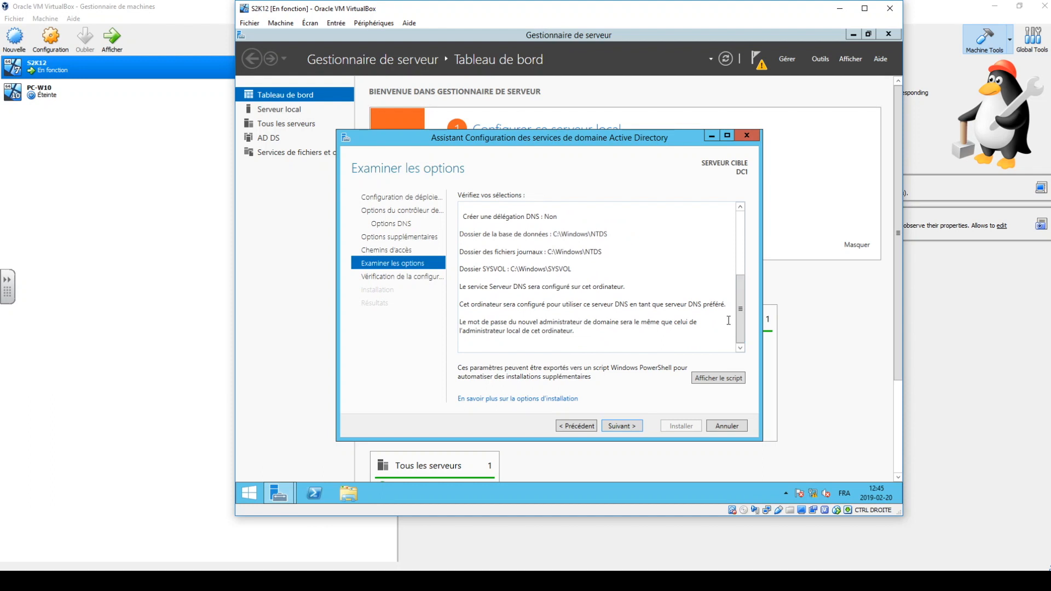
pyautogui.click(618, 429)
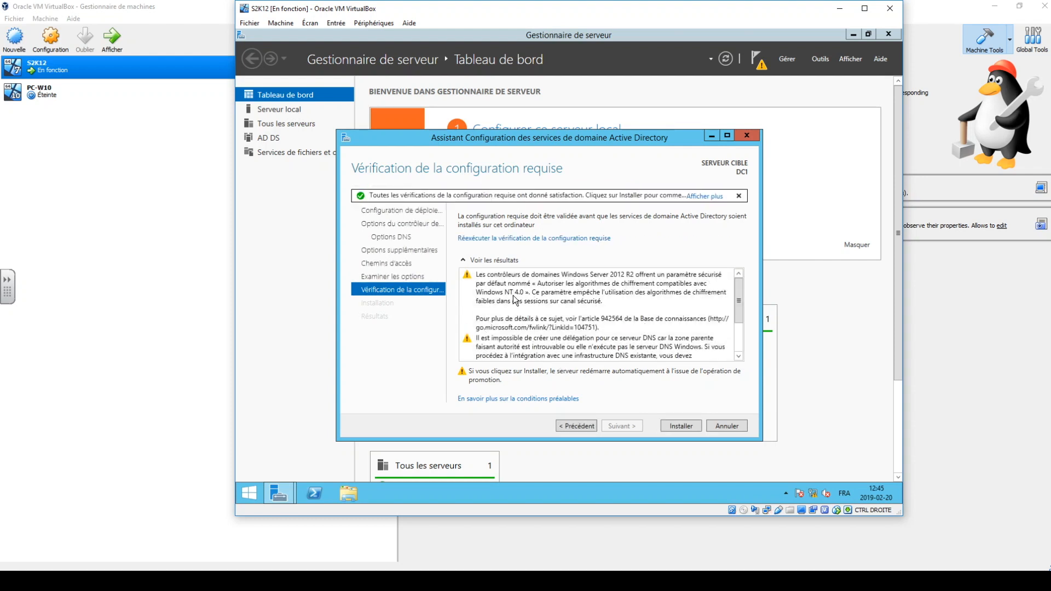
pyautogui.moveTo(740, 300)
pyautogui.mouseDown()
pyautogui.moveTo(731, 340)
pyautogui.moveTo(728, 295)
pyautogui.mouseUp()
pyautogui.moveTo(736, 292); pyautogui.dragTo(743, 325)
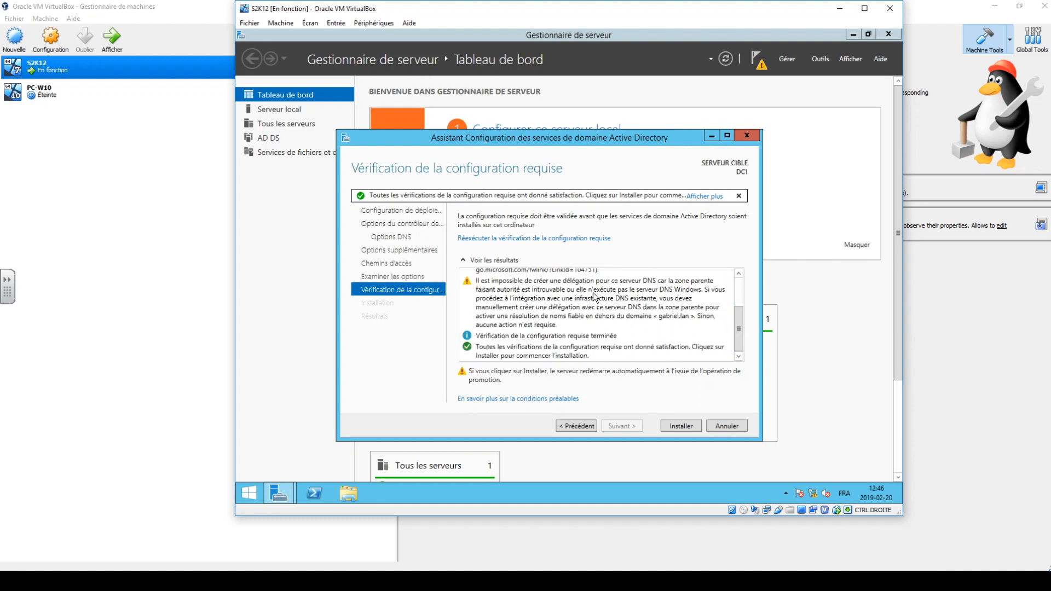
pyautogui.click(478, 283)
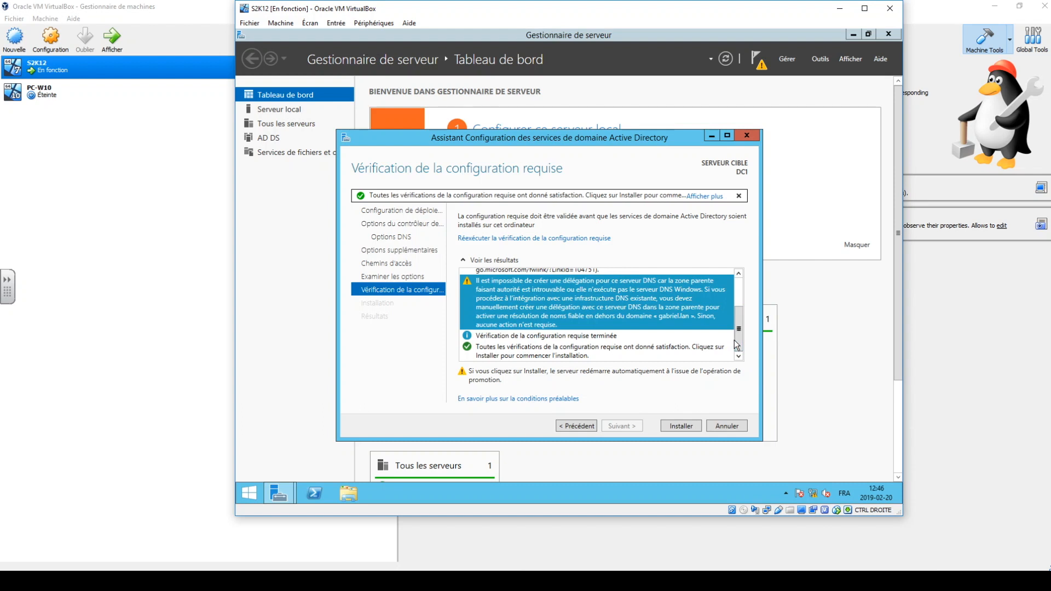
pyautogui.scroll(2, 733, 310)
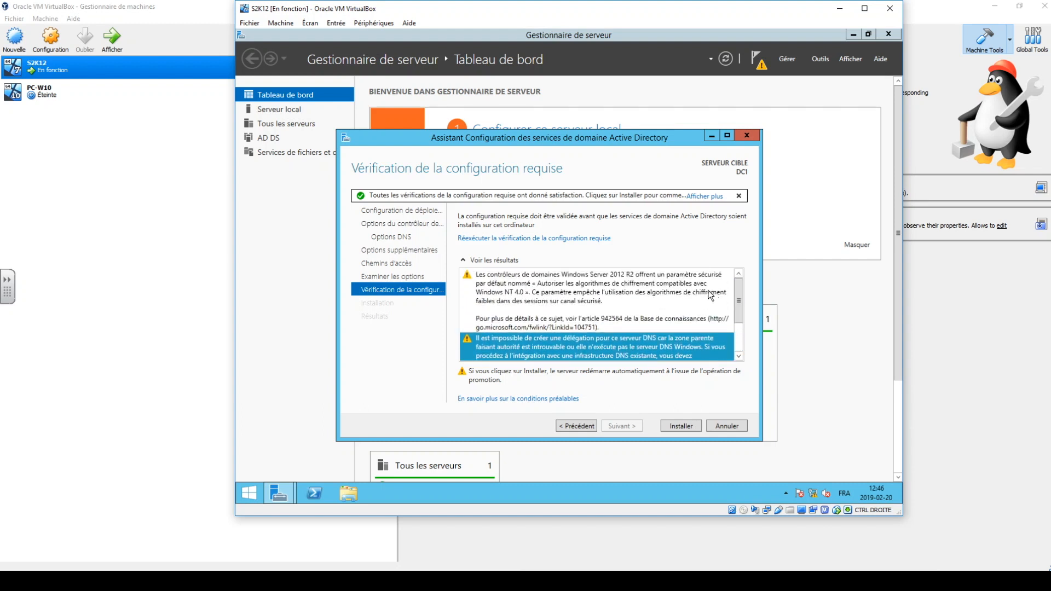
pyautogui.click(682, 427)
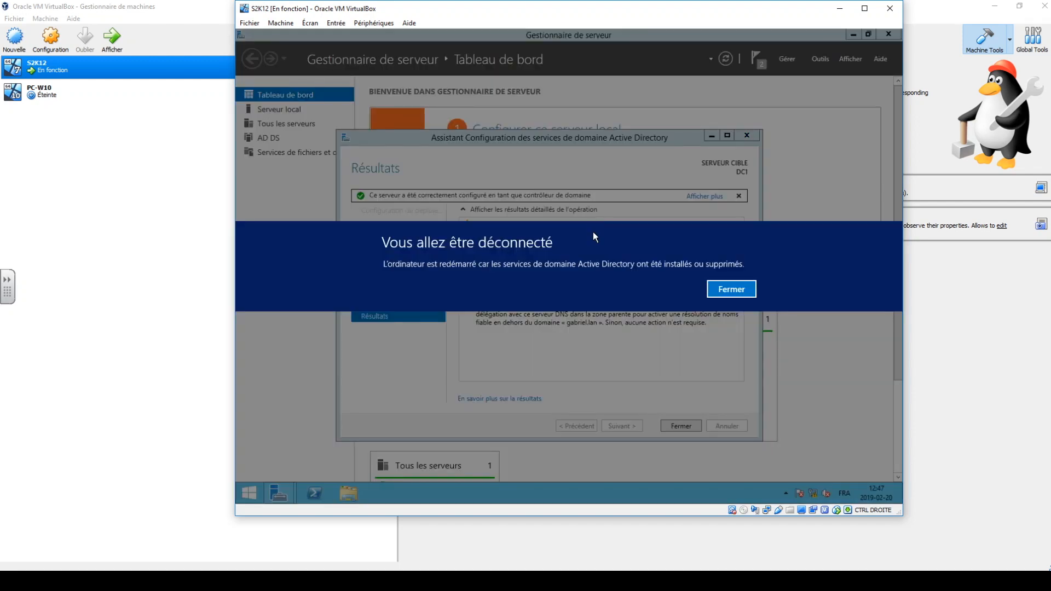
# Dismiss the sign-out notice and close the results wizard and Server Manager for the server's restart.
pyautogui.click(744, 294)
pyautogui.click(681, 426)
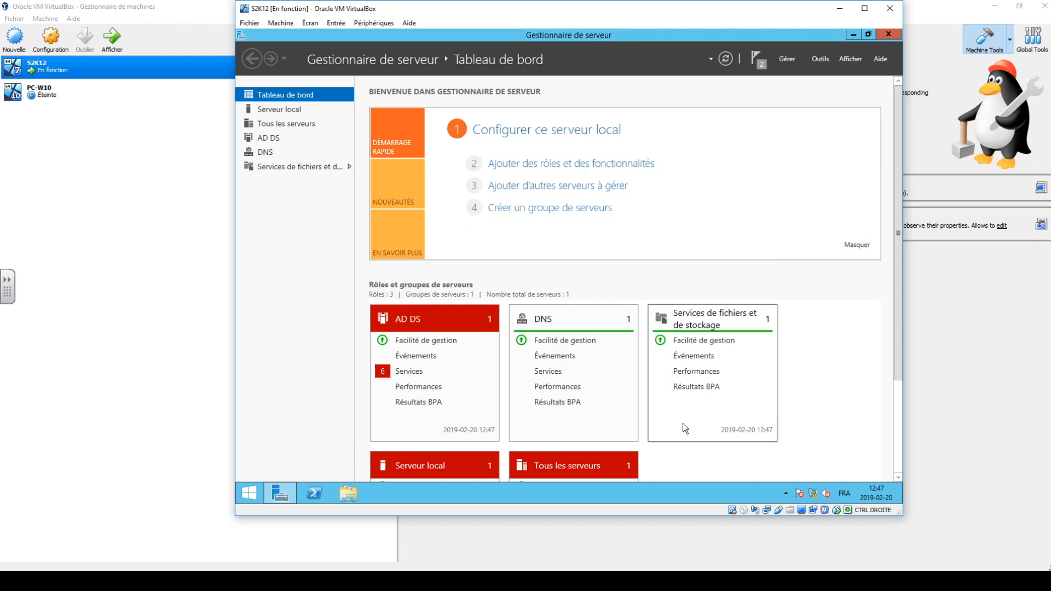
pyautogui.click(887, 35)
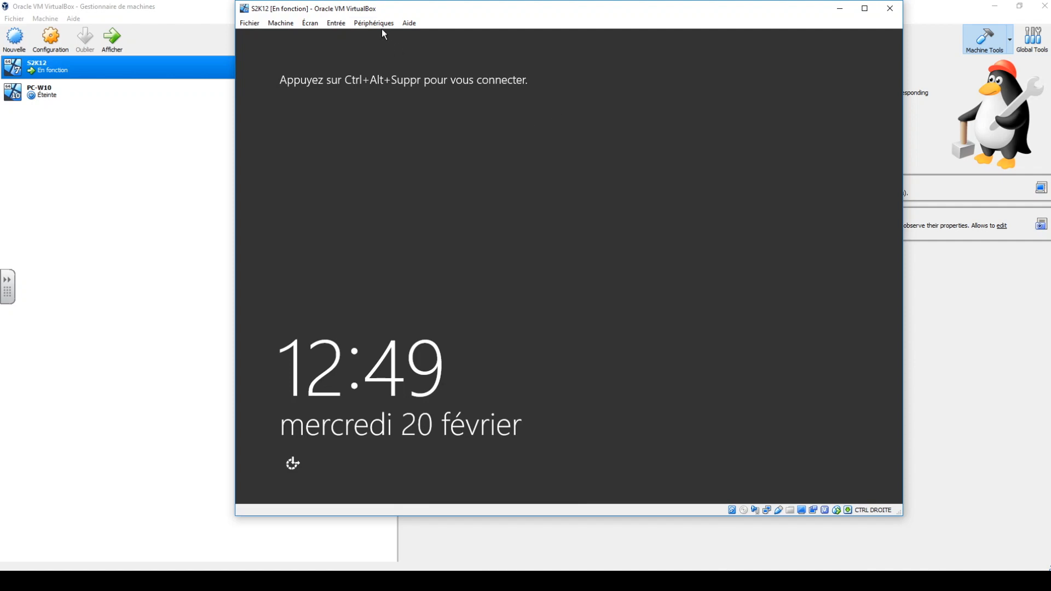
# Unlock the restarted server's sign-in screen and sign in to GABRIEL\Administrateur with the account password.
pyautogui.click(346, 25)
pyautogui.moveTo(351, 36)
pyautogui.click(528, 56)
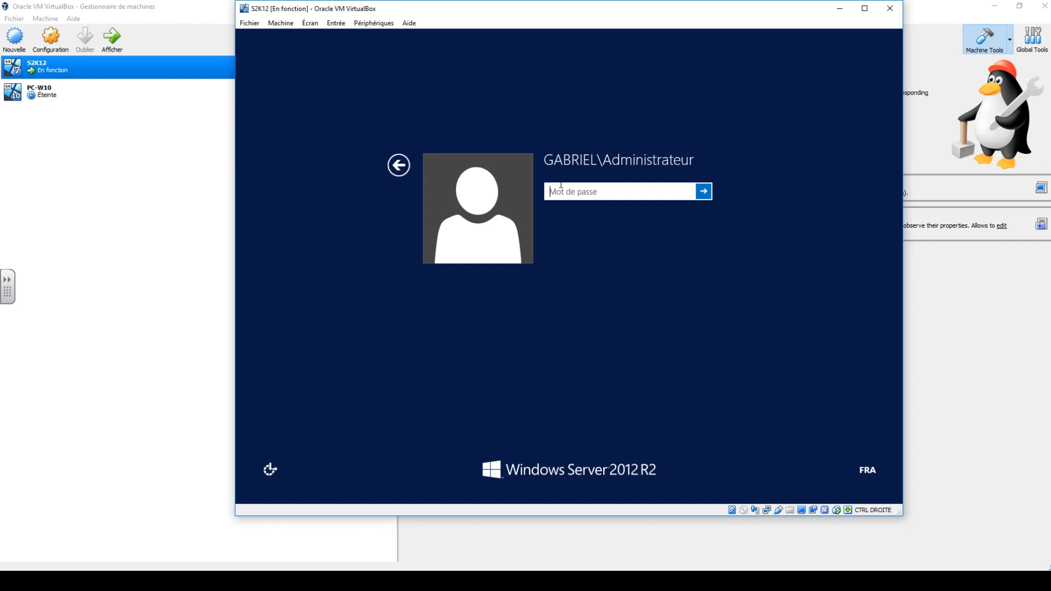
pyautogui.click(545, 159)
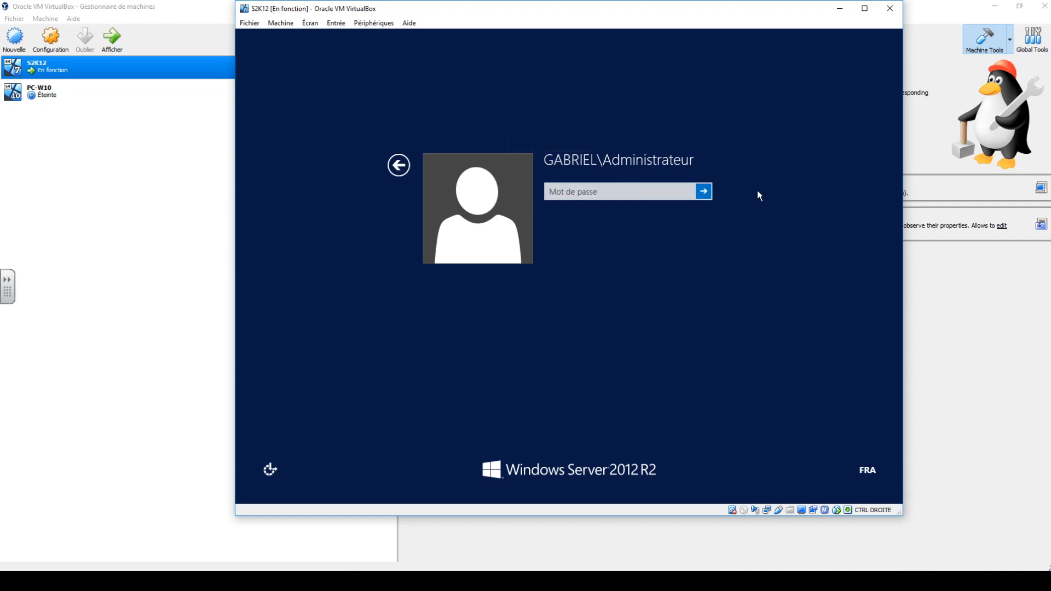
pyautogui.click(569, 195)
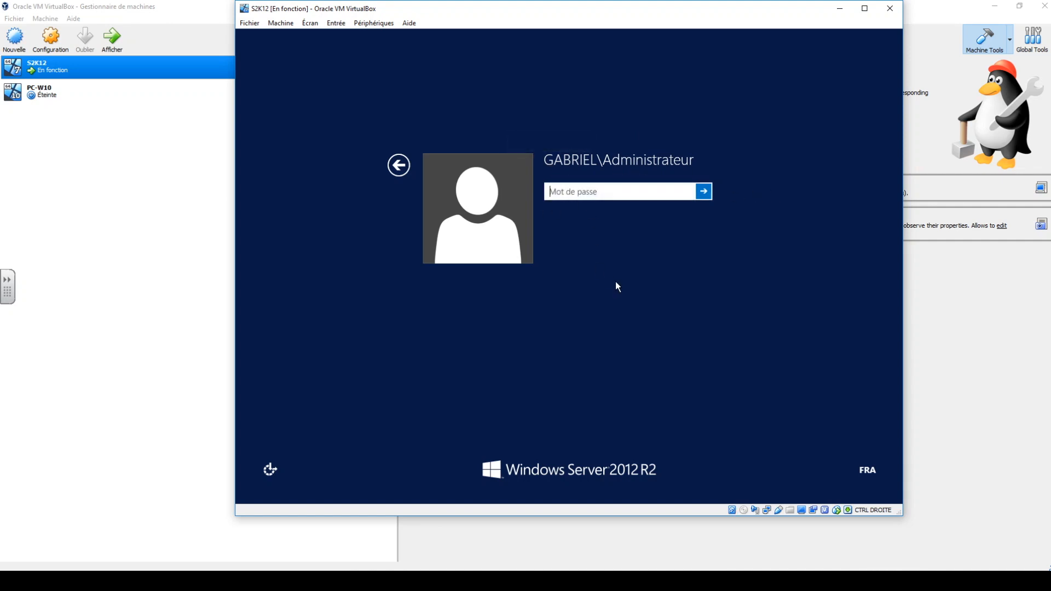
pyautogui.write('Pa$$w0rd')
pyautogui.press('Return')
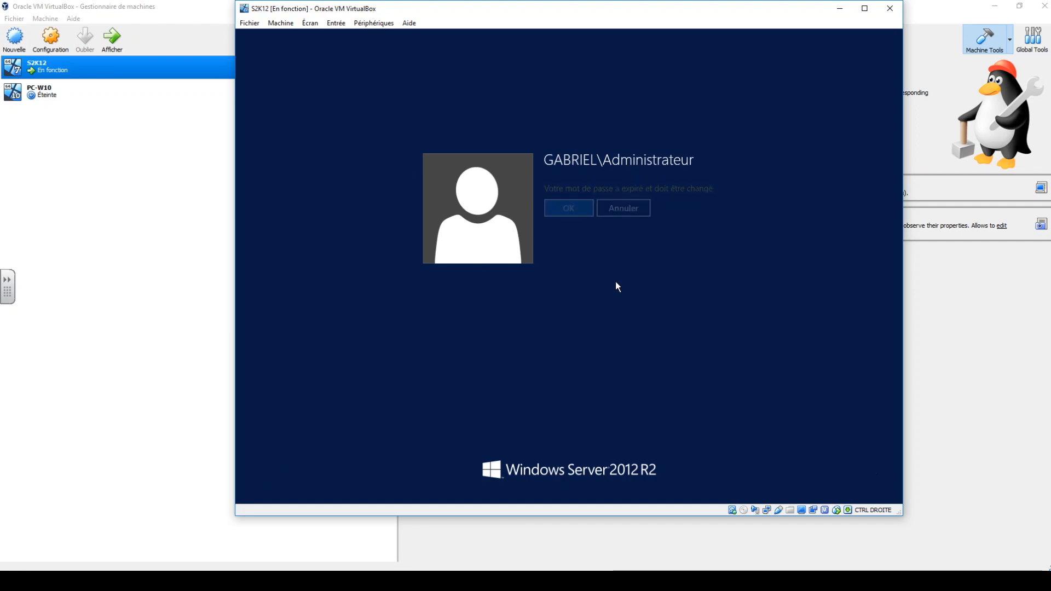
# Replace the expired GABRIEL\Administrateur password by entering and confirming a new account password, and continue signing in.
pyautogui.click(564, 213)
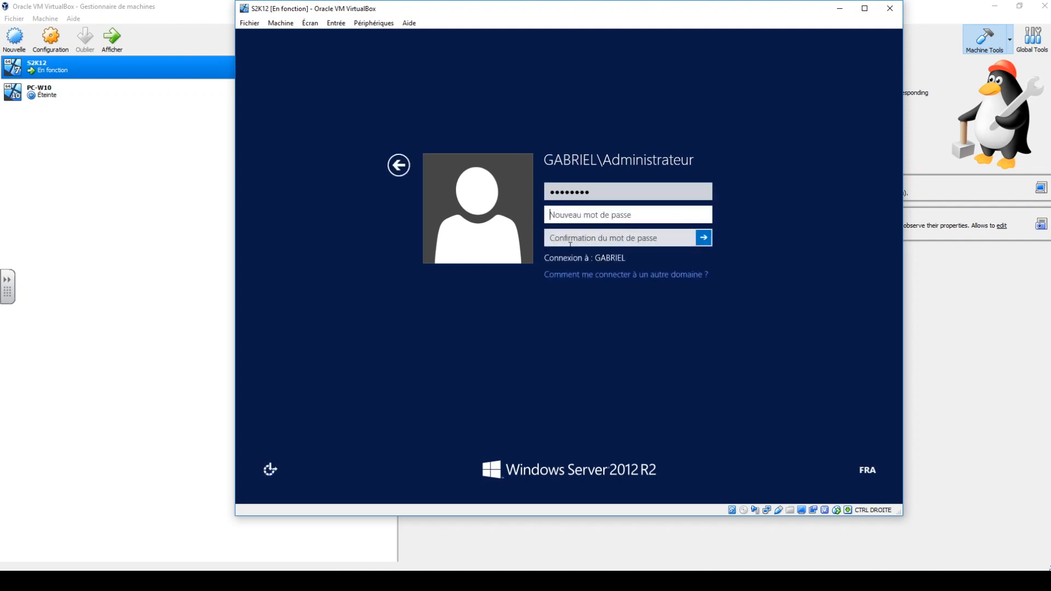
pyautogui.write('Pa$$w0rd!')
pyautogui.press('Tab')
pyautogui.write('Pa$$w0rd!')
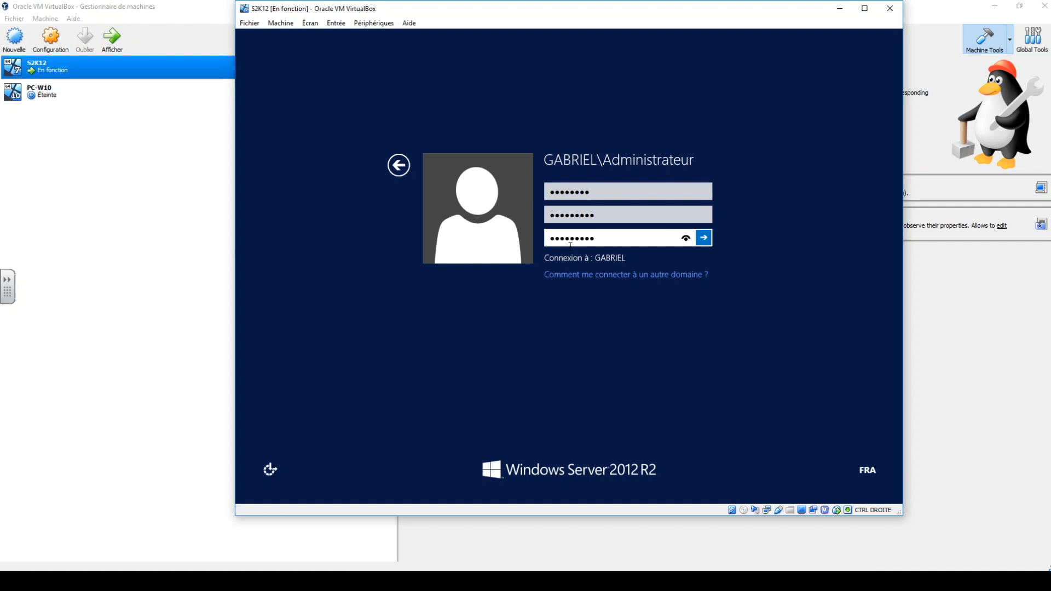
pyautogui.press('Return')
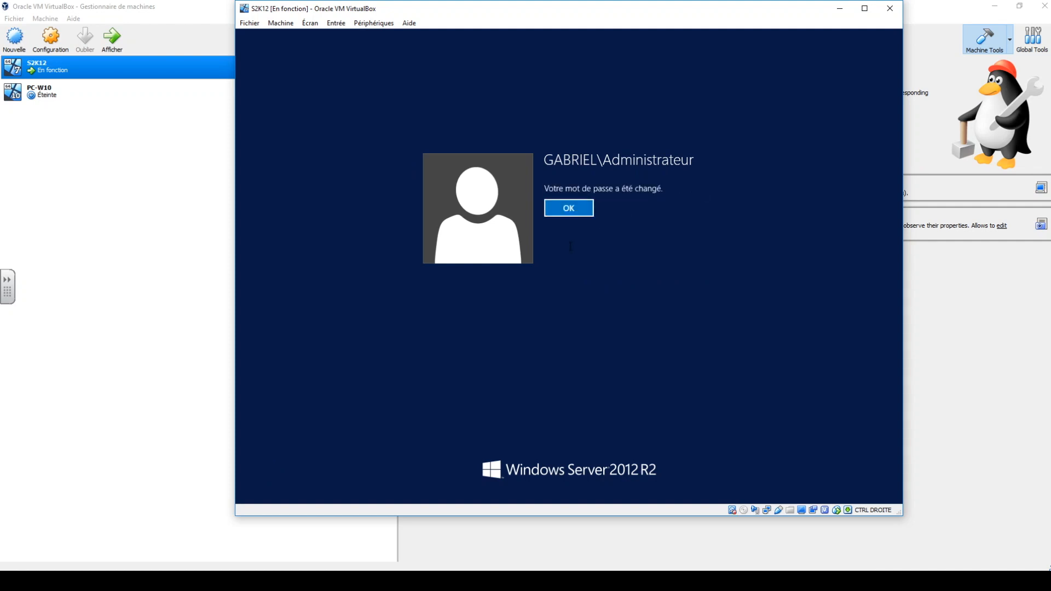
pyautogui.press('Return')
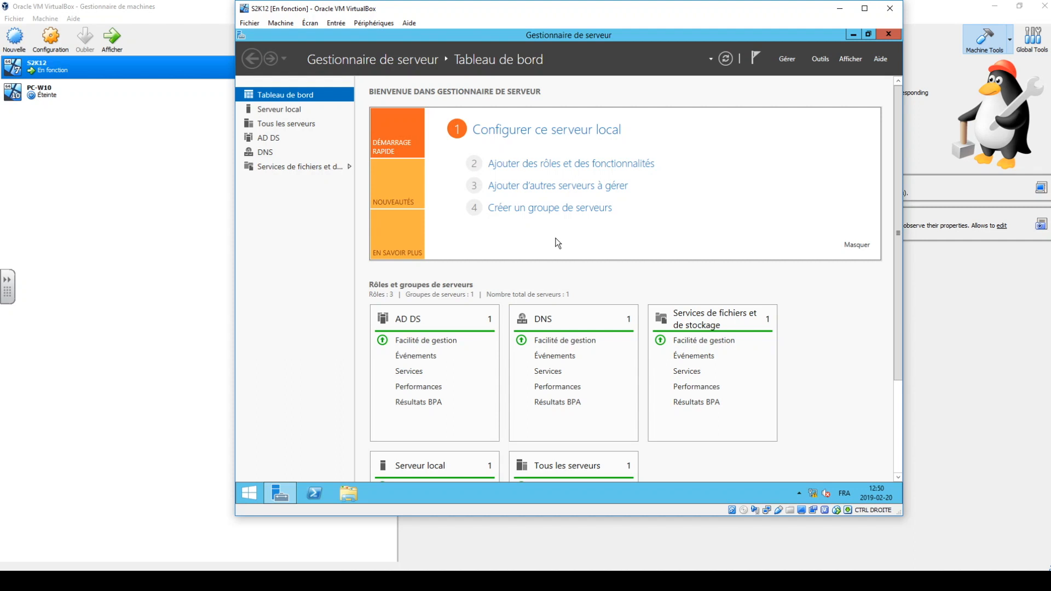
# Begin a role-based installation on DC1.gabriel.lan and select the Serveur DHCP role with its management tools.
pyautogui.click(586, 163)
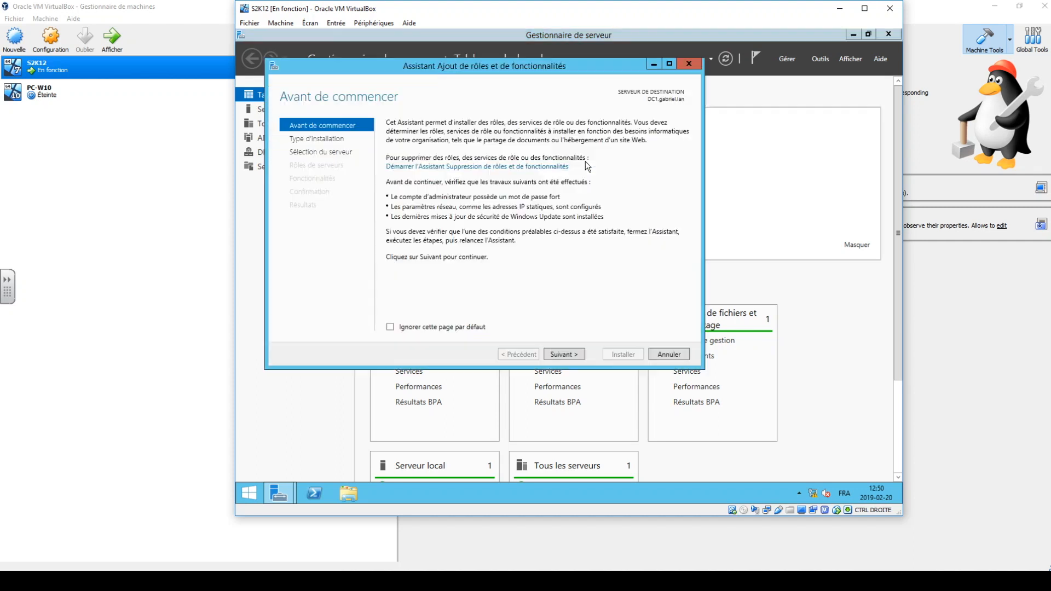
pyautogui.click(560, 354)
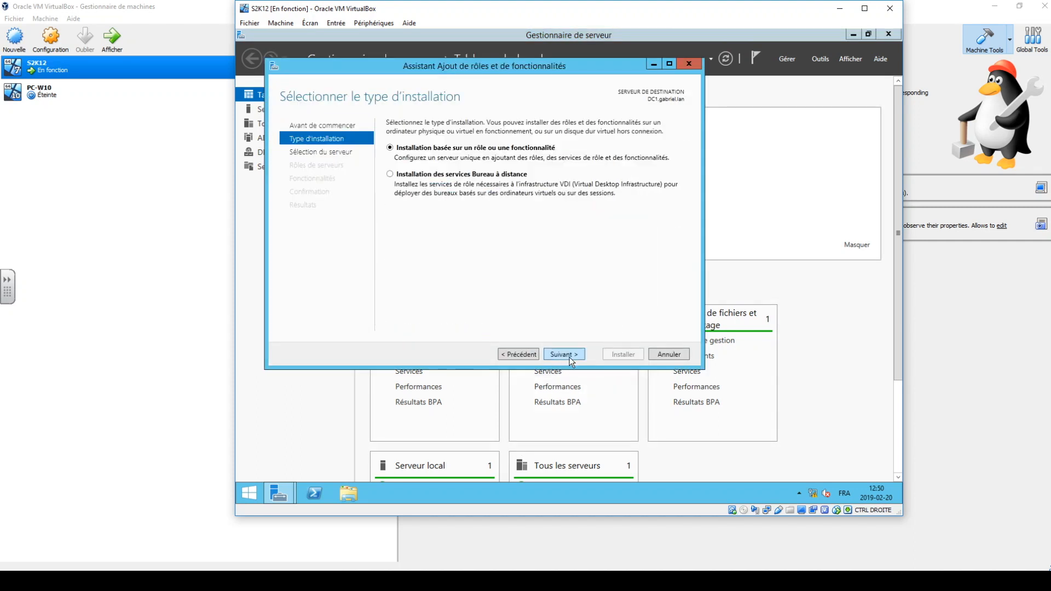
pyautogui.click(558, 355)
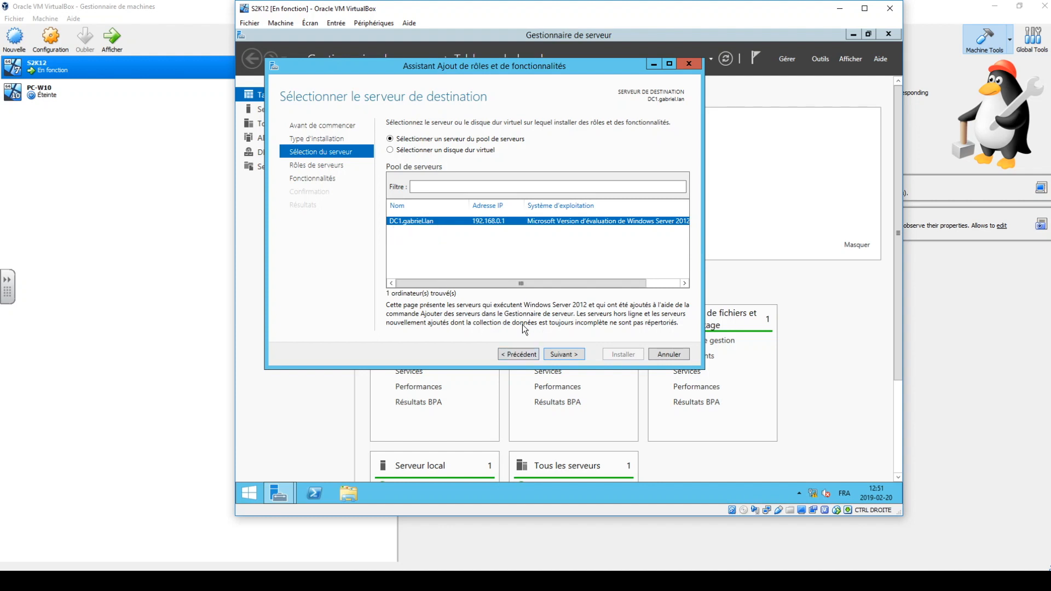
pyautogui.click(554, 354)
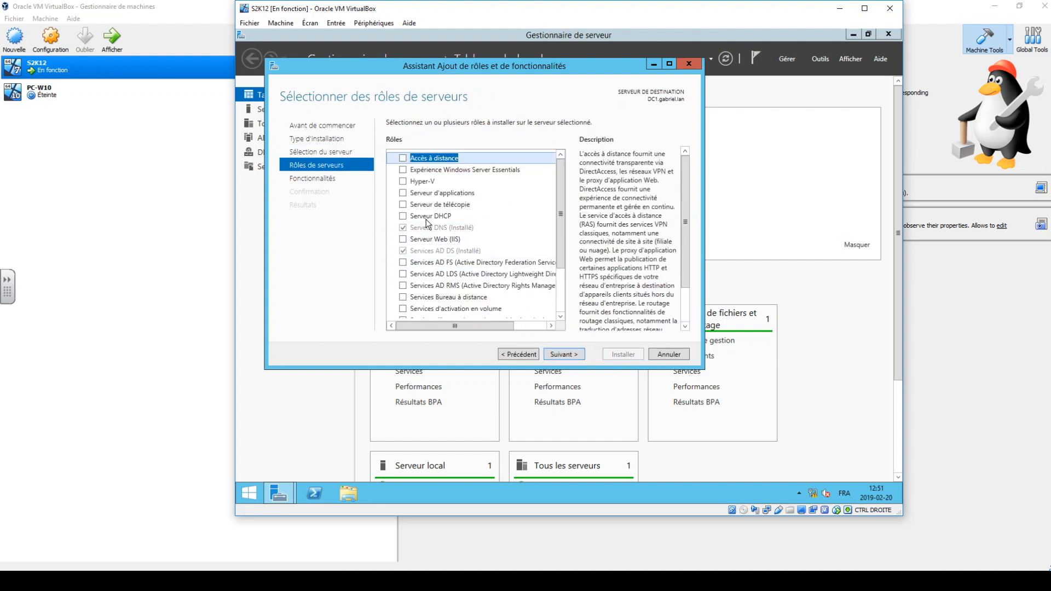
pyautogui.click(403, 215)
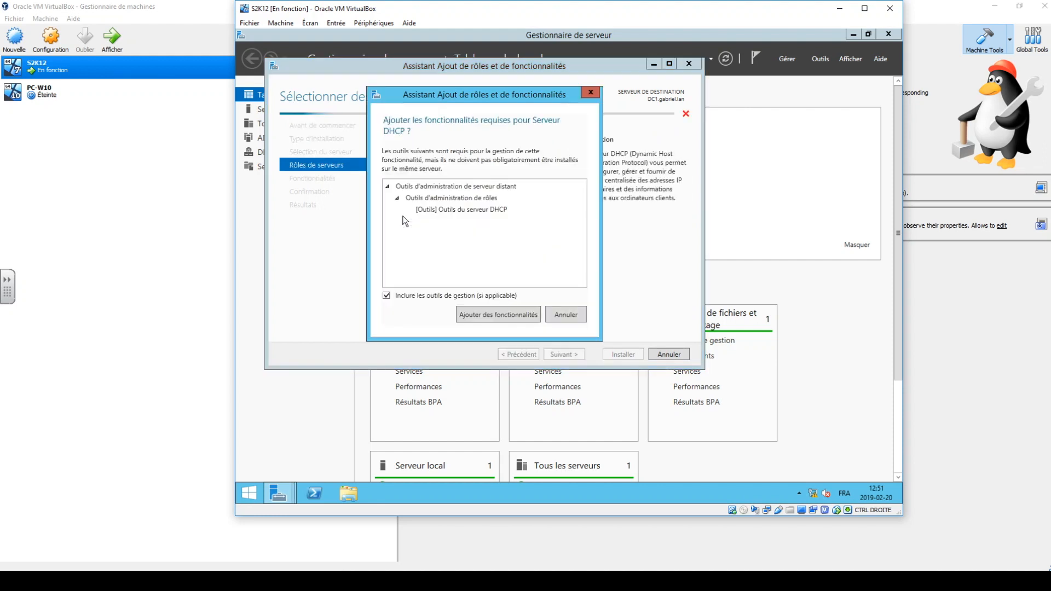
pyautogui.click(477, 317)
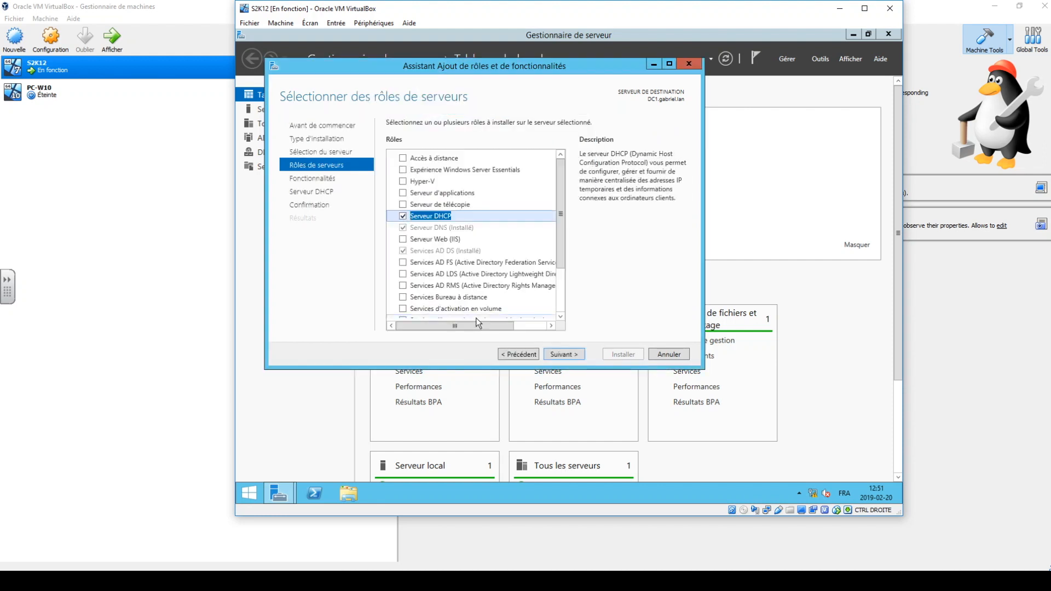
# Accept the default features, install the DHCP server role, and close the wizard once the installation finishes.
pyautogui.click(568, 355)
pyautogui.click(568, 355)
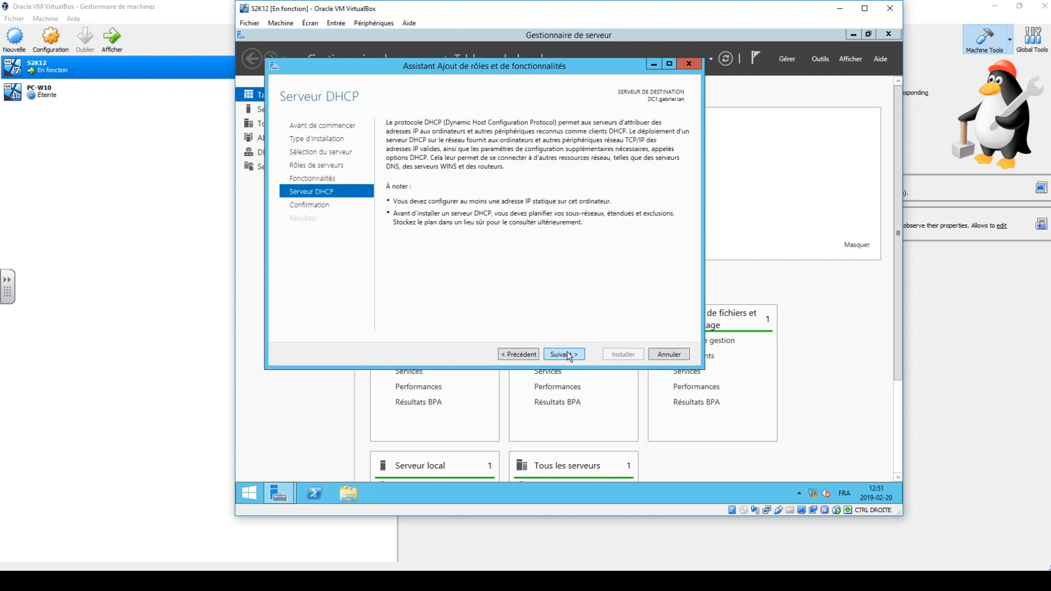
pyautogui.click(567, 354)
pyautogui.click(616, 352)
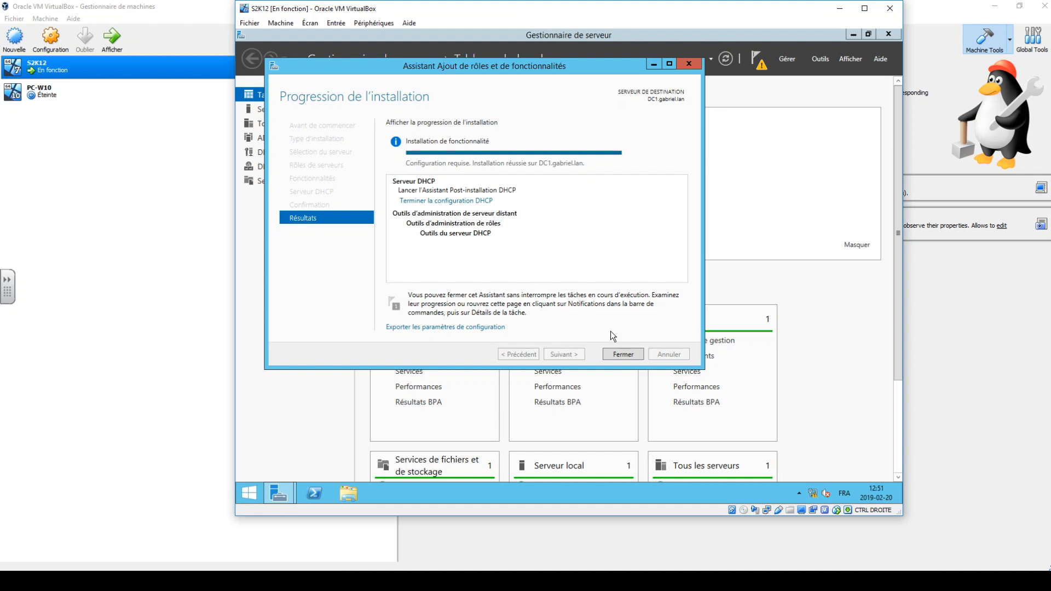
pyautogui.click(620, 353)
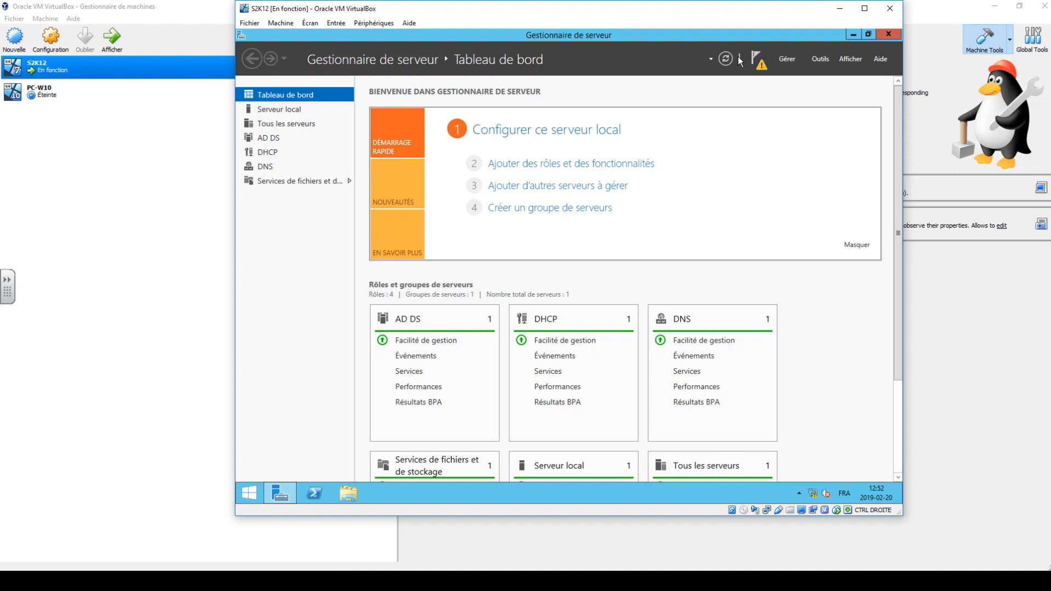
# Complete the DHCP post-installation configuration, authorizing the server in AD DS with the GABRIEL\Administrateur credentials.
pyautogui.click(760, 64)
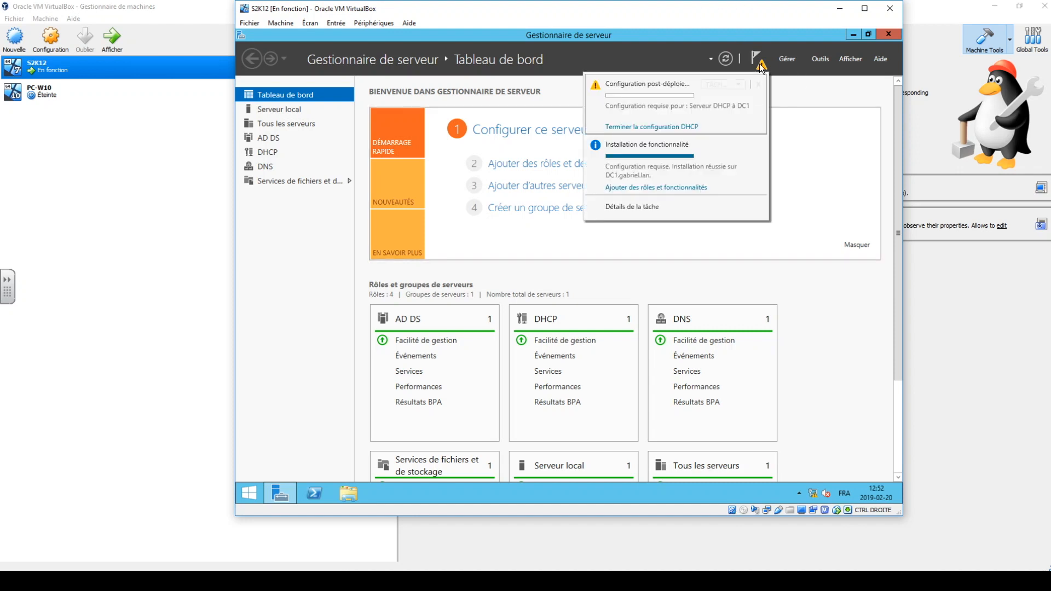
pyautogui.click(637, 127)
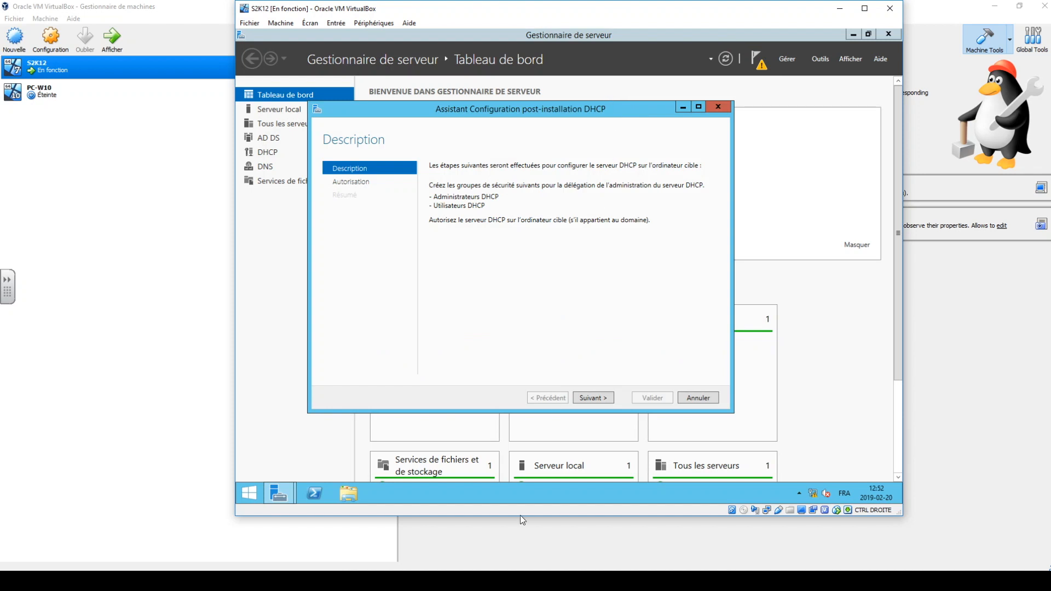
pyautogui.click(592, 399)
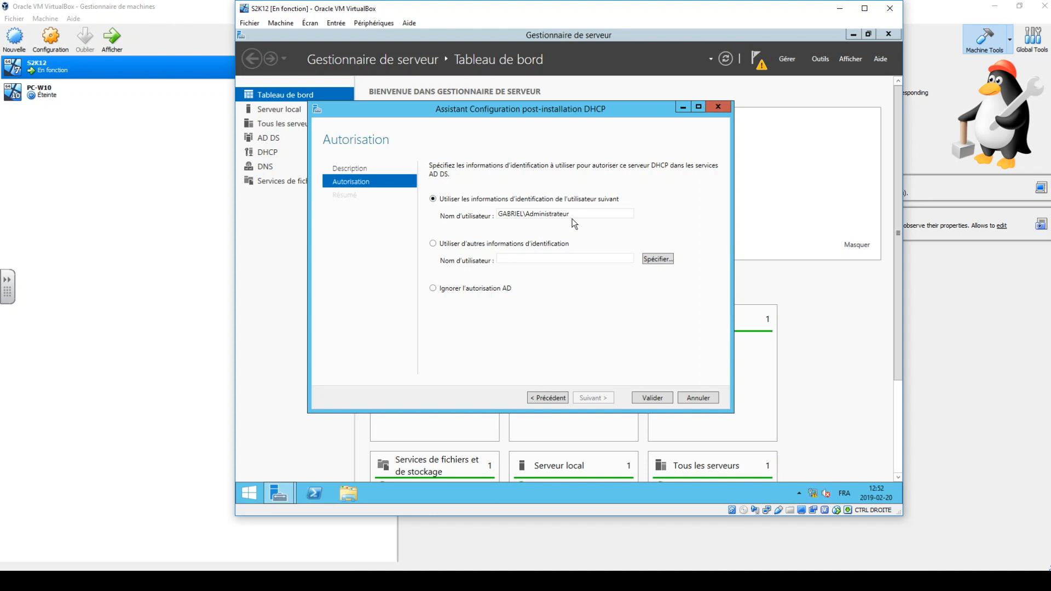
pyautogui.click(643, 399)
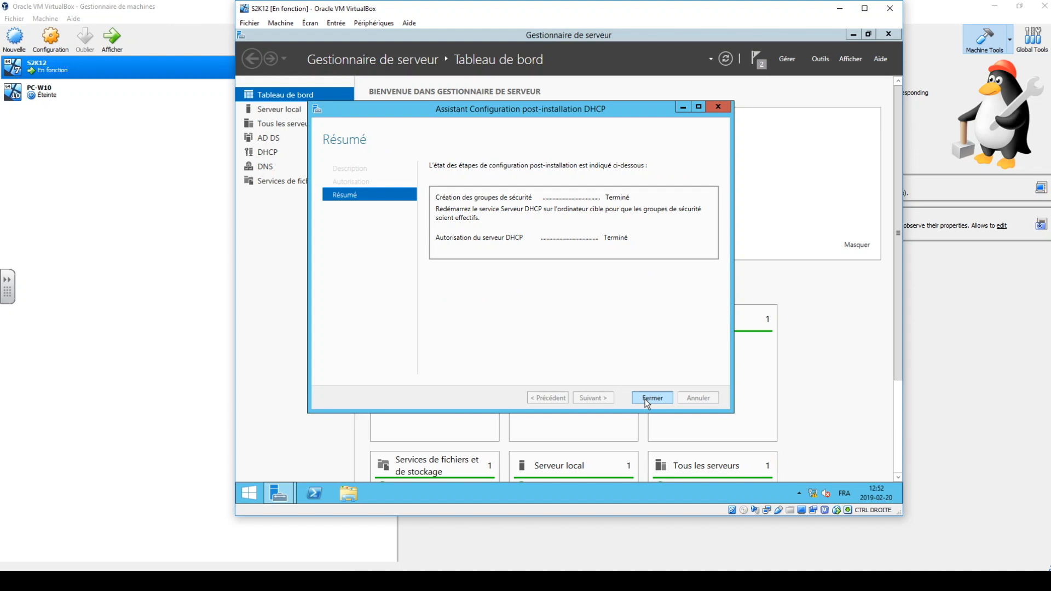
pyautogui.click(648, 398)
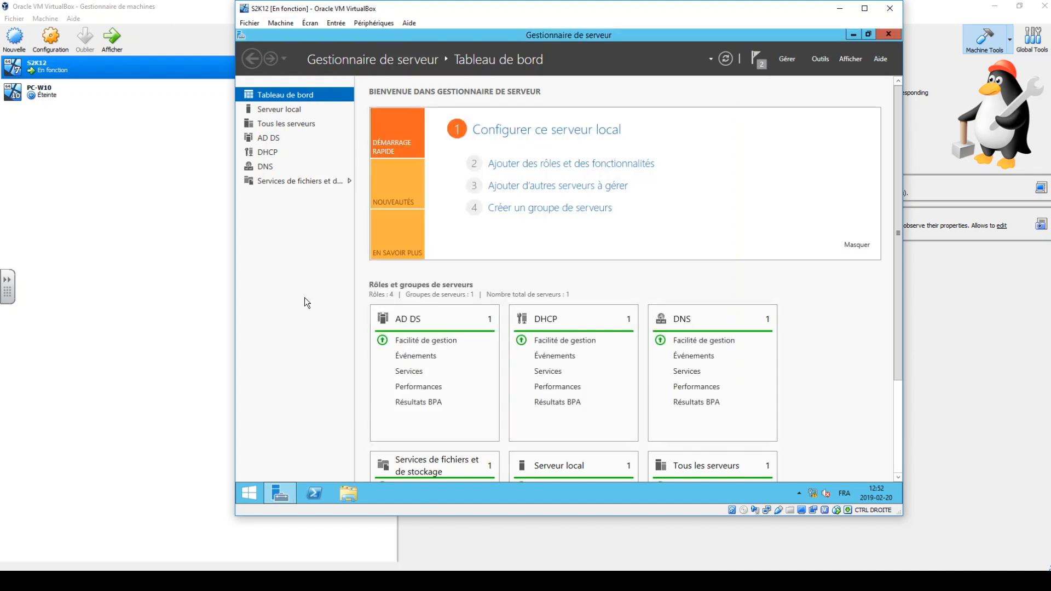
# Open the DHCP console maximized with a wider tree pane, and expand dc1.gabriel.lan down to the IPv4 contents.
pyautogui.click(815, 63)
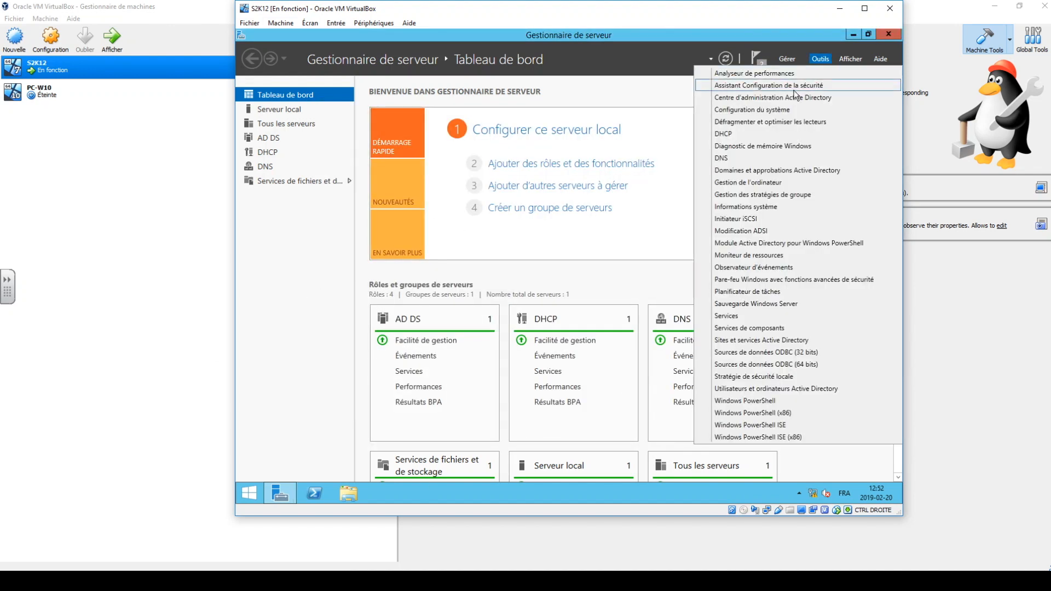
pyautogui.click(772, 135)
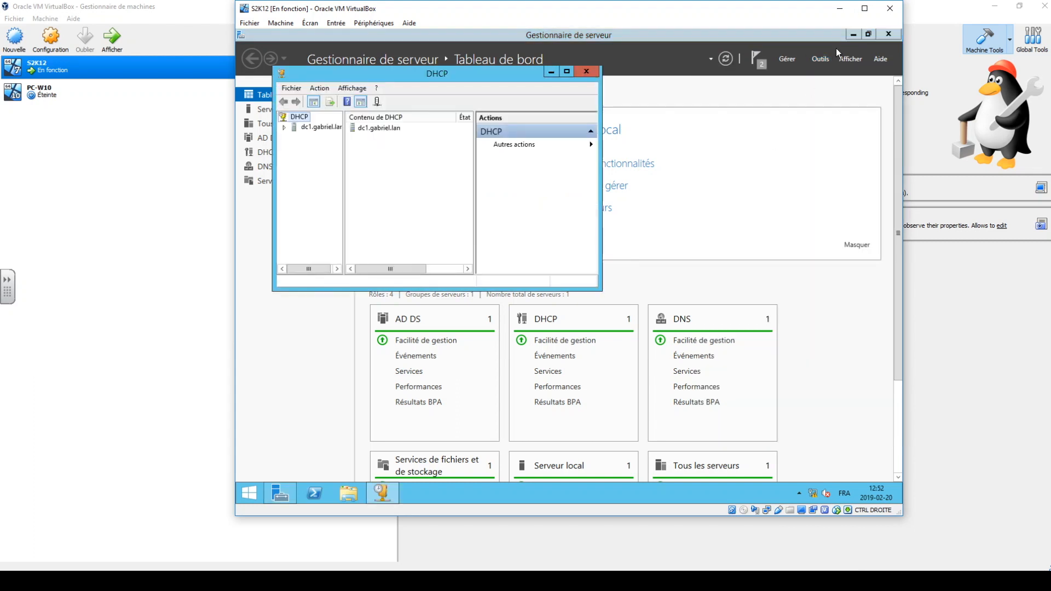
pyautogui.click(854, 34)
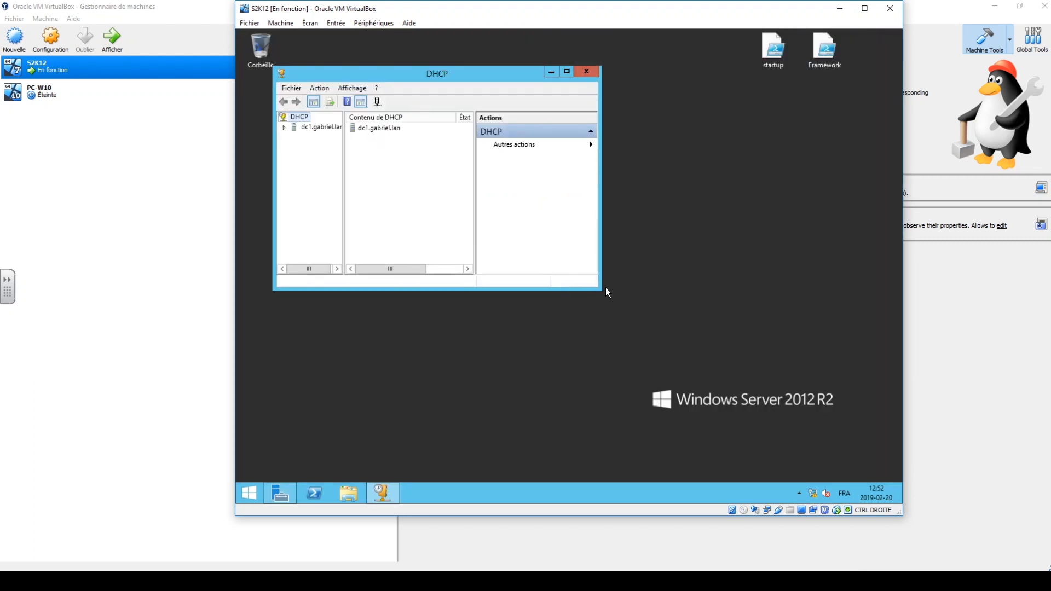
pyautogui.doubleClick(572, 72)
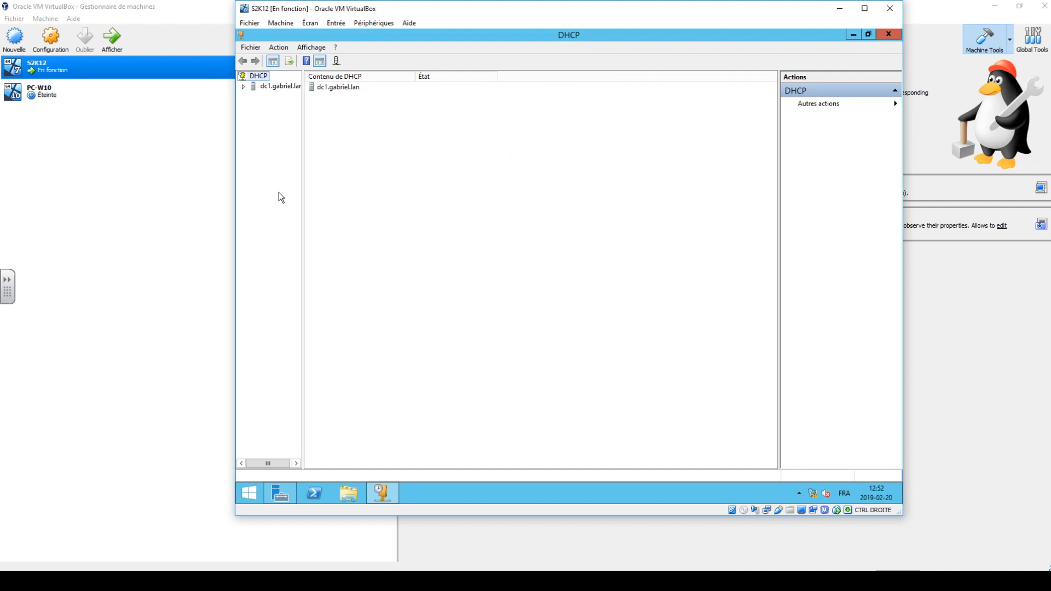
pyautogui.moveTo(303, 196); pyautogui.dragTo(372, 216)
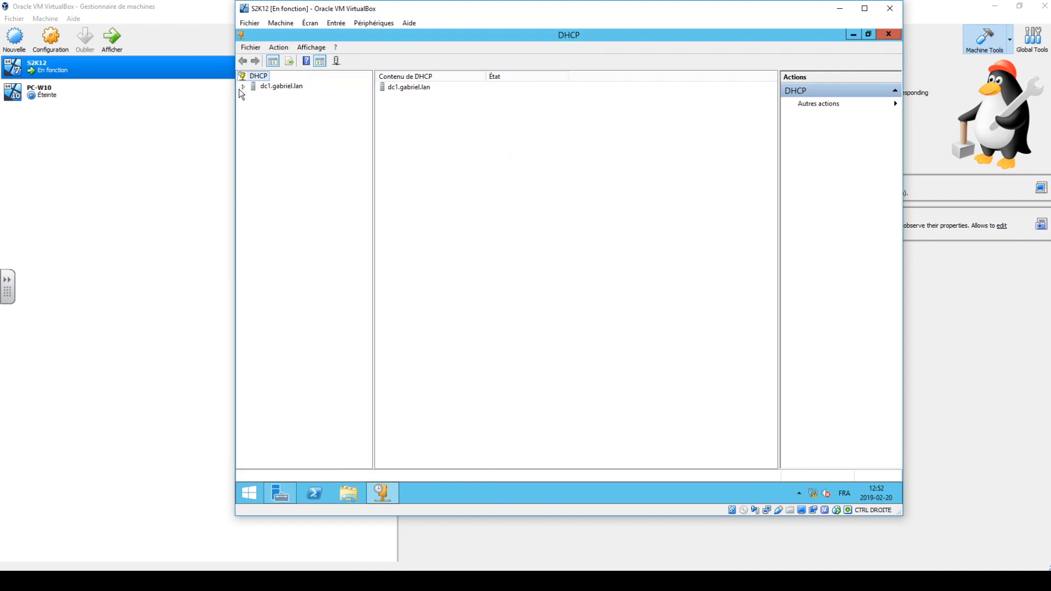
pyautogui.click(254, 96)
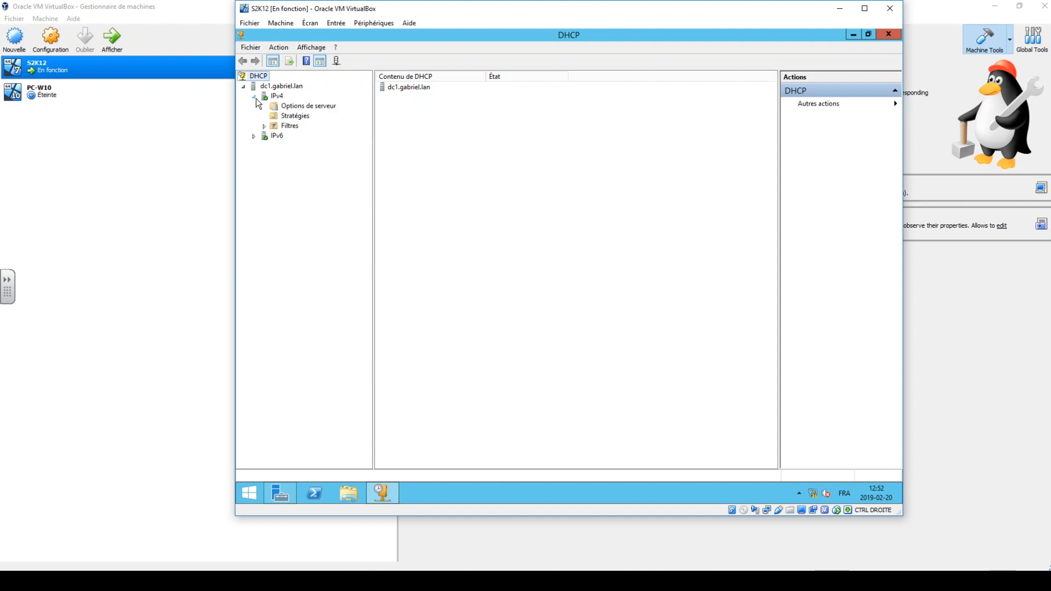
# Start a new IPv4 scope and name it étendue1.
pyautogui.click(268, 97)
pyautogui.rightClick(267, 97)
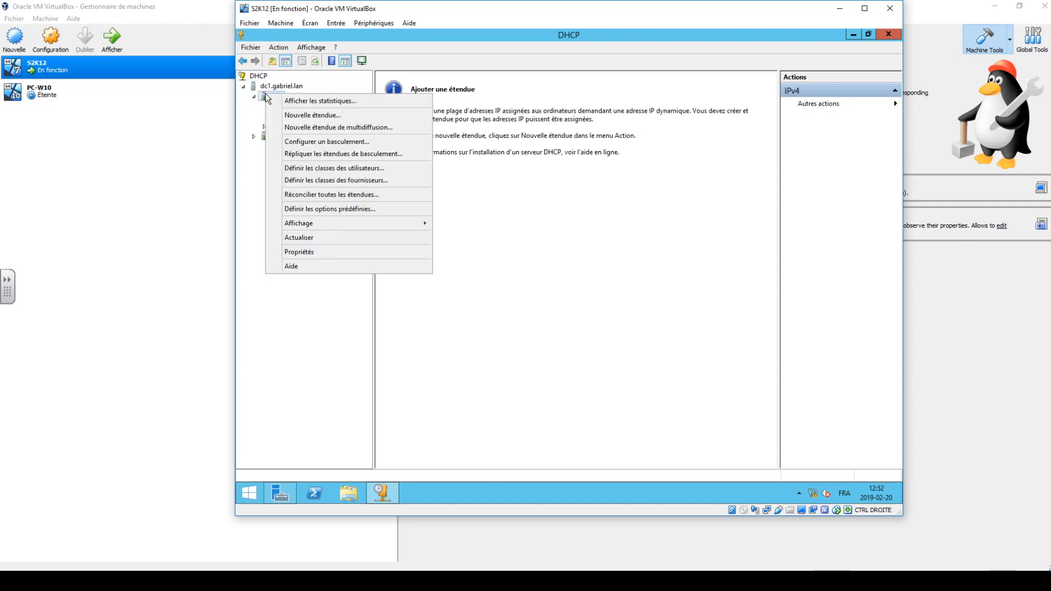
pyautogui.click(302, 115)
pyautogui.click(644, 363)
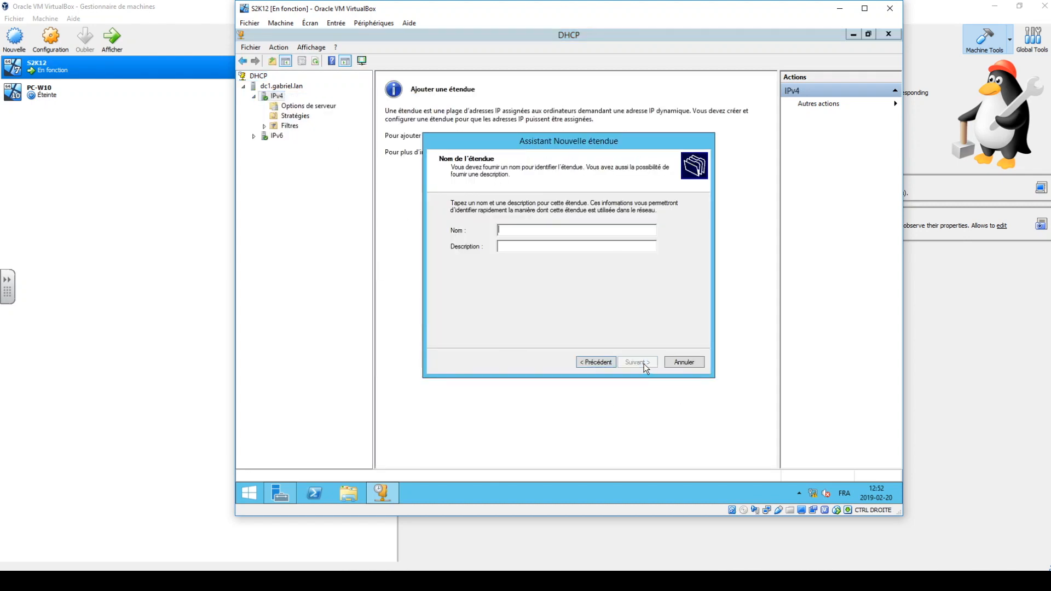
pyautogui.write('étendue1')
pyautogui.click(640, 363)
# Set the scope's address range from 192.168.0.25 to 192.168.0.50 with the 24-bit mask 255.255.255.0.
pyautogui.write('192.168.0')
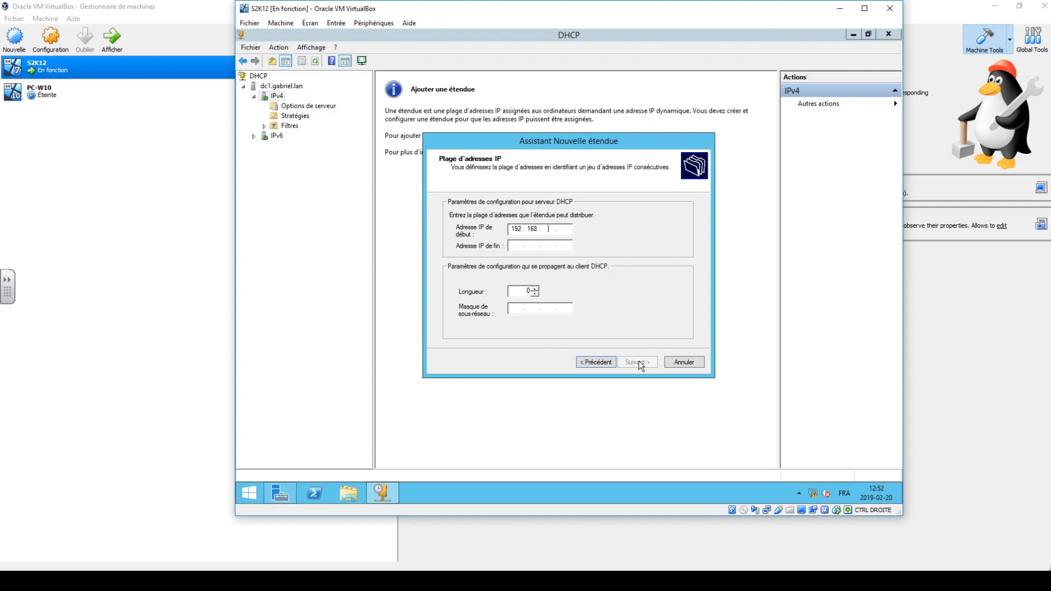
pyautogui.write('.25')
pyautogui.press('Tab')
pyautogui.write('192 . 168 . 0 . 50')
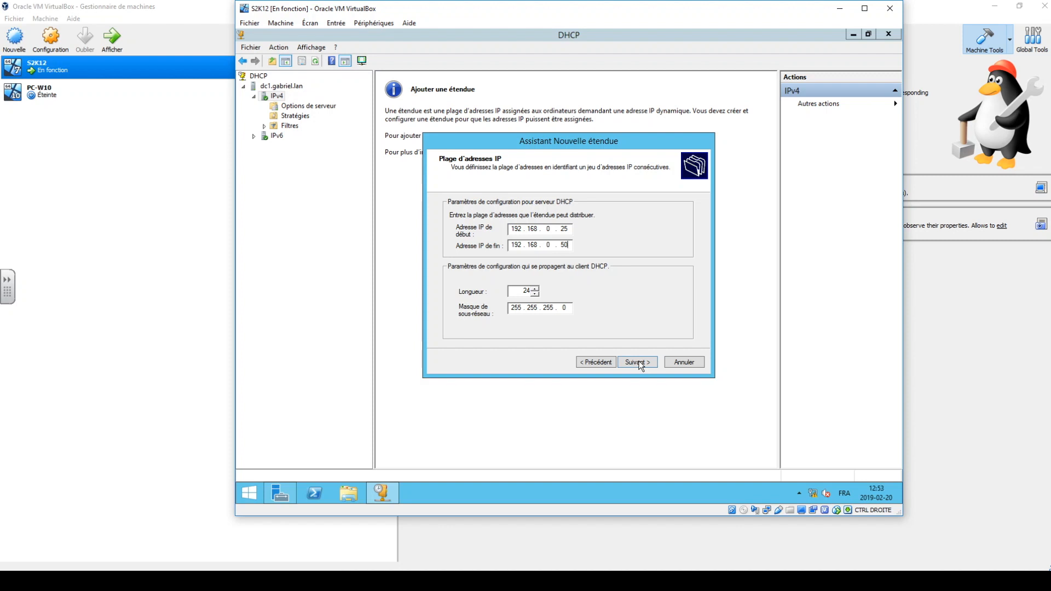
pyautogui.click(638, 362)
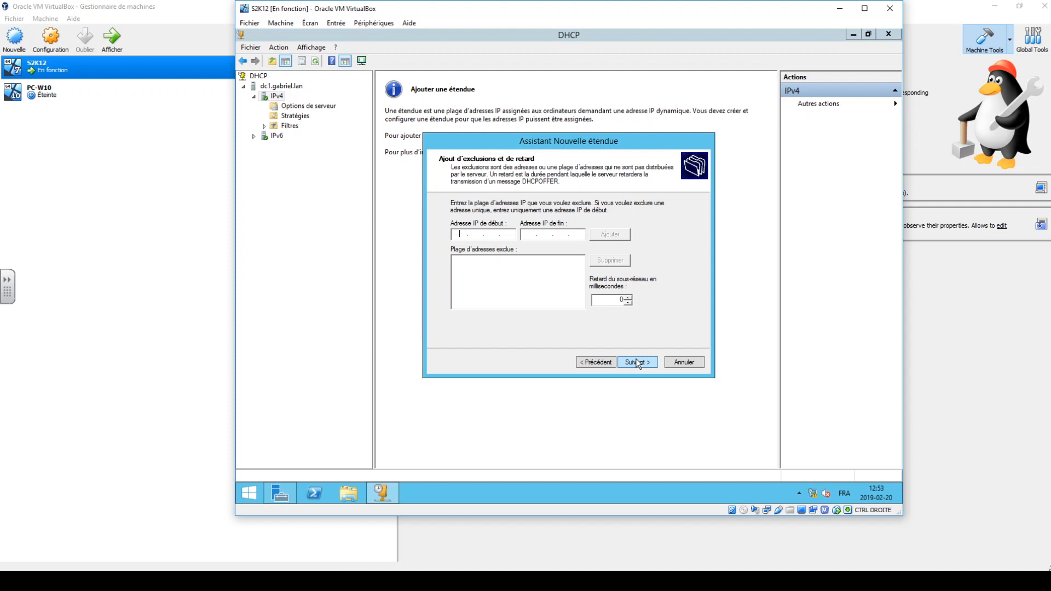
# Skip the exclusions, use a lease duration of 1 day, and choose to configure the scope's DHCP options now.
pyautogui.click(638, 362)
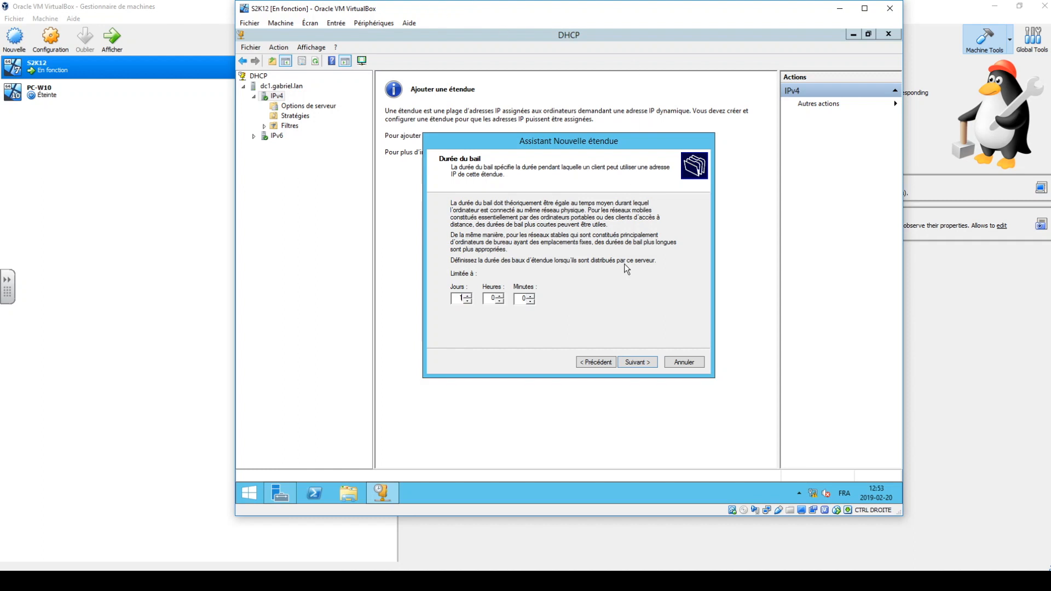
pyautogui.click(629, 361)
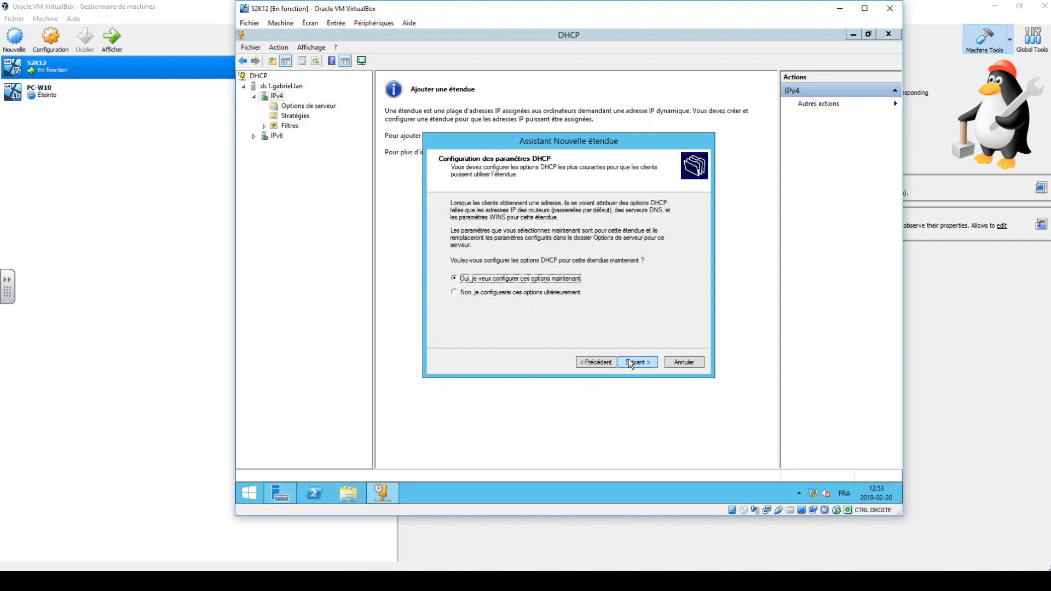
pyautogui.click(628, 359)
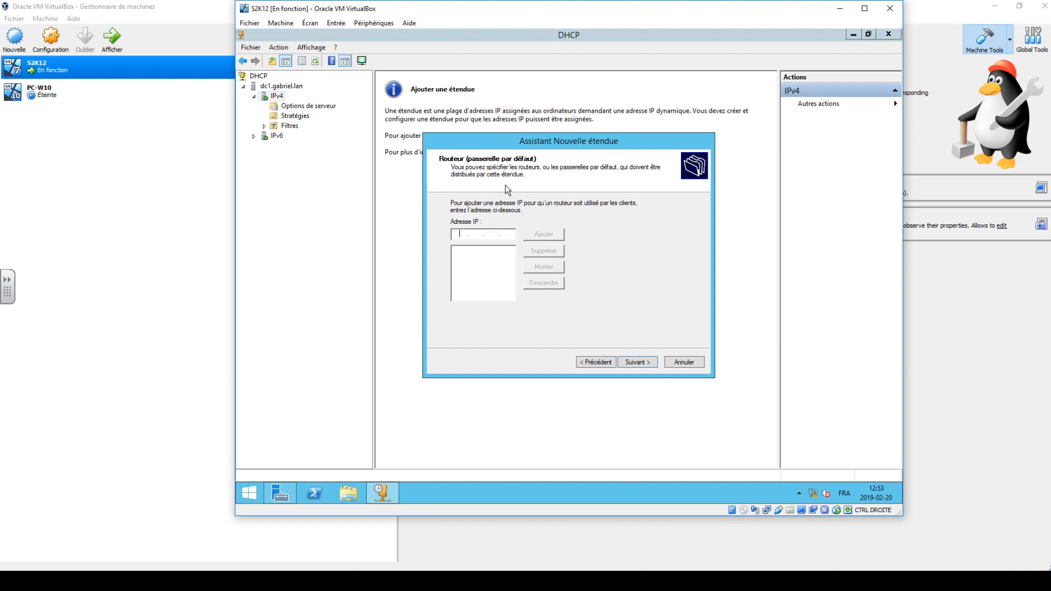
# Add 192.168.0.1 as the scope's router (default gateway).
pyautogui.write('192 . ')
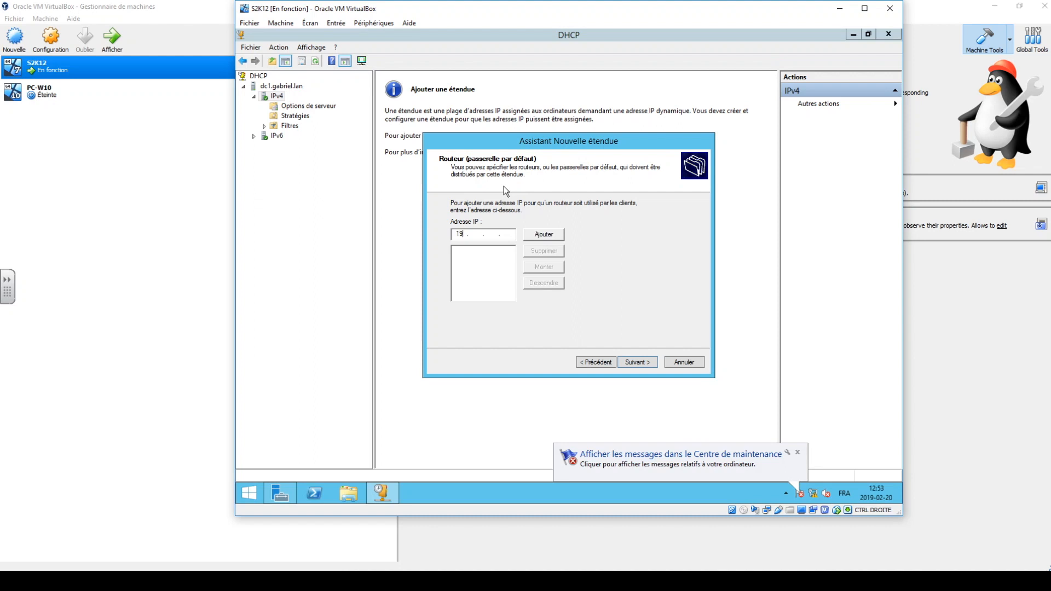
pyautogui.write('168 . 0 . 1')
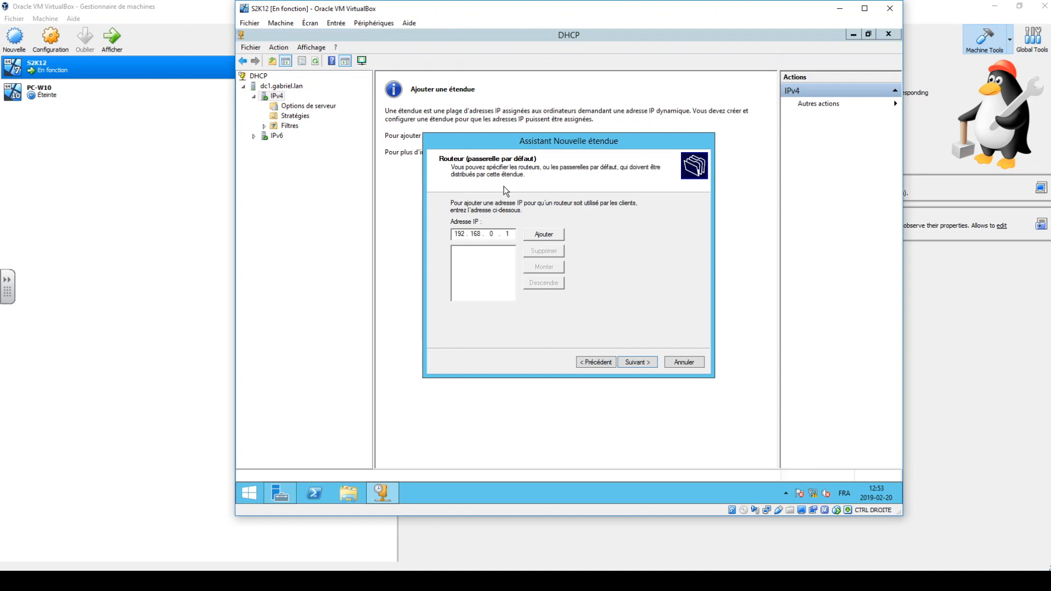
pyautogui.click(552, 234)
pyautogui.click(646, 361)
# Keep gabriel.lan as the scope's parent domain with DNS server 192.168.0.1, and specify no WINS server.
pyautogui.click(556, 224)
pyautogui.moveTo(556, 225); pyautogui.dragTo(493, 225)
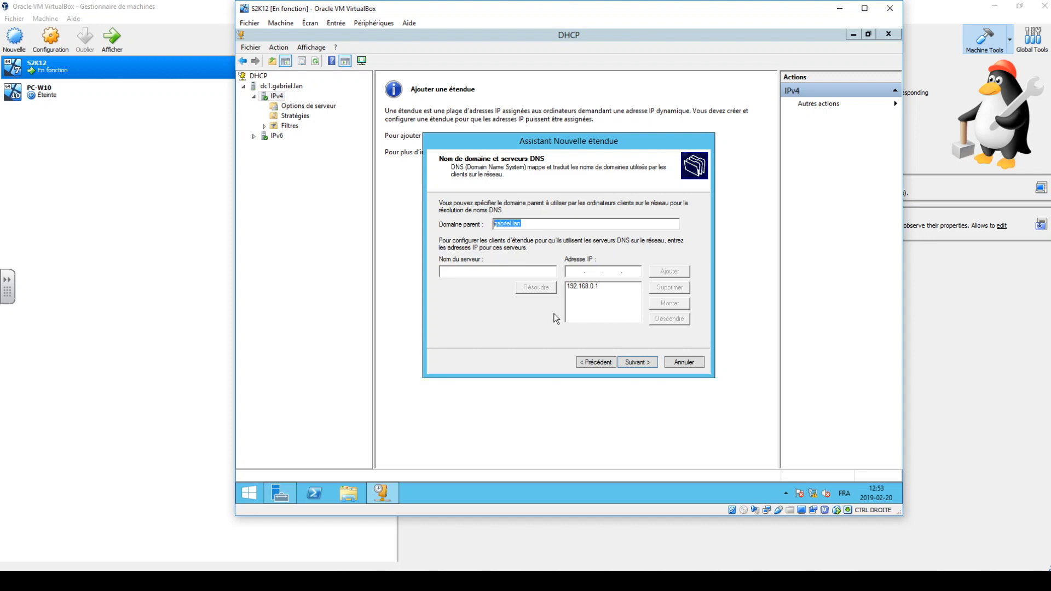
pyautogui.click(628, 363)
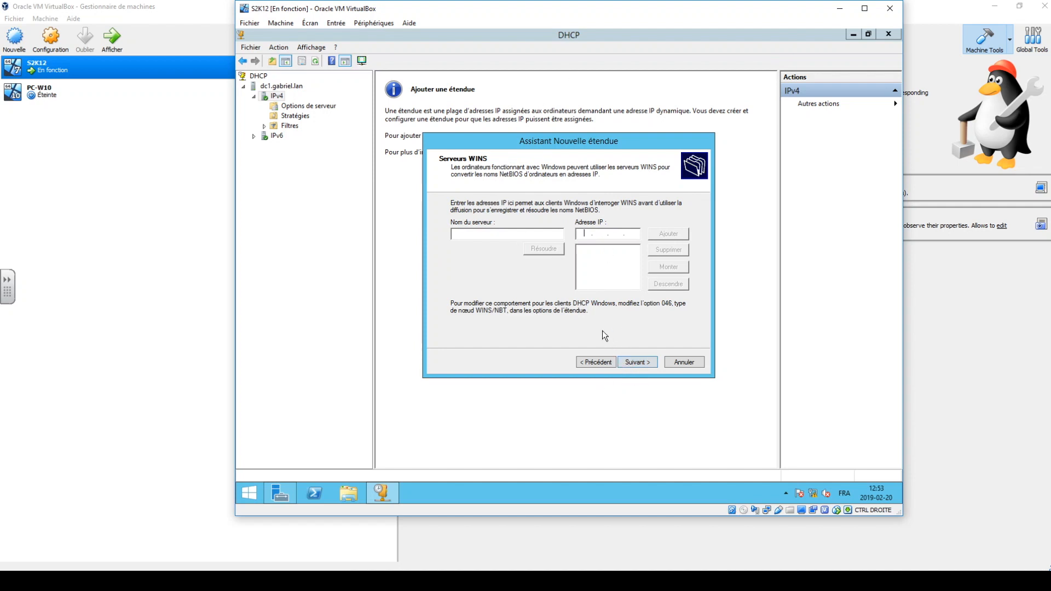
pyautogui.click(632, 365)
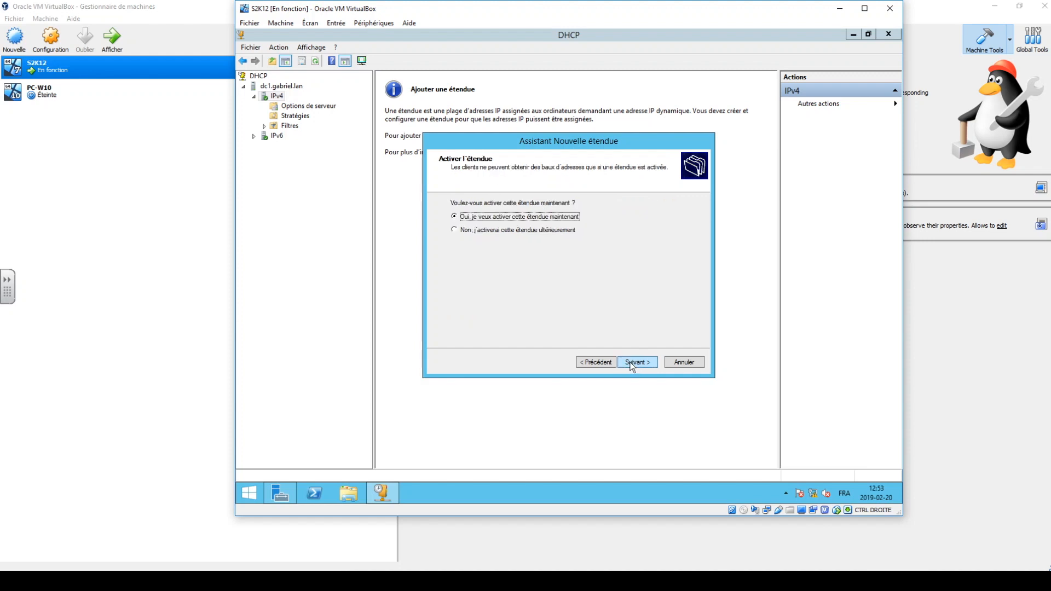
# Choose to activate the scope now, finish the new scope wizard, and close the DHCP console.
pyautogui.click(637, 363)
pyautogui.click(637, 364)
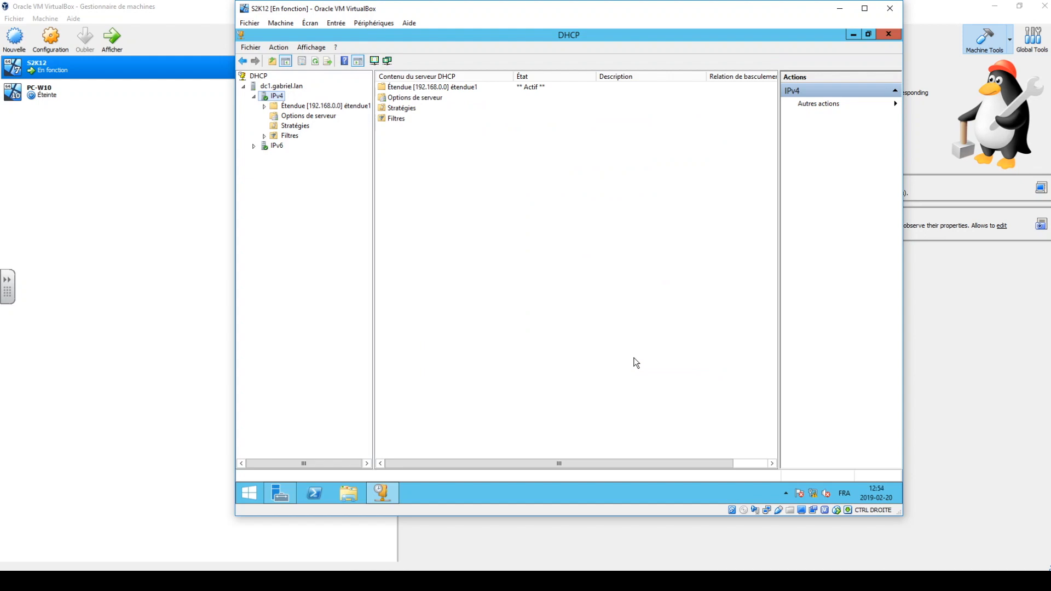
pyautogui.click(891, 36)
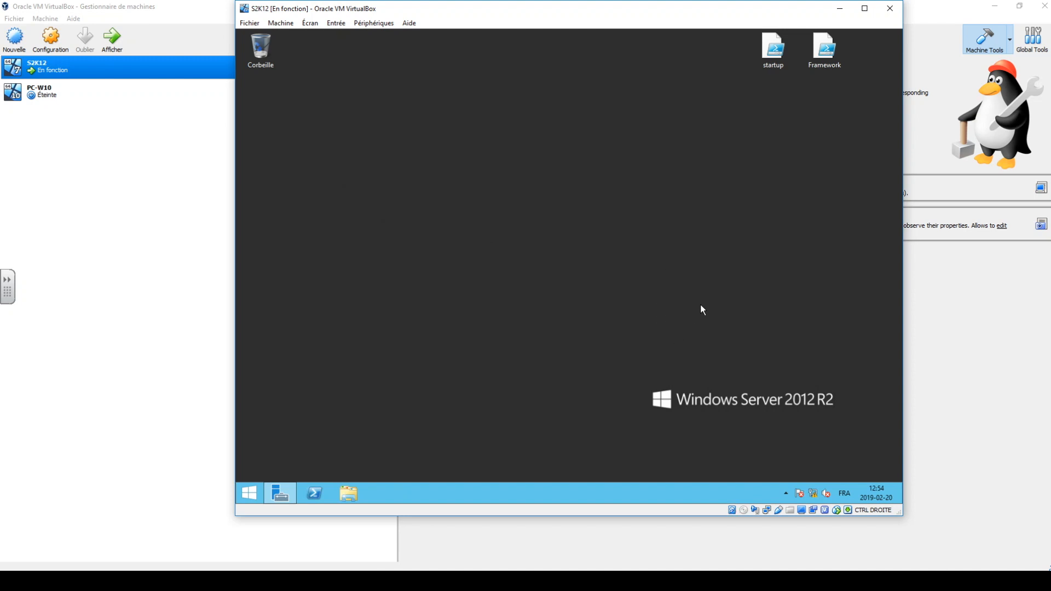
# Minimize the S2K12 machine and start the PC-W10 virtual machine, dismissing its keyboard and mouse notices.
pyautogui.click(838, 9)
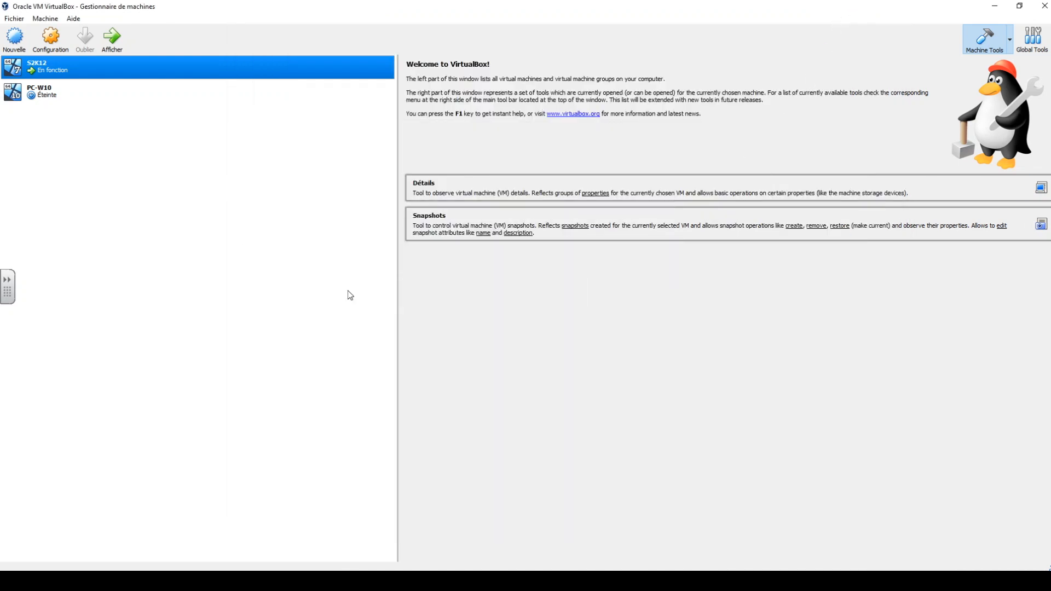
pyautogui.click(71, 100)
pyautogui.click(114, 40)
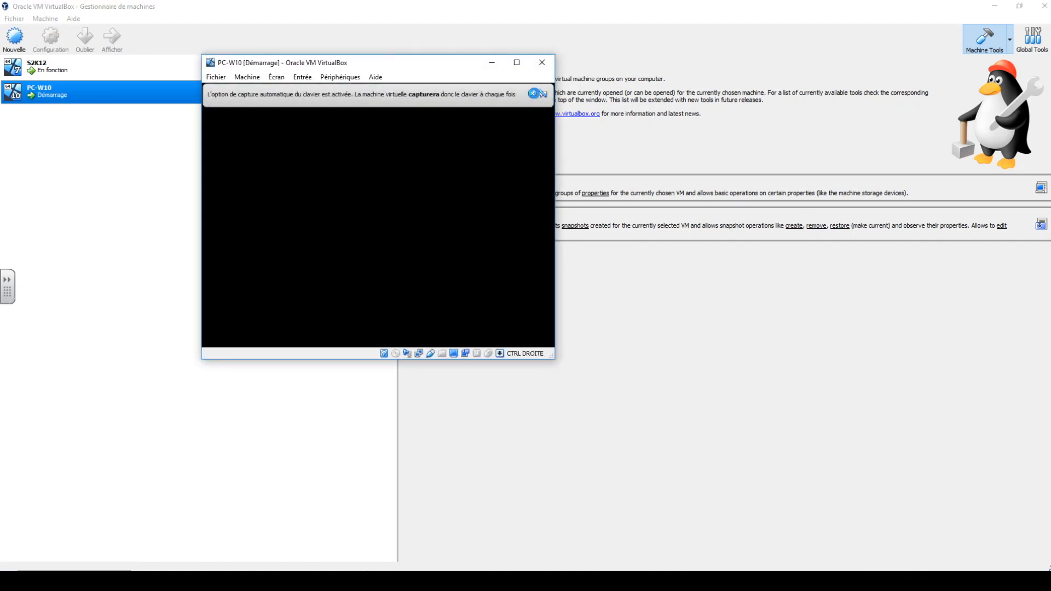
pyautogui.click(534, 94)
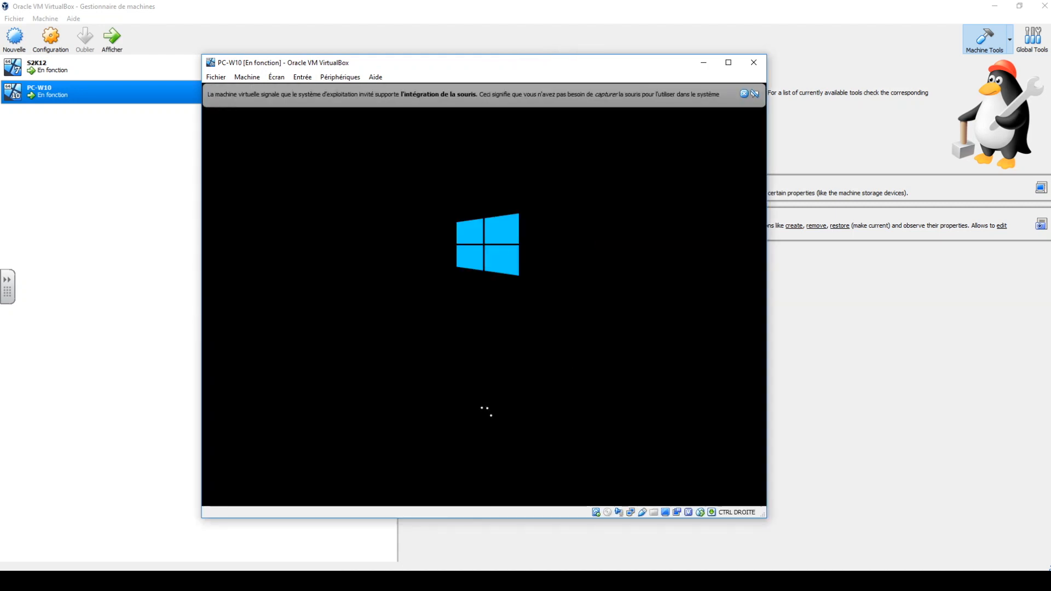
pyautogui.click(744, 93)
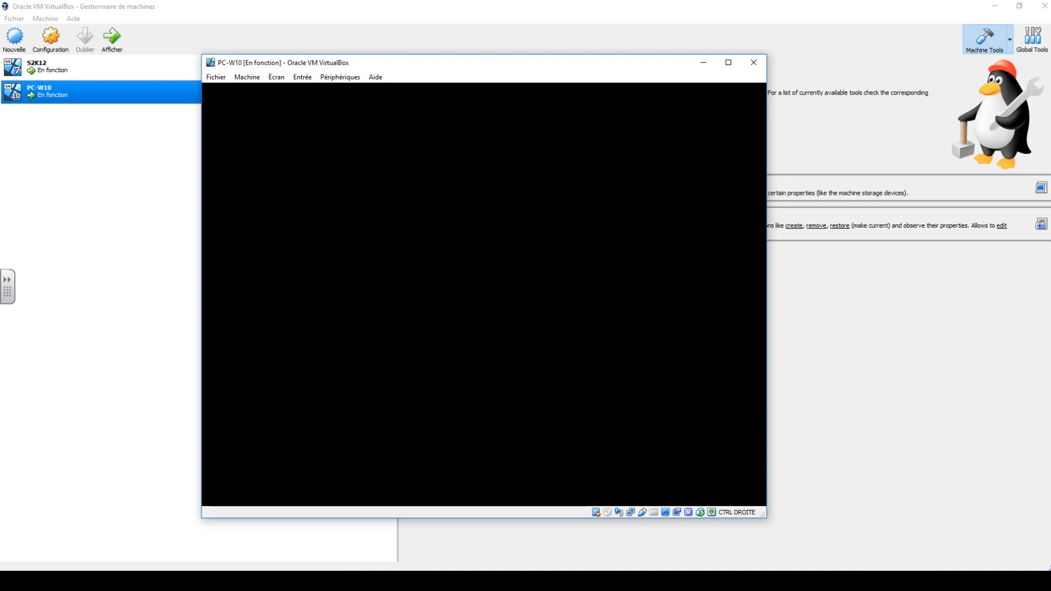
# Sign in to PC-W10 with the account password and make the PC discoverable on the gabriel.lan network.
pyautogui.press('Return')
pyautogui.write('****')
pyautogui.press('Return')
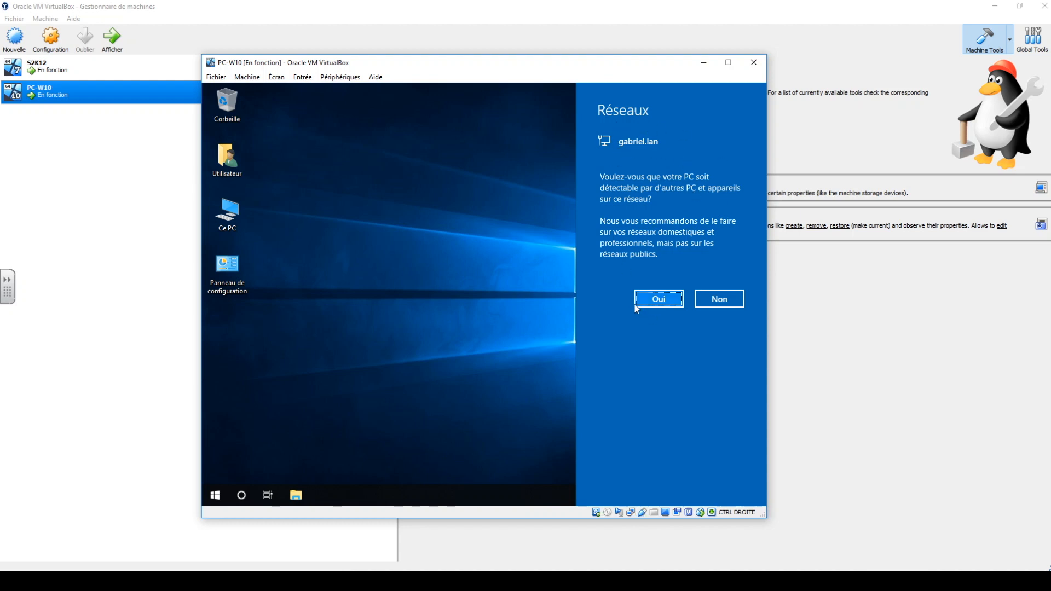
pyautogui.click(654, 308)
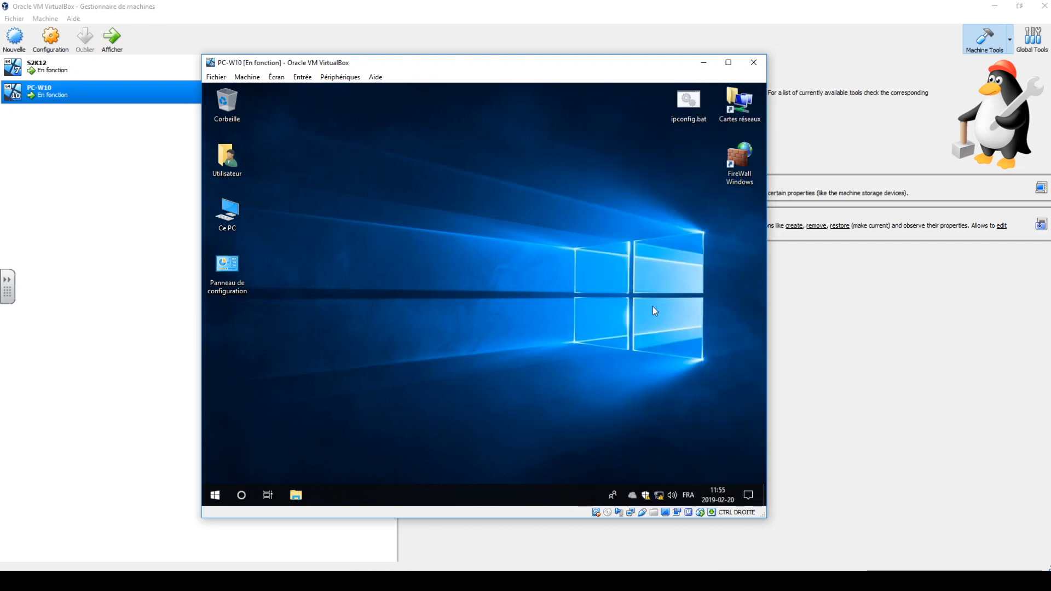
# In the Windows 10 system properties, rename the computer to PC1 and make it a member of the gabriel.lan domain.
pyautogui.rightClick(645, 496)
pyautogui.click(456, 388)
pyautogui.rightClick(220, 218)
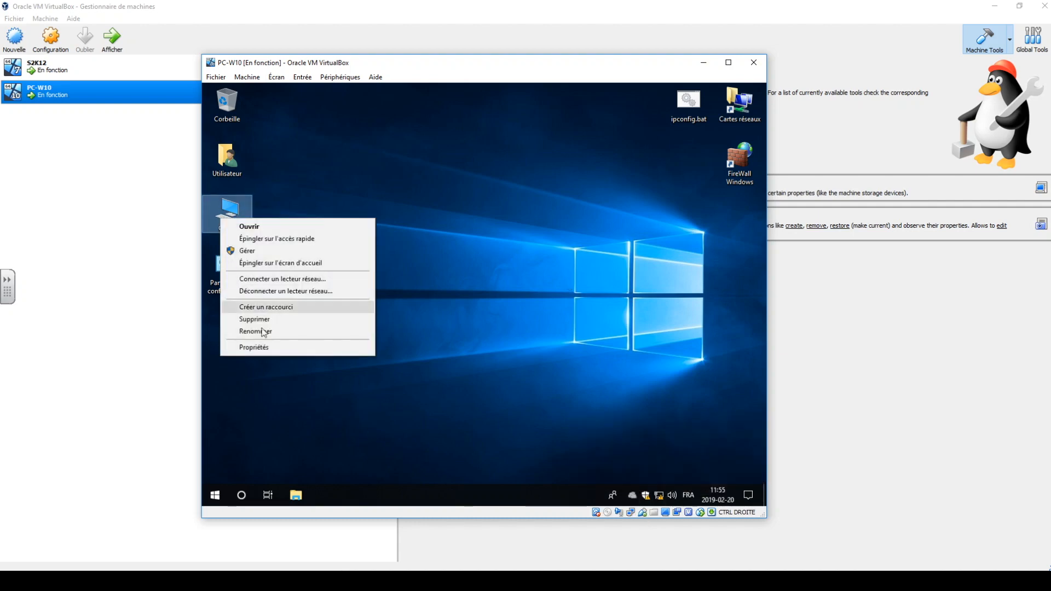
pyautogui.click(261, 353)
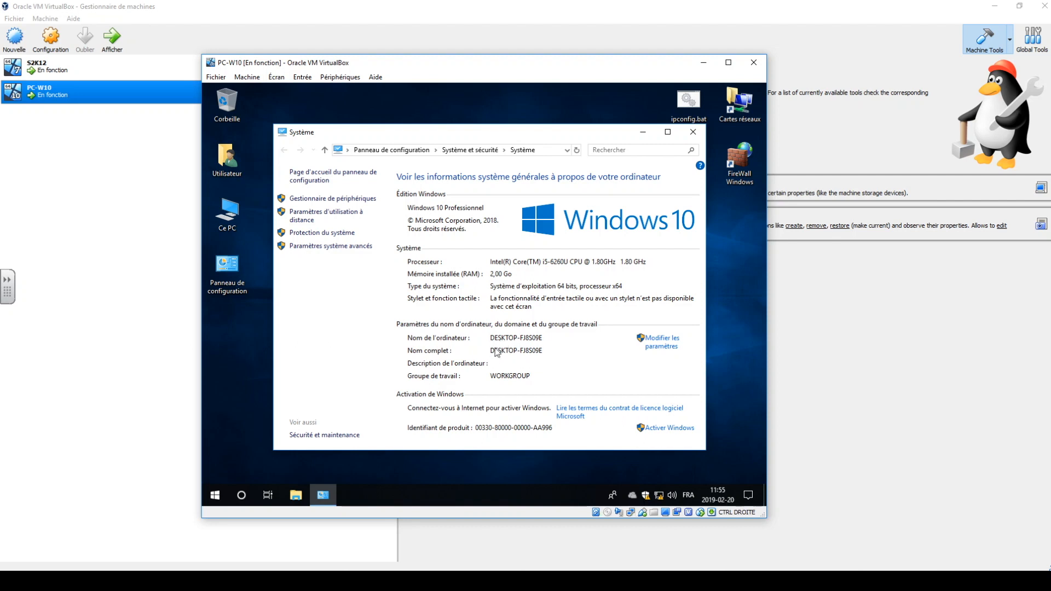
pyautogui.click(677, 348)
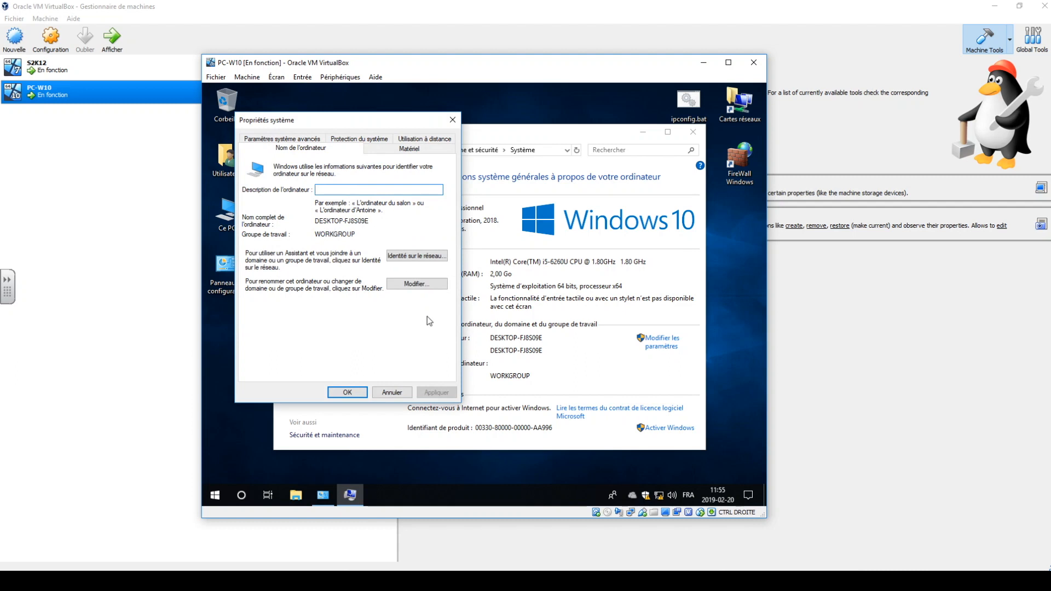
pyautogui.click(421, 287)
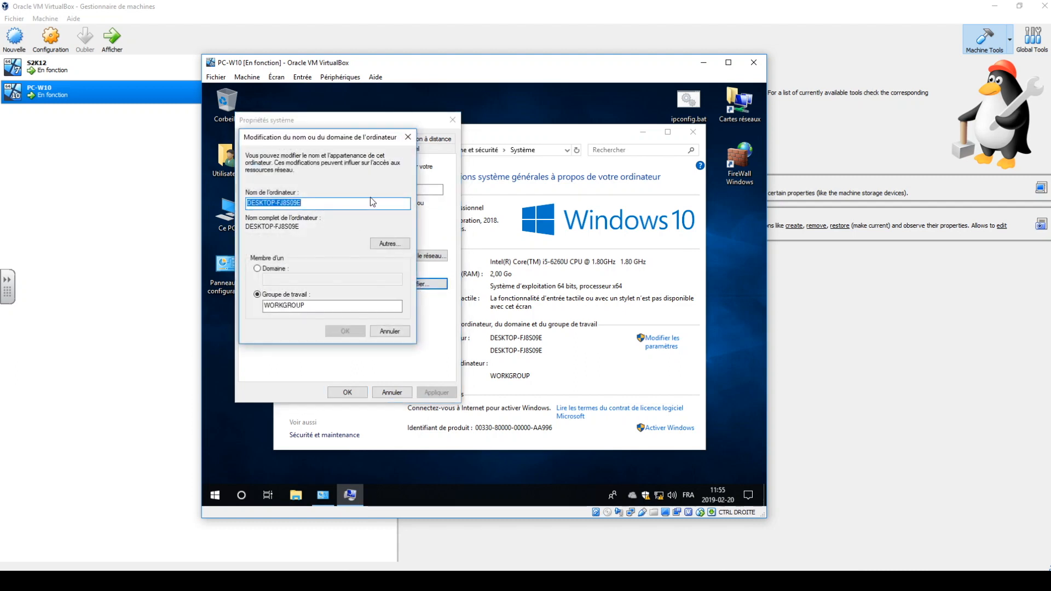
pyautogui.write('PC1')
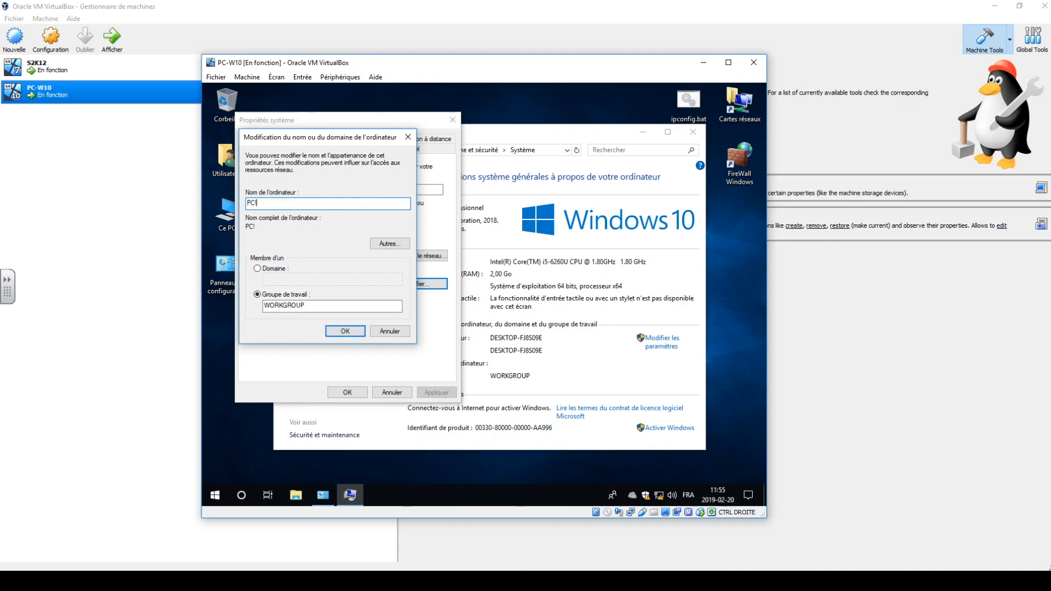
pyautogui.click(257, 268)
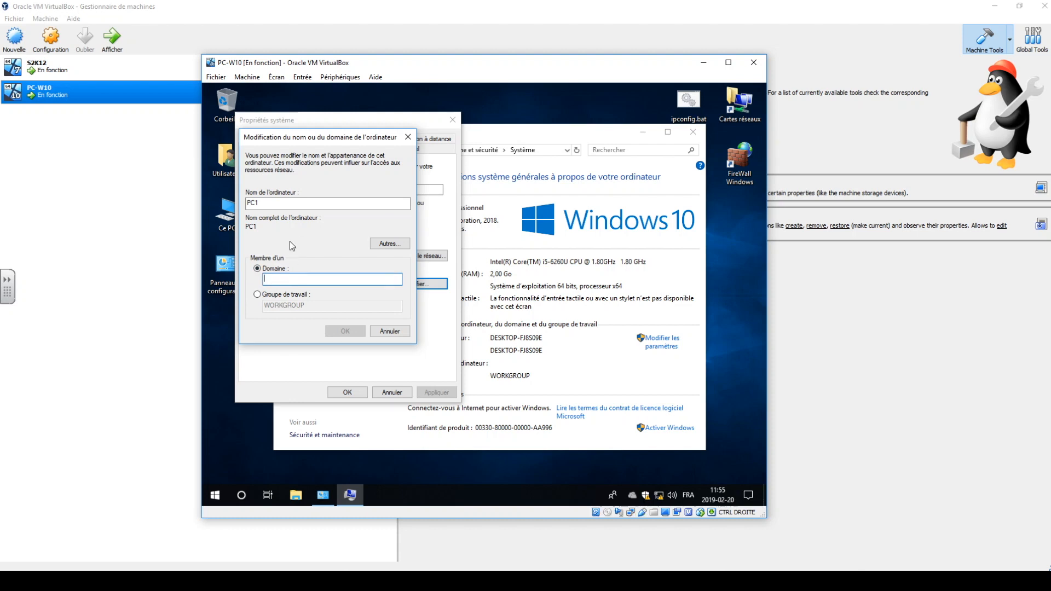
pyautogui.write('gabriel.lan')
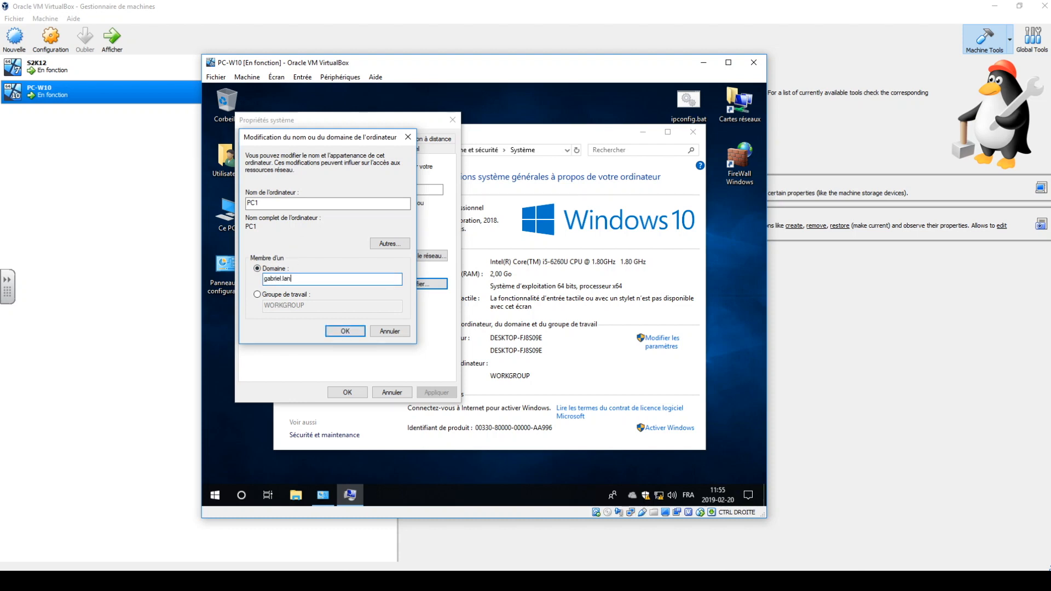
pyautogui.click(336, 326)
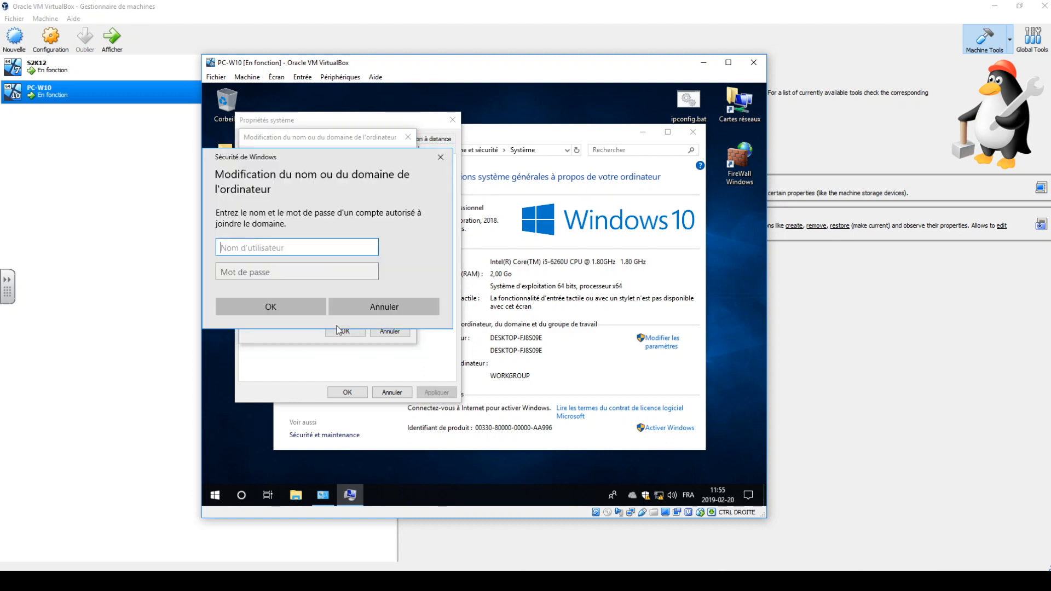
# Authorize the domain join with the Administrateur account and its password, and acknowledge the welcome message.
pyautogui.moveTo(322, 157); pyautogui.dragTo(472, 216)
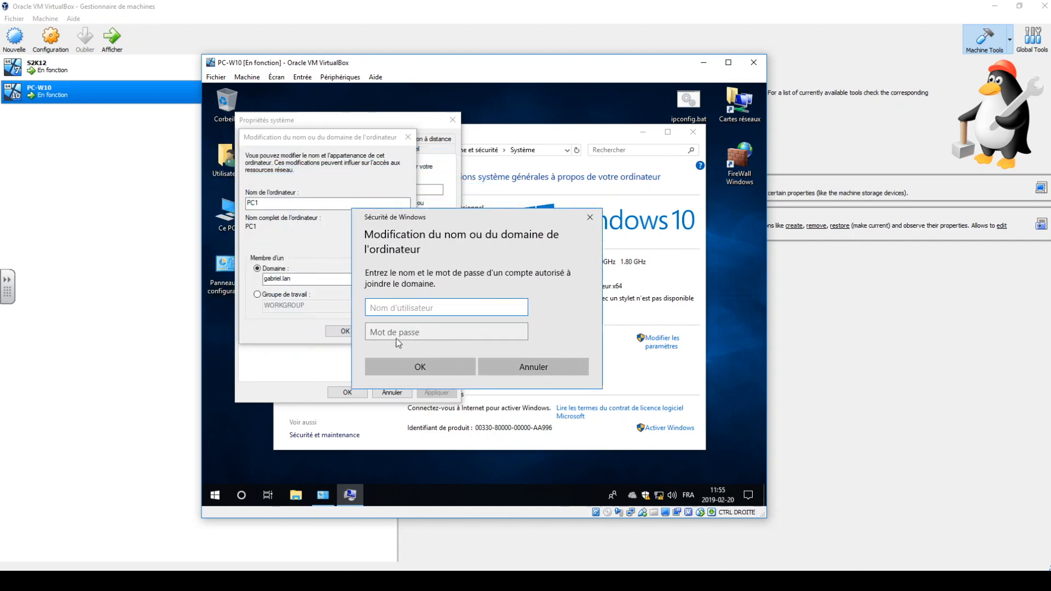
pyautogui.write('Administrateur')
pyautogui.press('Tab')
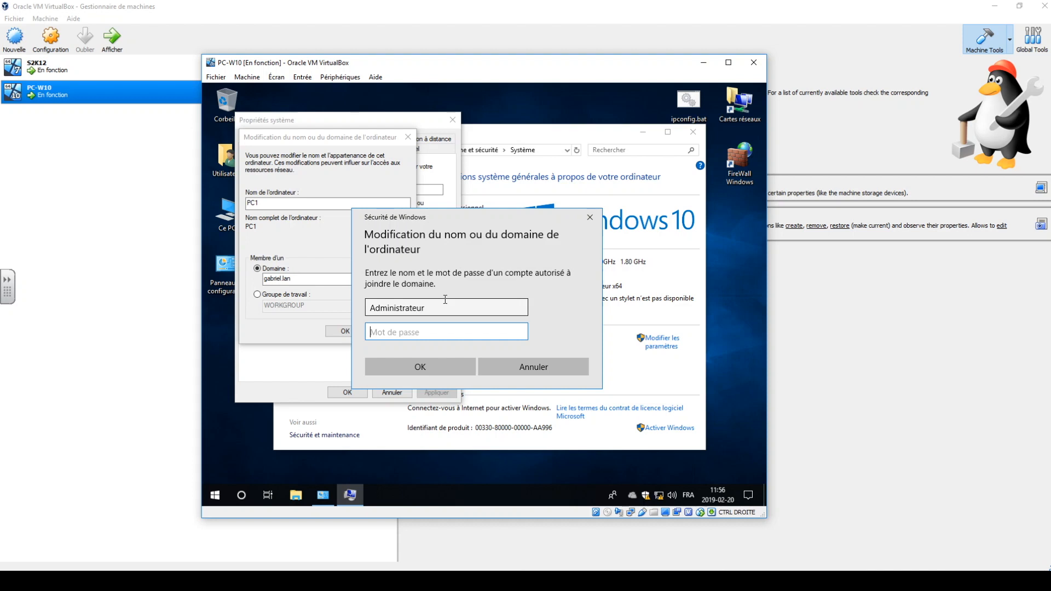
pyautogui.write('•••••••••')
pyautogui.press('Return')
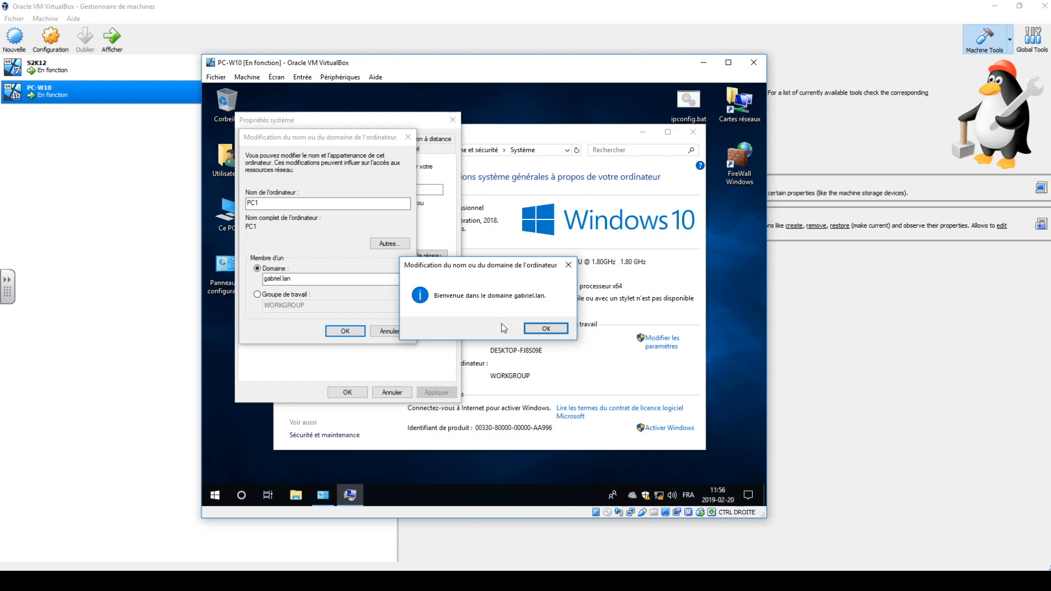
pyautogui.click(544, 331)
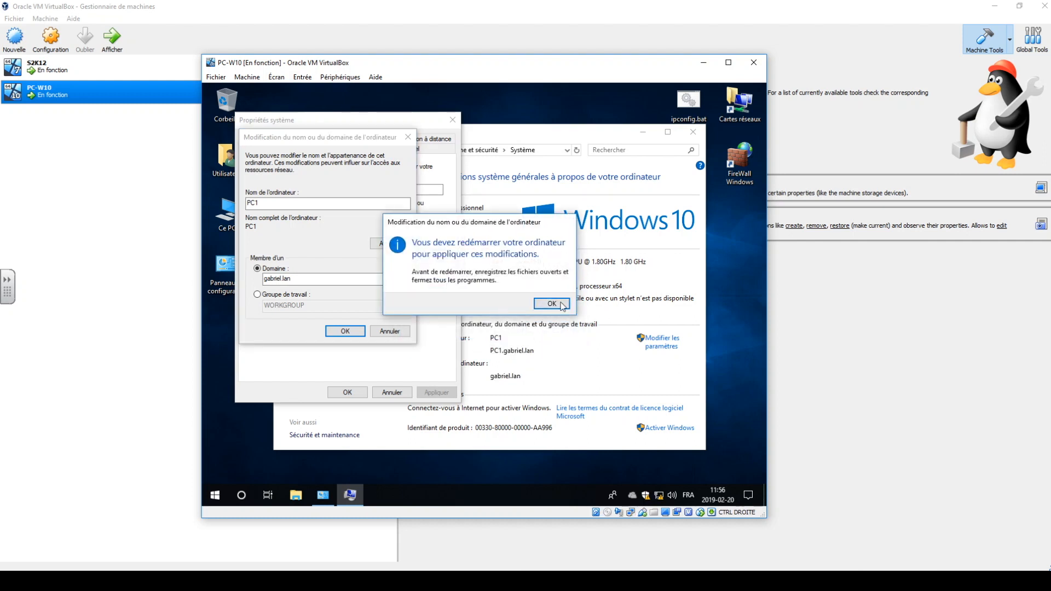
# Restart the Windows 10 computer to apply the changes, and select the other-user sign-in on its login screen.
pyautogui.click(551, 303)
pyautogui.click(347, 392)
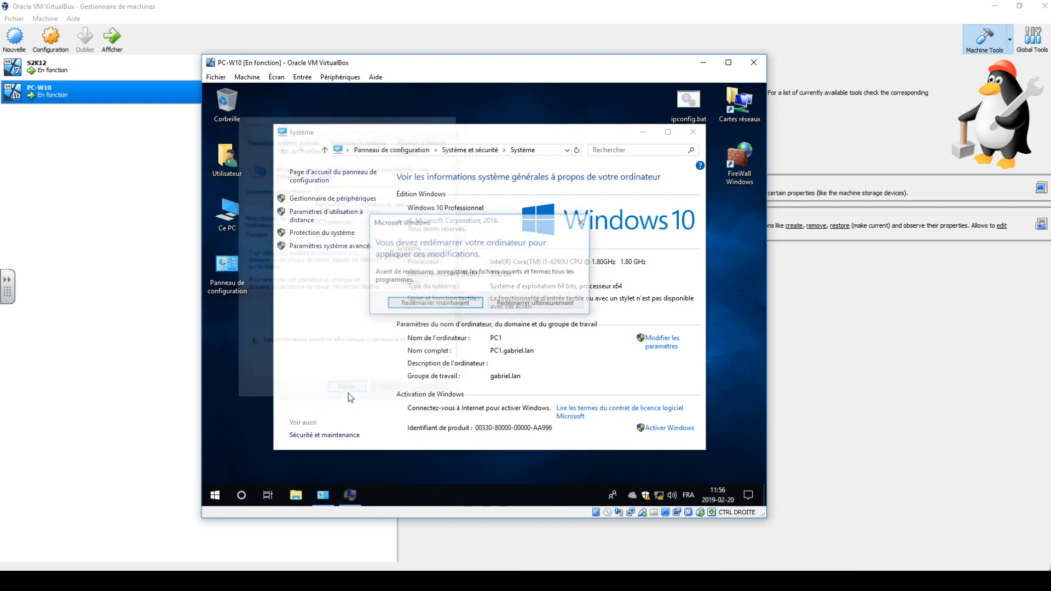
pyautogui.click(431, 305)
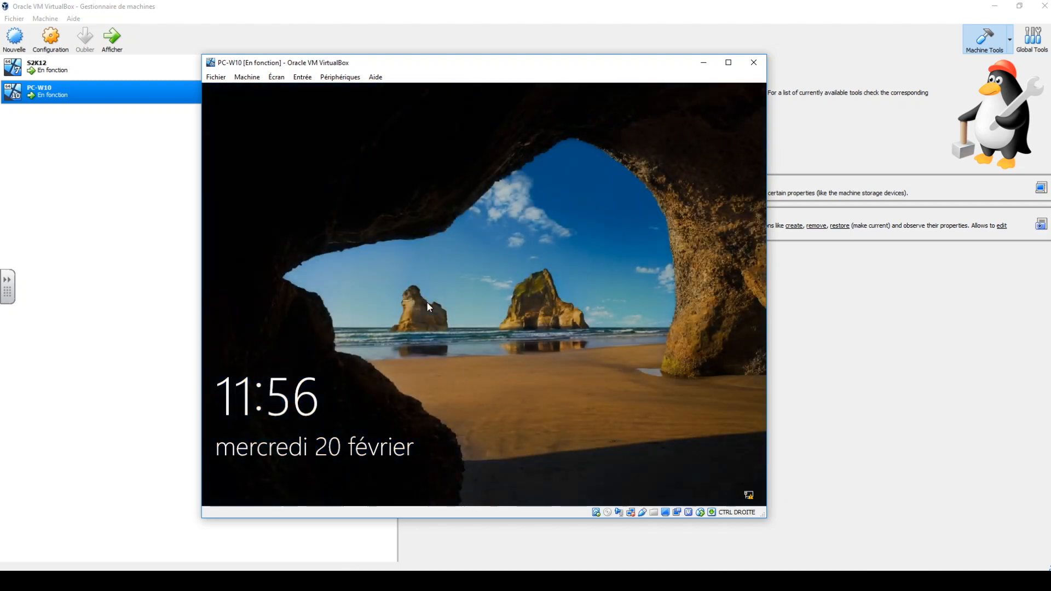
pyautogui.click(428, 305)
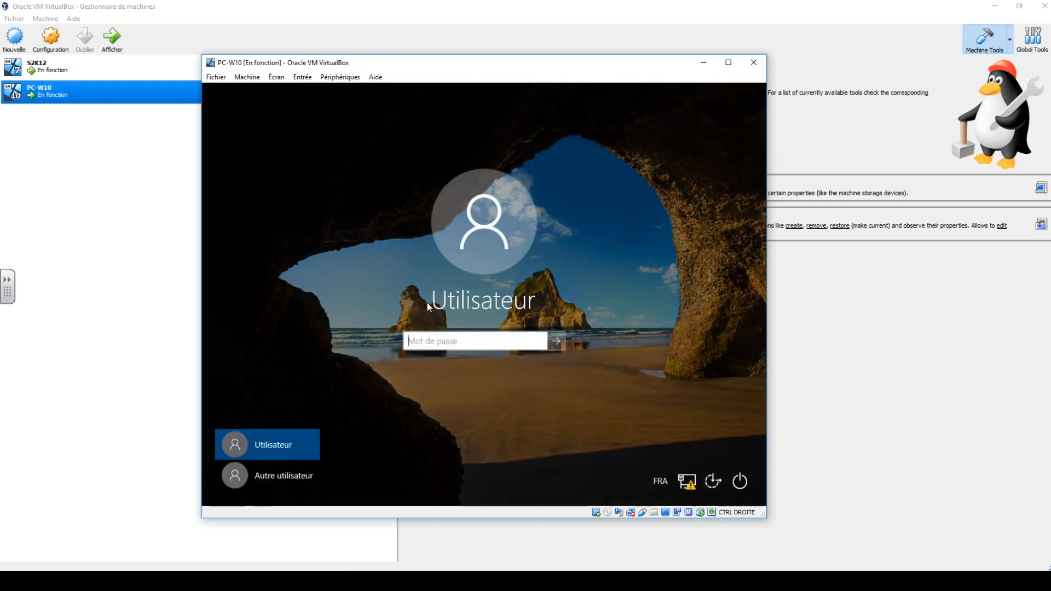
pyautogui.click(291, 483)
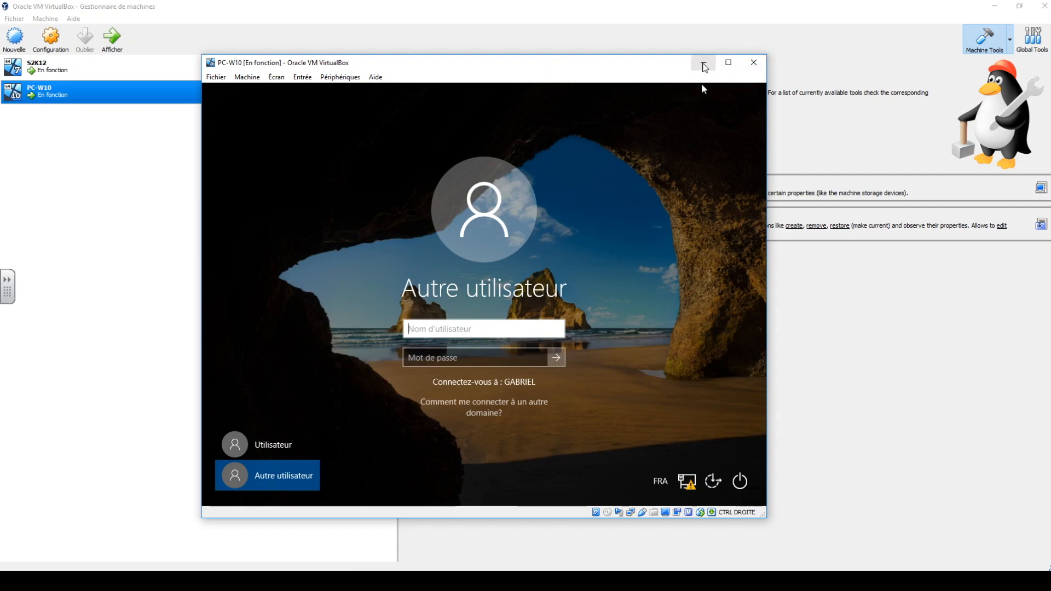
# Switch back to the S2K12 server and open Active Directory Users and Computers in a maximized window.
pyautogui.click(704, 63)
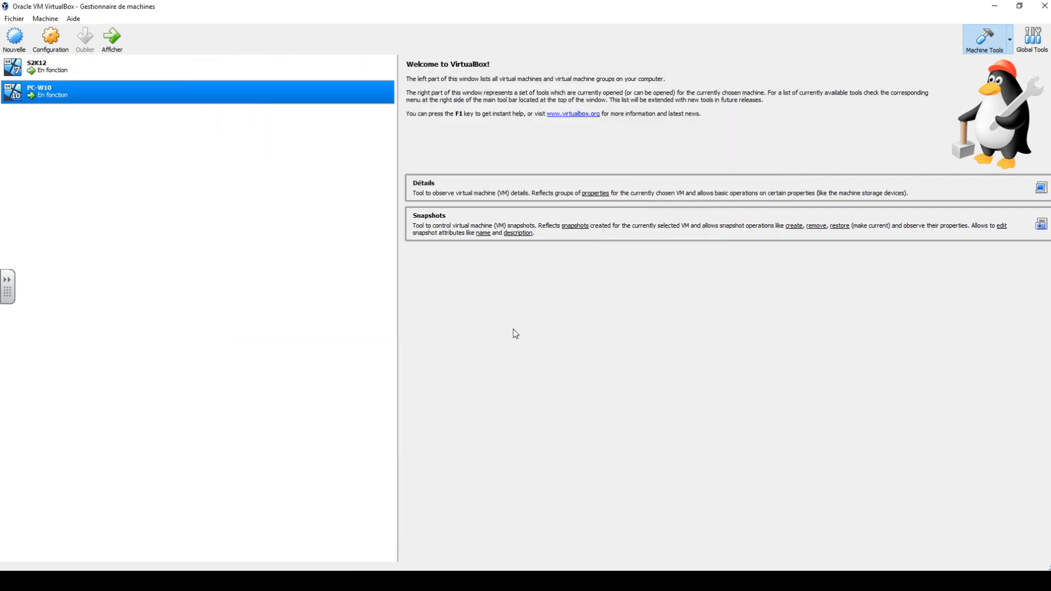
pyautogui.moveTo(293, 569)
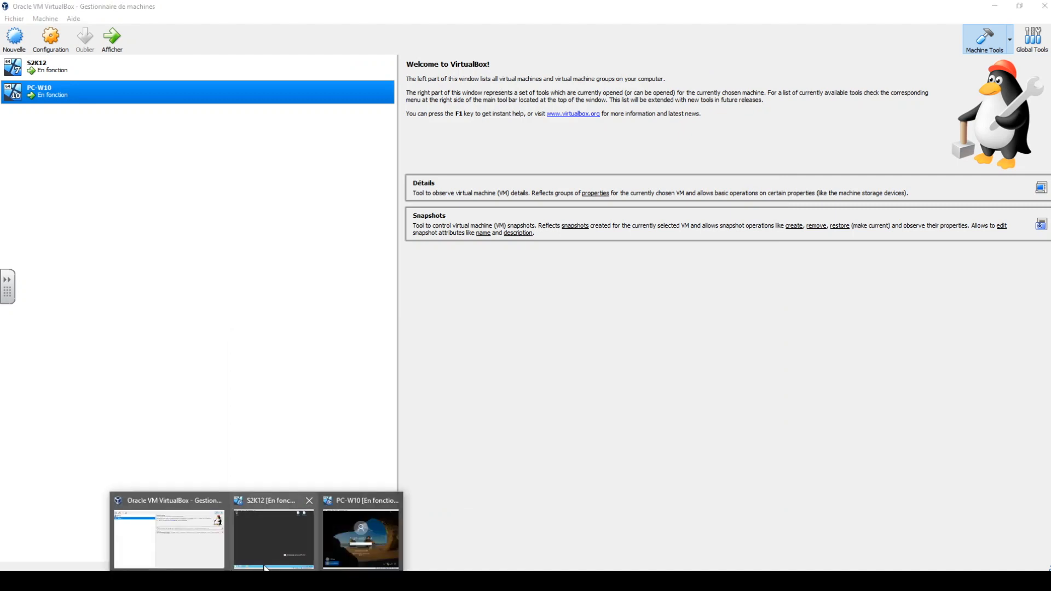
pyautogui.click(281, 545)
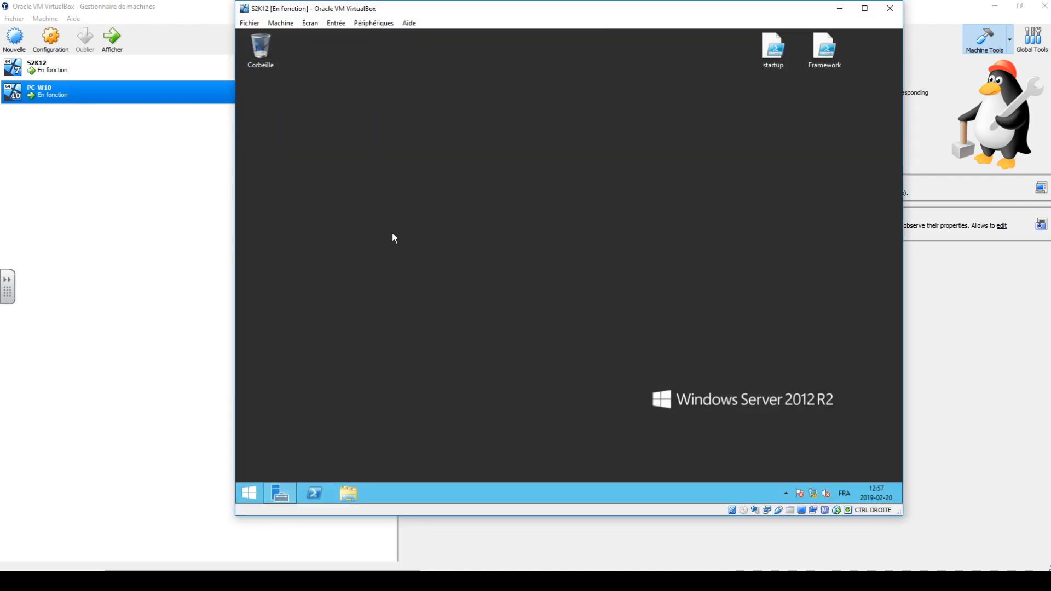
pyautogui.click(281, 500)
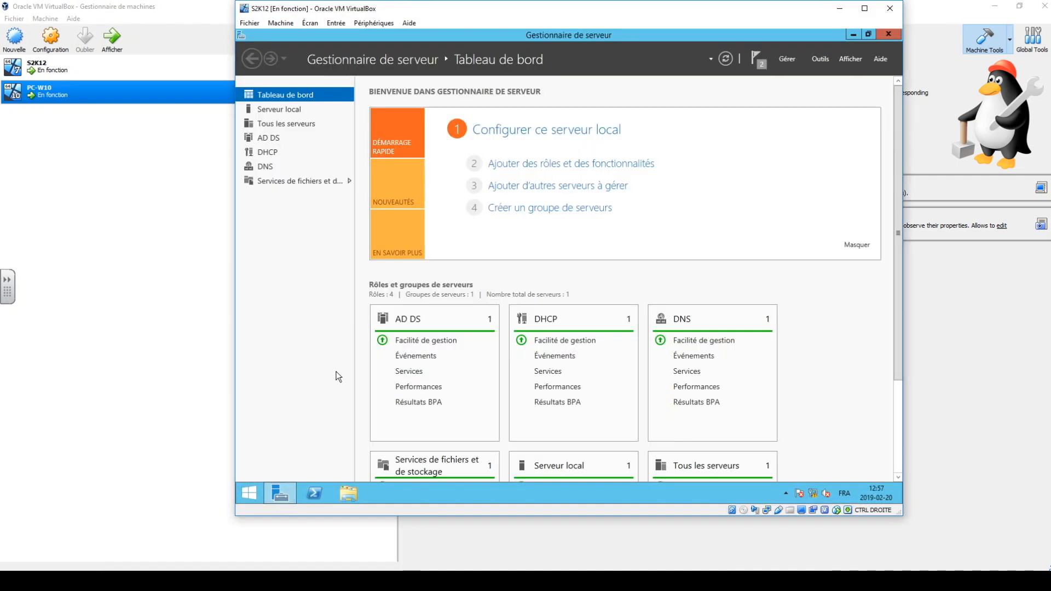
pyautogui.click(820, 60)
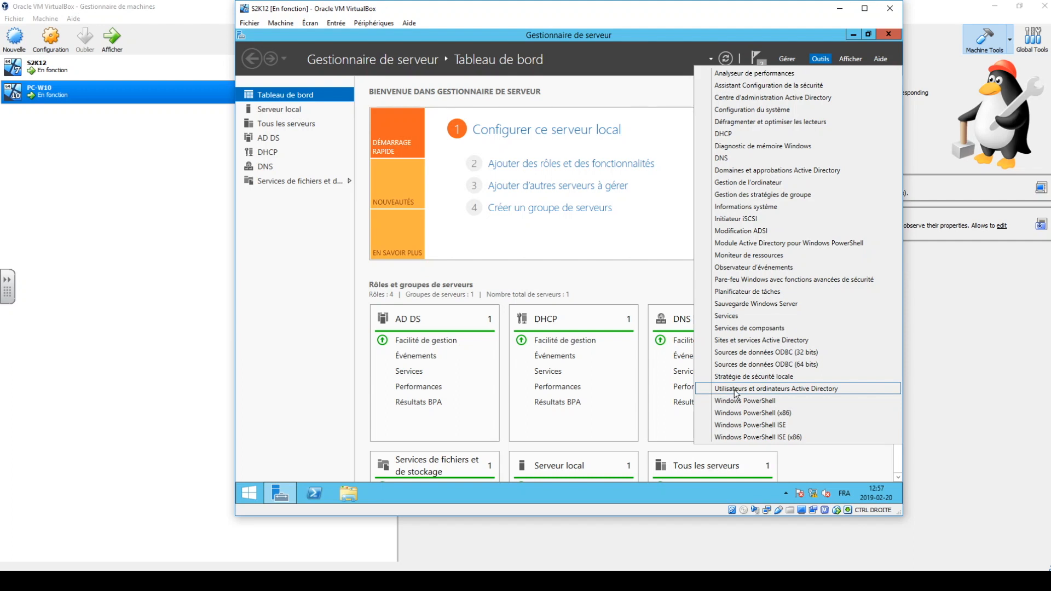
pyautogui.click(830, 388)
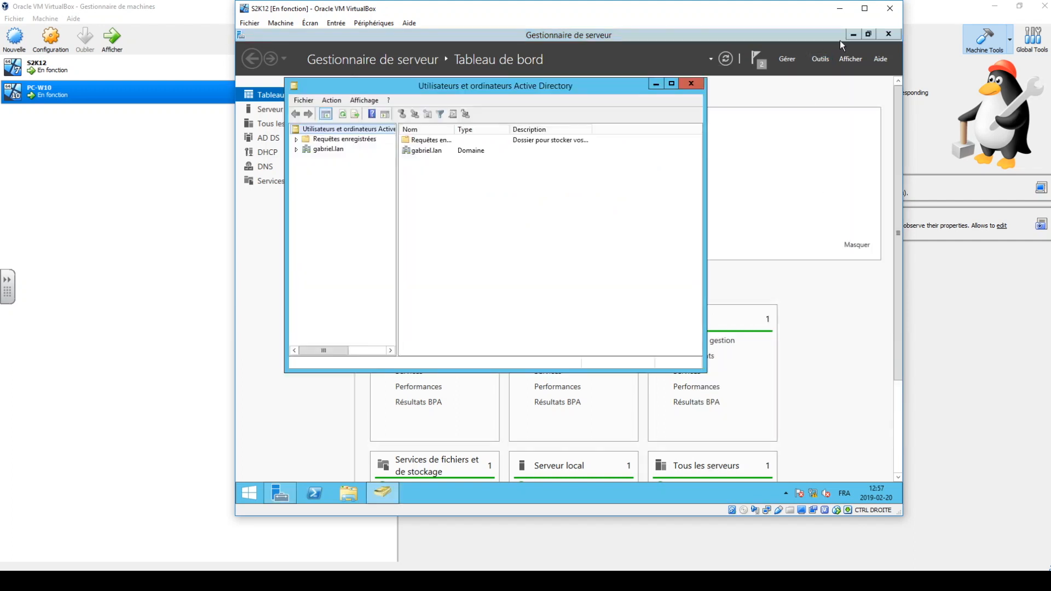
pyautogui.click(853, 34)
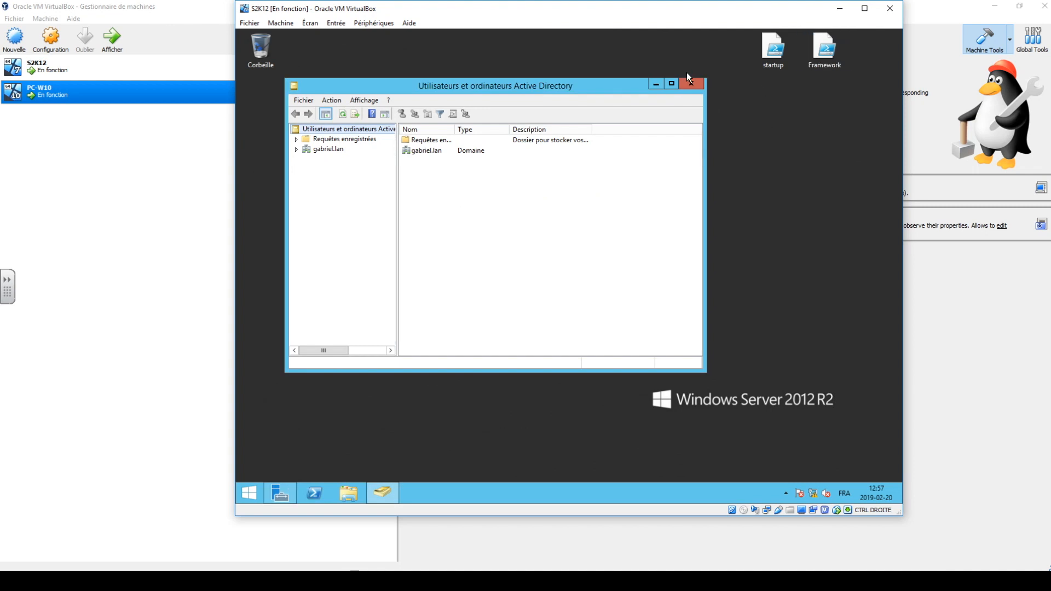
pyautogui.click(670, 84)
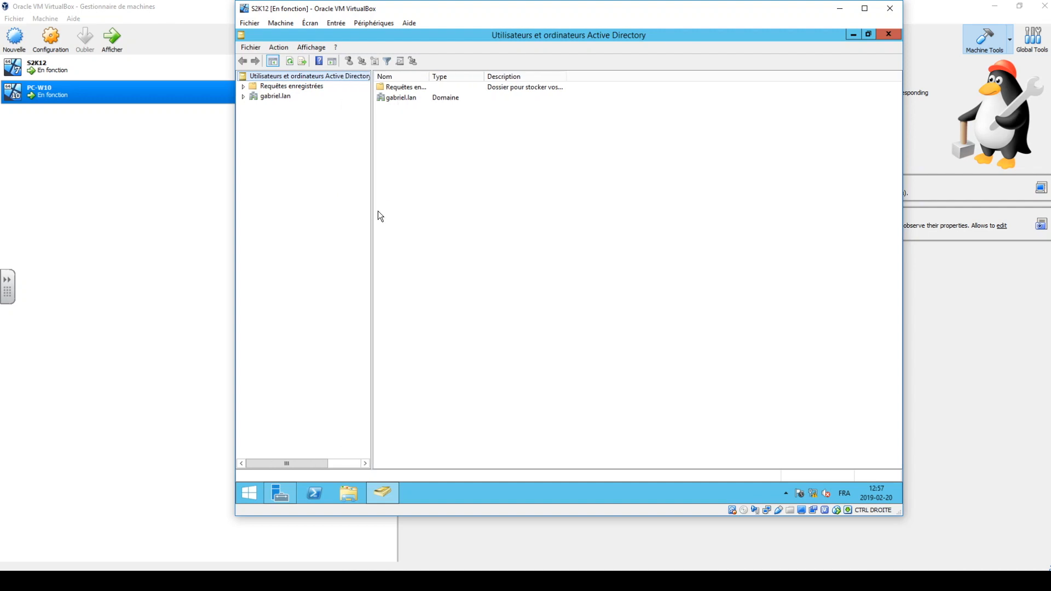
# Widen the console tree, expand the gabriel.lan domain, and check each of its default containers for nested items.
pyautogui.moveTo(372, 211); pyautogui.dragTo(393, 217)
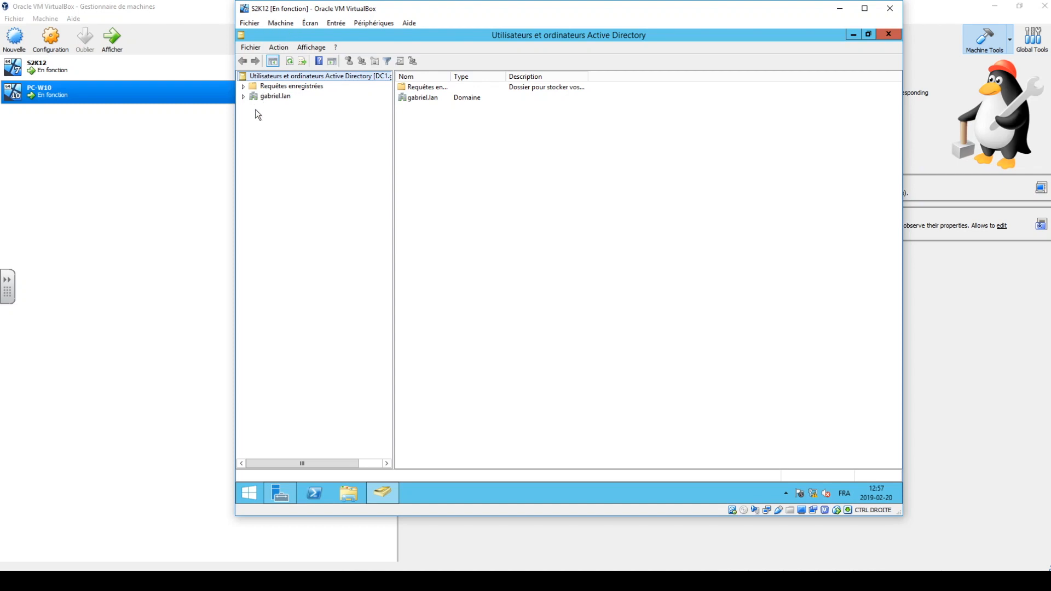
pyautogui.click(243, 97)
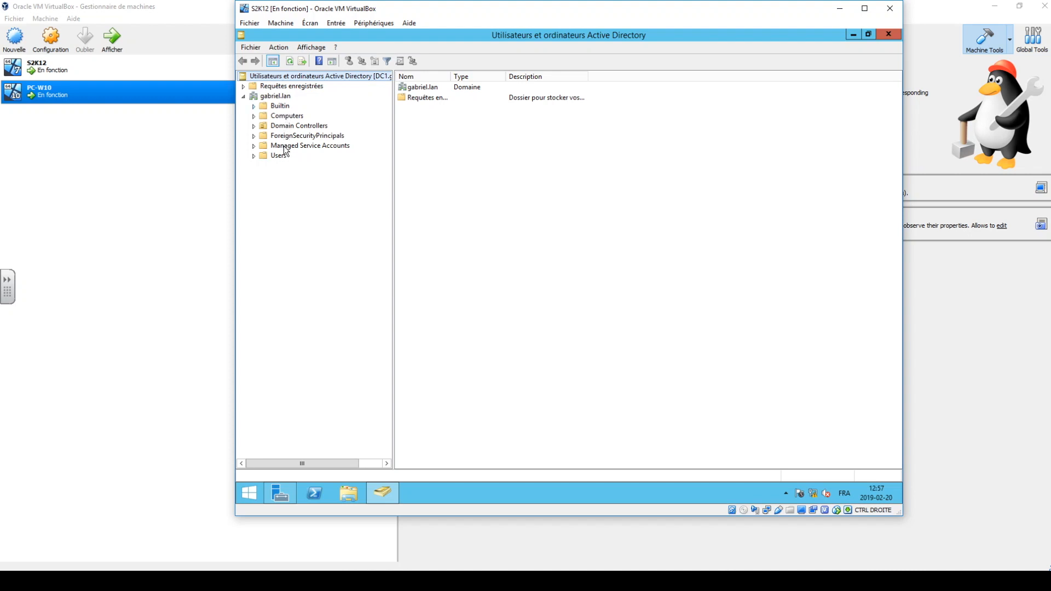
pyautogui.click(253, 106)
pyautogui.click(253, 116)
pyautogui.click(254, 126)
pyautogui.click(254, 136)
pyautogui.click(254, 146)
pyautogui.click(254, 157)
# Examine the security groups in the Builtin container, including Administrateurs and Utilisateurs, with the name and type columns widened to show full text.
pyautogui.click(265, 108)
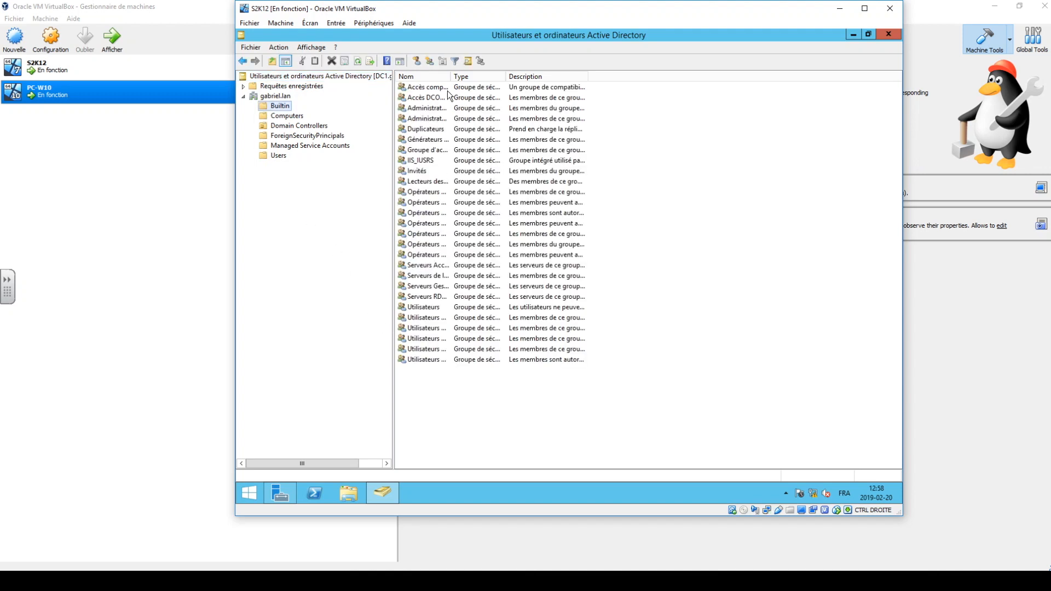
pyautogui.moveTo(450, 77); pyautogui.dragTo(521, 88)
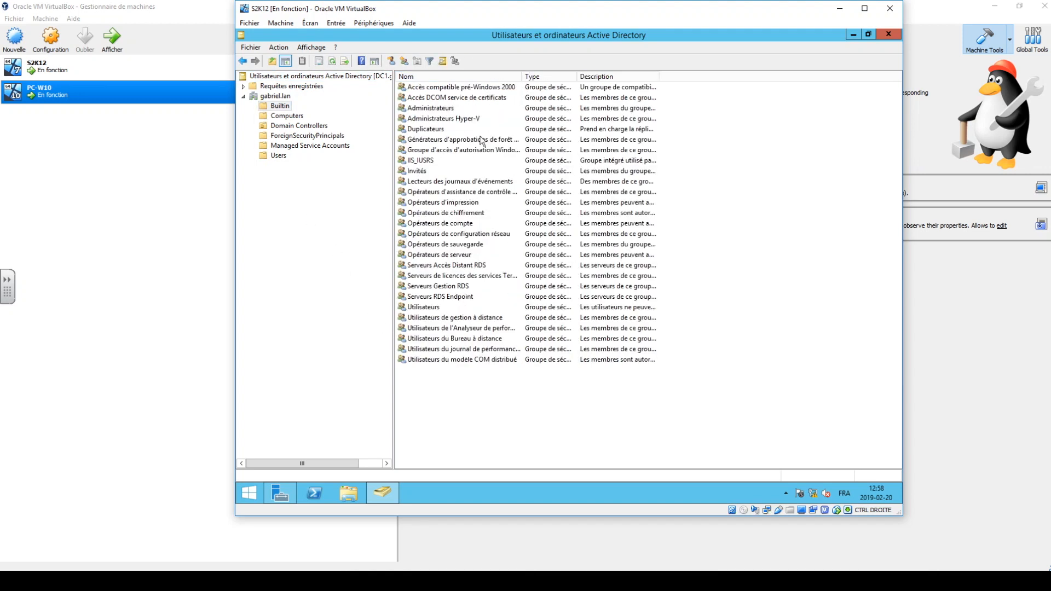
pyautogui.moveTo(519, 73); pyautogui.dragTo(552, 75)
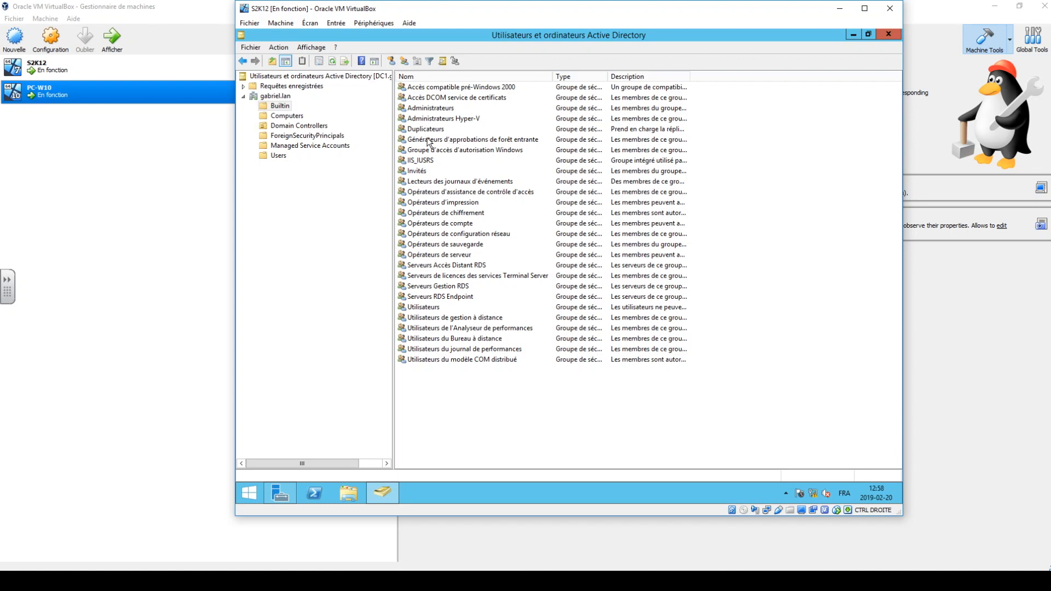
pyautogui.click(435, 109)
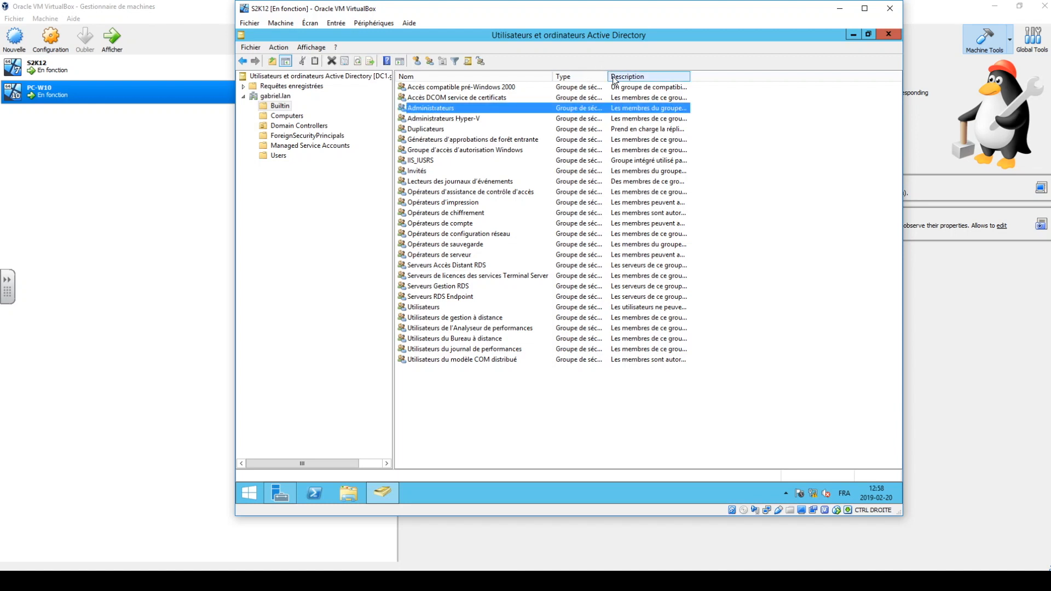
pyautogui.moveTo(608, 77); pyautogui.dragTo(691, 79)
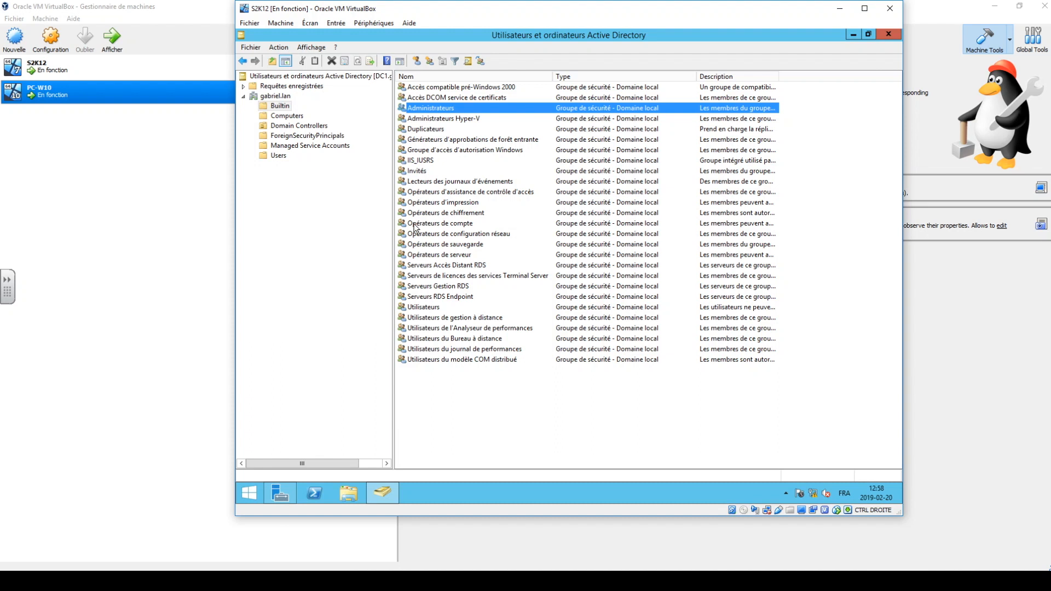
pyautogui.click(422, 309)
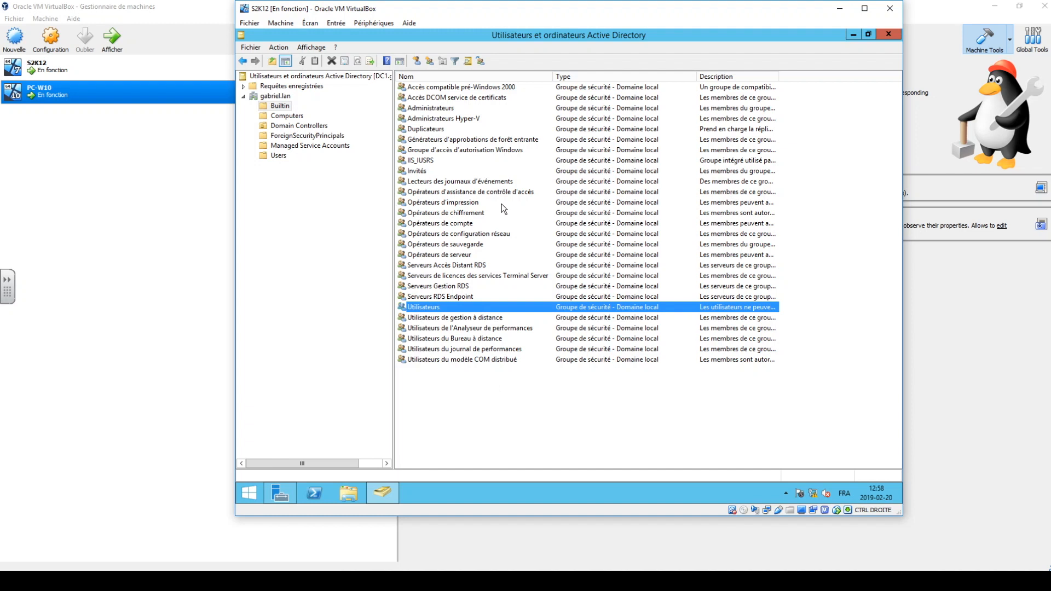
# Check the Computers container for the domain-joined client PC1 and widen its description column.
pyautogui.click(290, 116)
pyautogui.click(416, 90)
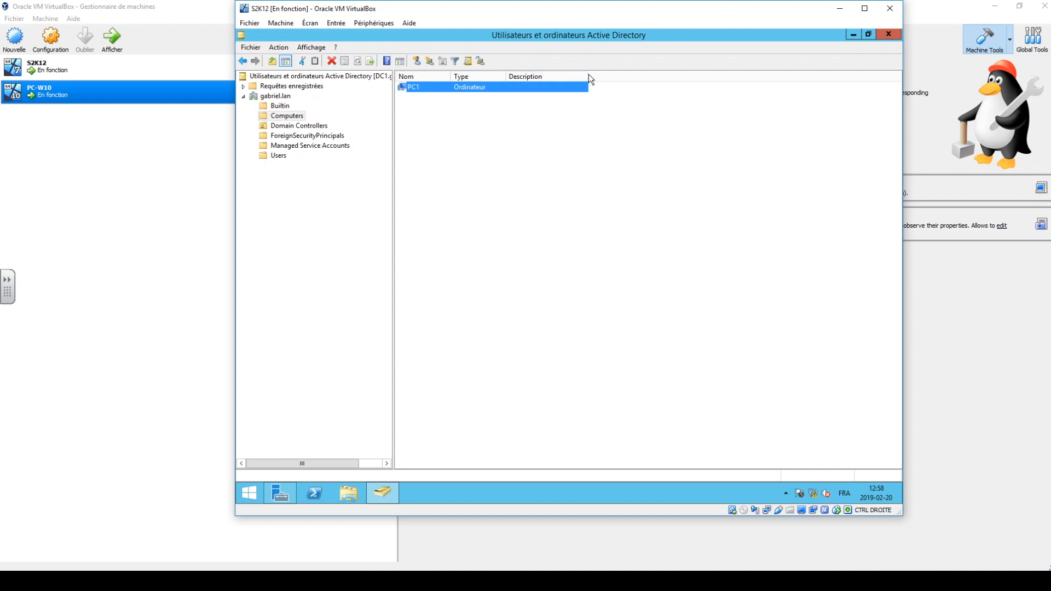
pyautogui.moveTo(589, 76); pyautogui.dragTo(633, 76)
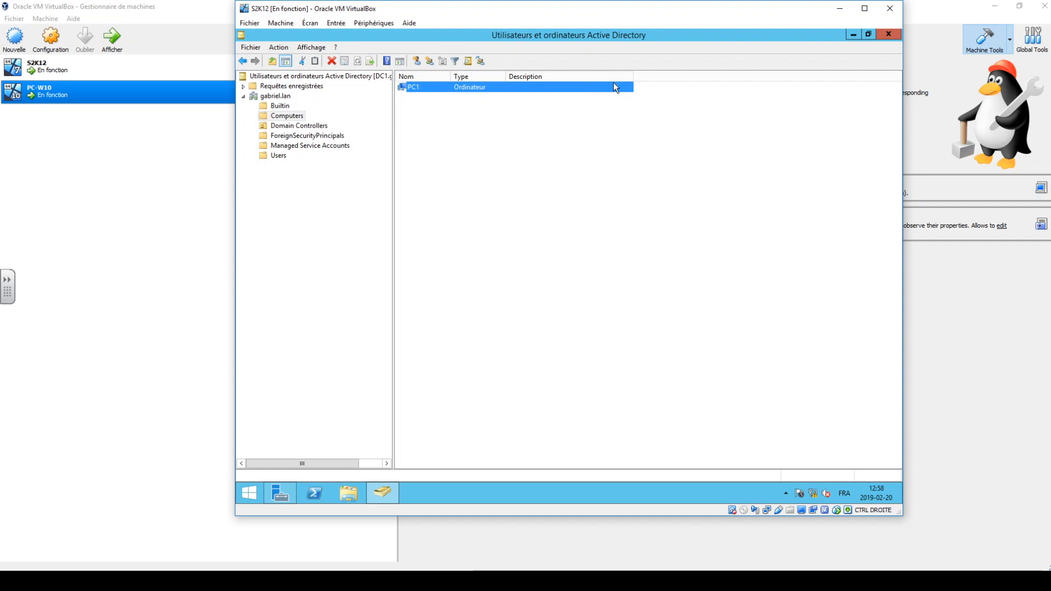
# Examine DC1 in the Domain Controllers container with the site and description columns widened, and view the ForeignSecurityPrincipals container.
pyautogui.click(297, 126)
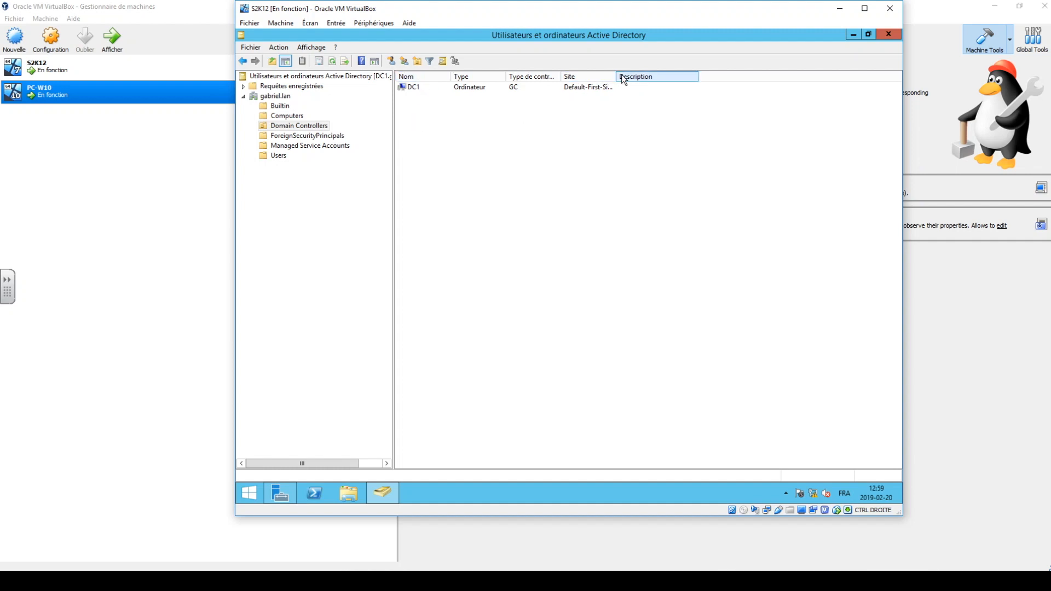
pyautogui.moveTo(615, 76); pyautogui.dragTo(664, 76)
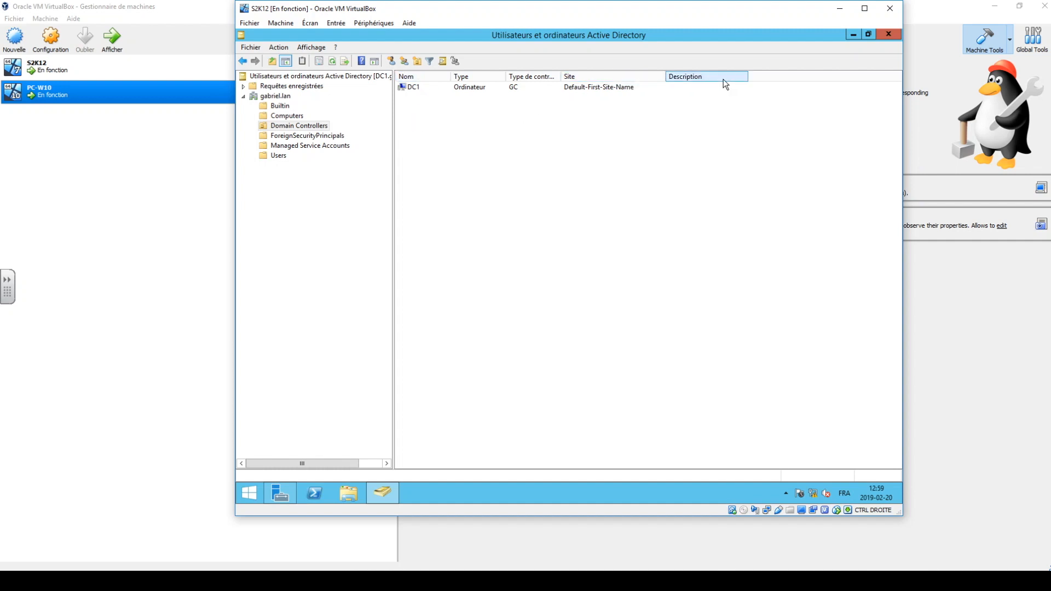
pyautogui.moveTo(748, 76); pyautogui.dragTo(803, 77)
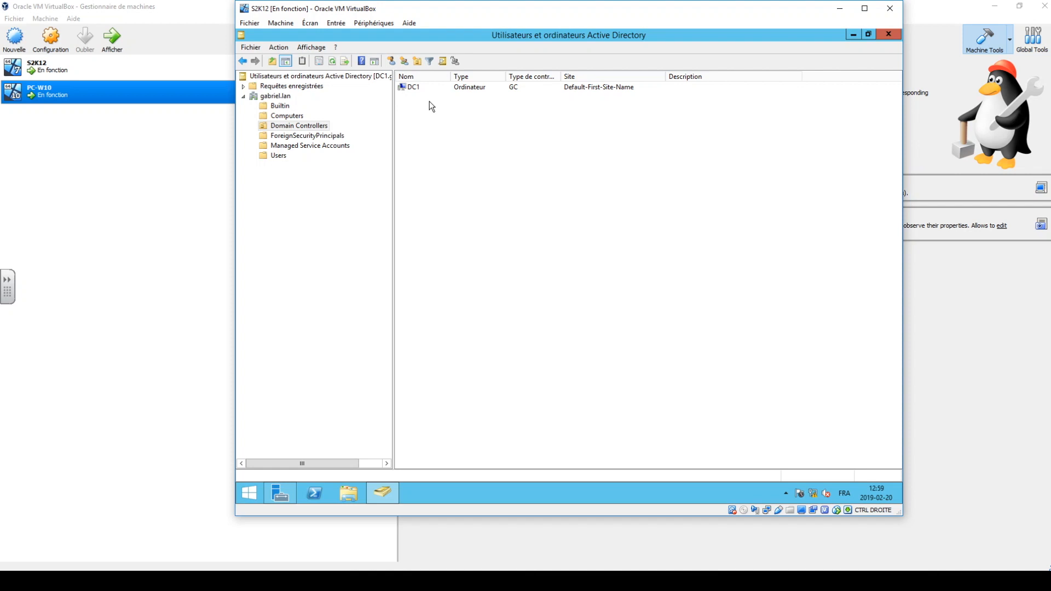
pyautogui.click(417, 89)
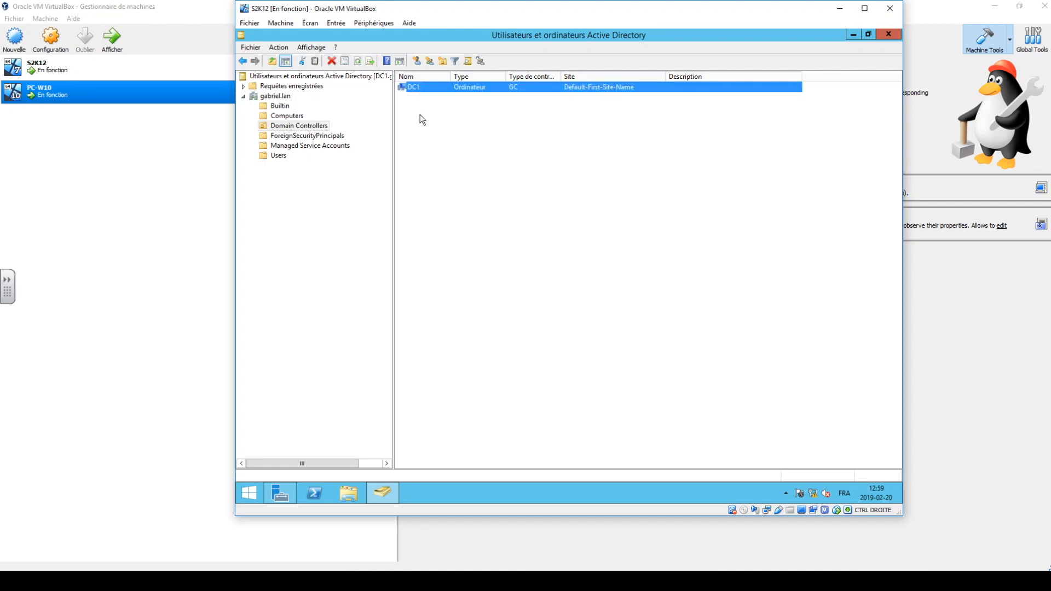
pyautogui.click(327, 137)
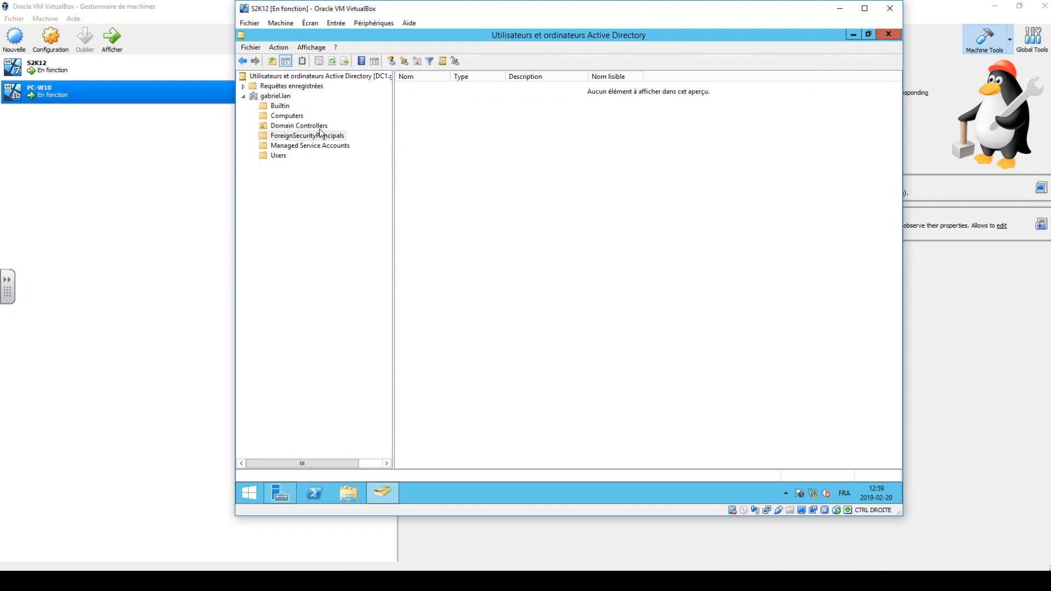
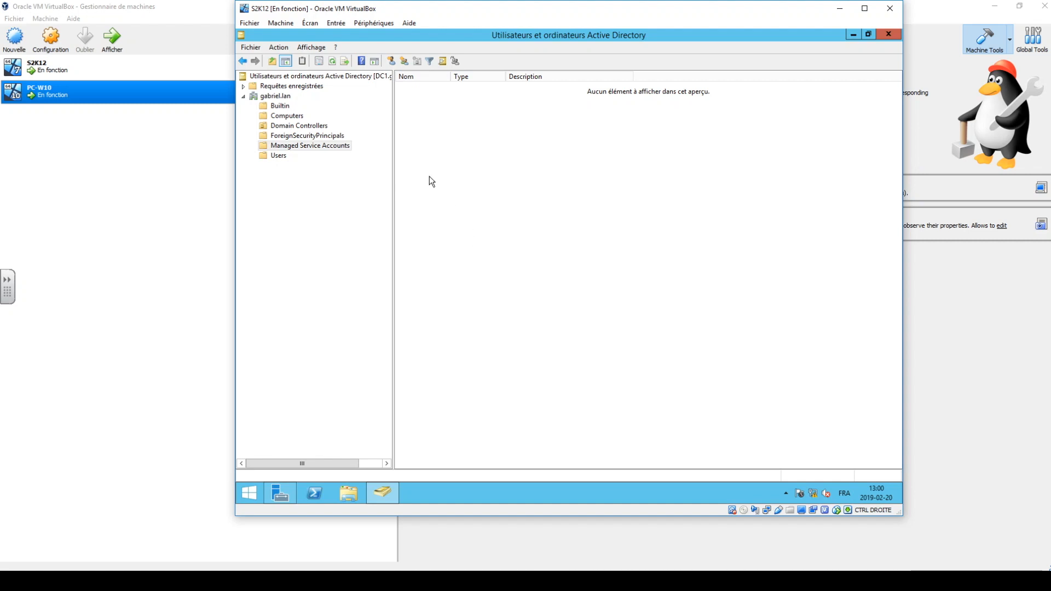
# Examine the default accounts and groups in the Users container, including Administrateur, with the name column widened.
pyautogui.click(283, 156)
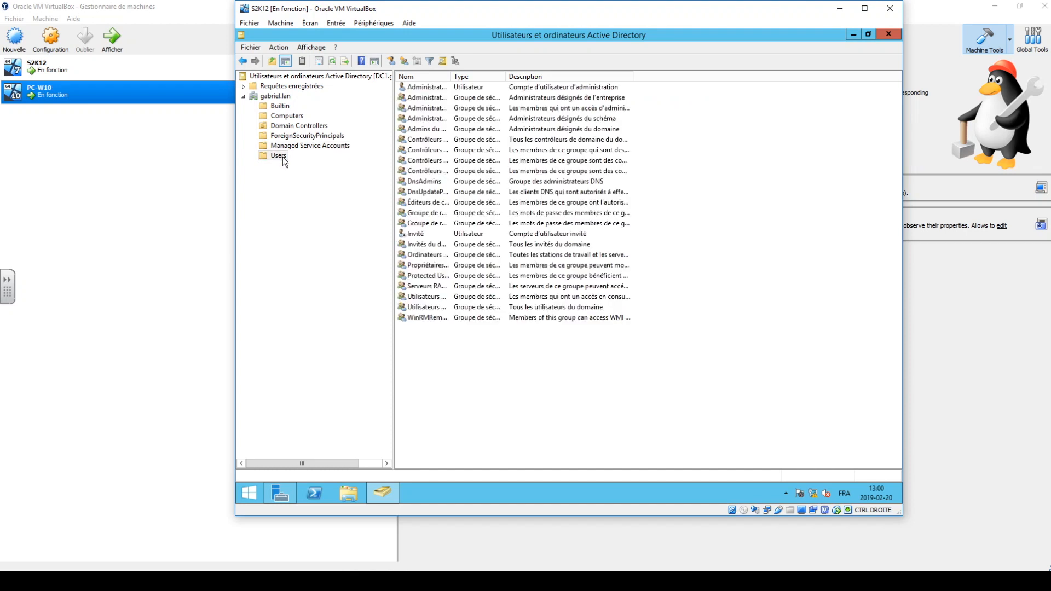
pyautogui.moveTo(450, 76); pyautogui.dragTo(529, 93)
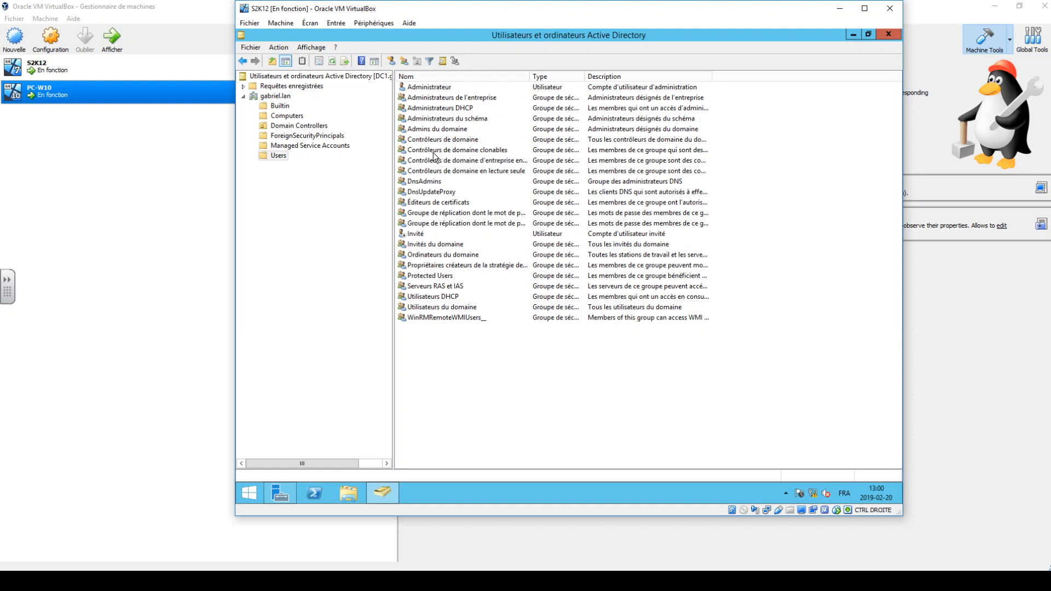
pyautogui.click(429, 87)
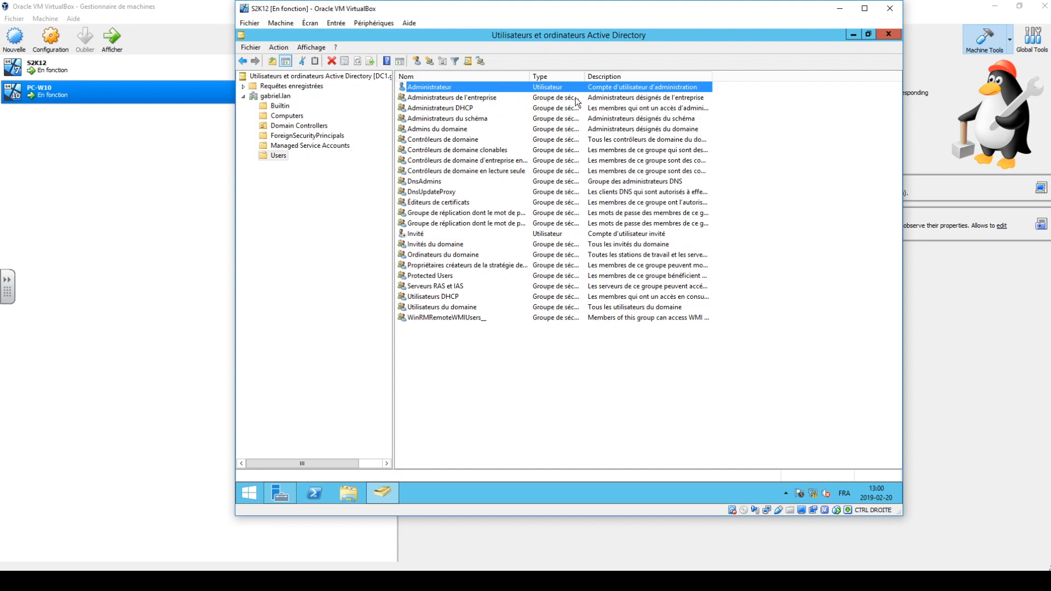
pyautogui.click(336, 217)
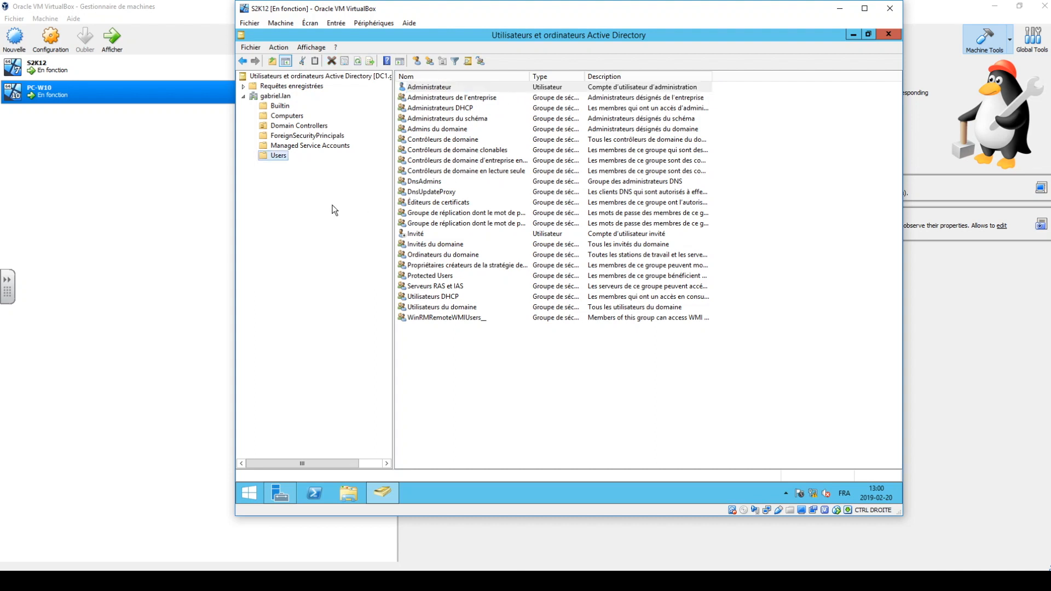
# Create an organizational unit named EFPC directly under the gabriel.lan domain.
pyautogui.click(273, 97)
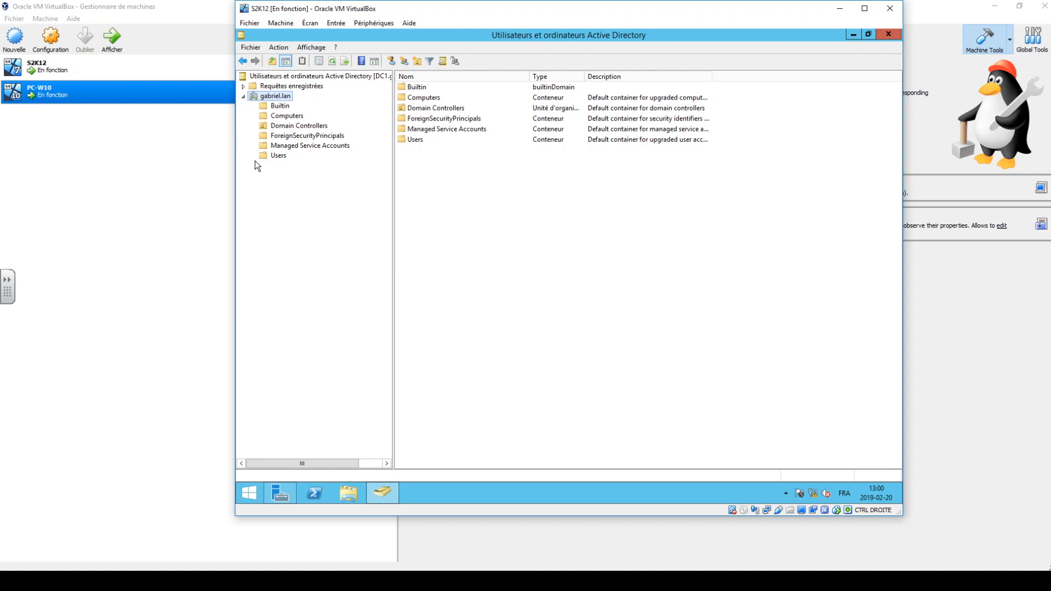
pyautogui.rightClick(284, 93)
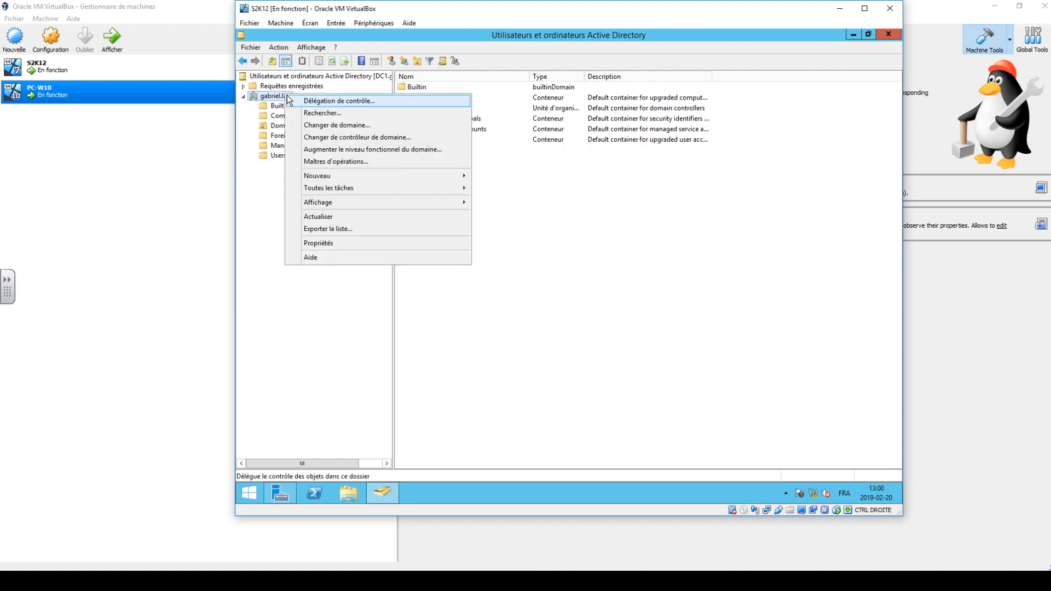
pyautogui.click(268, 206)
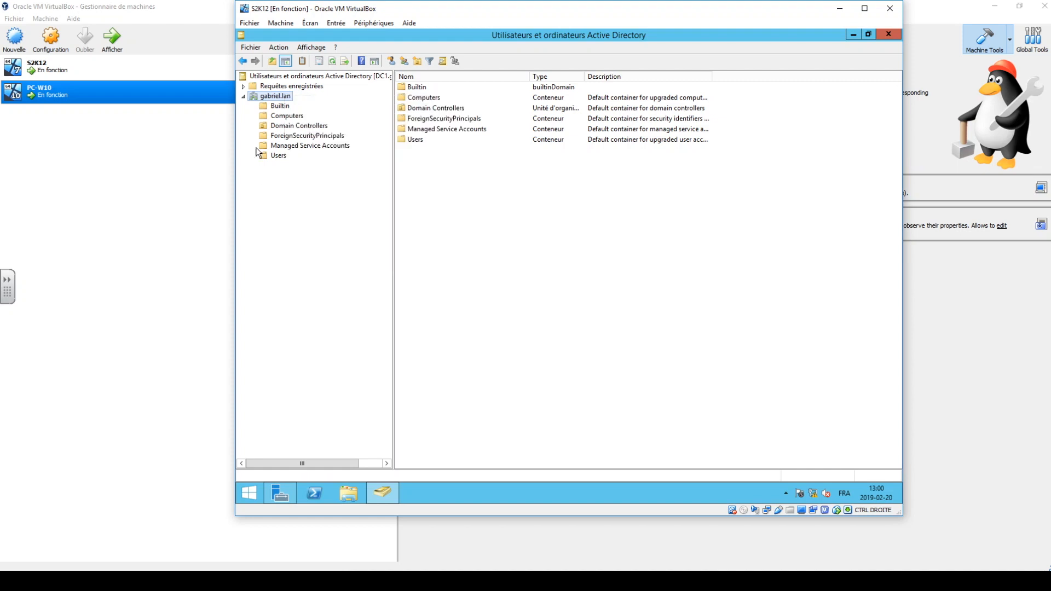
pyautogui.rightClick(255, 103)
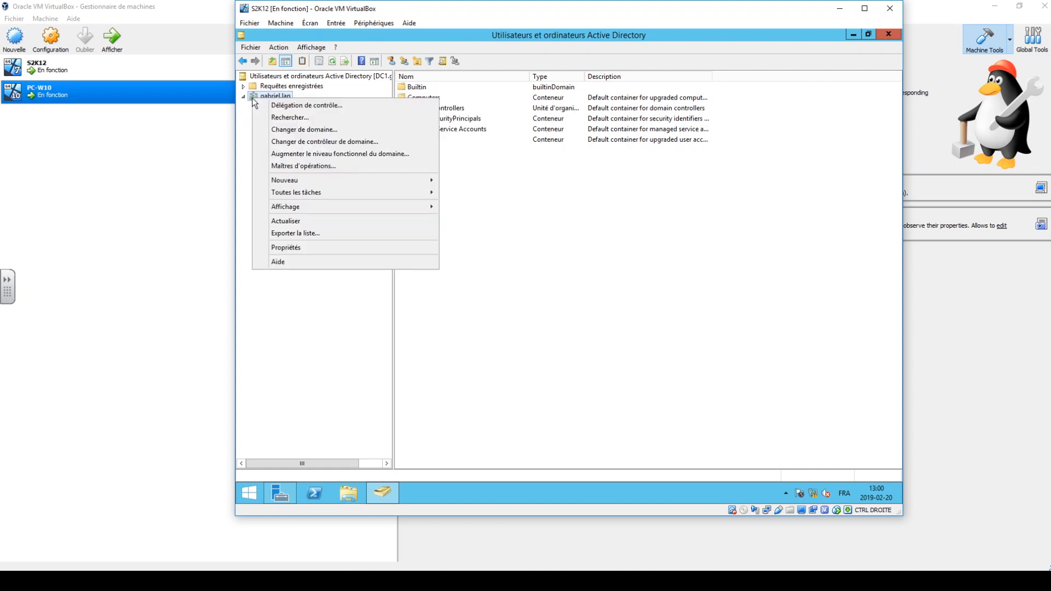
pyautogui.moveTo(292, 182)
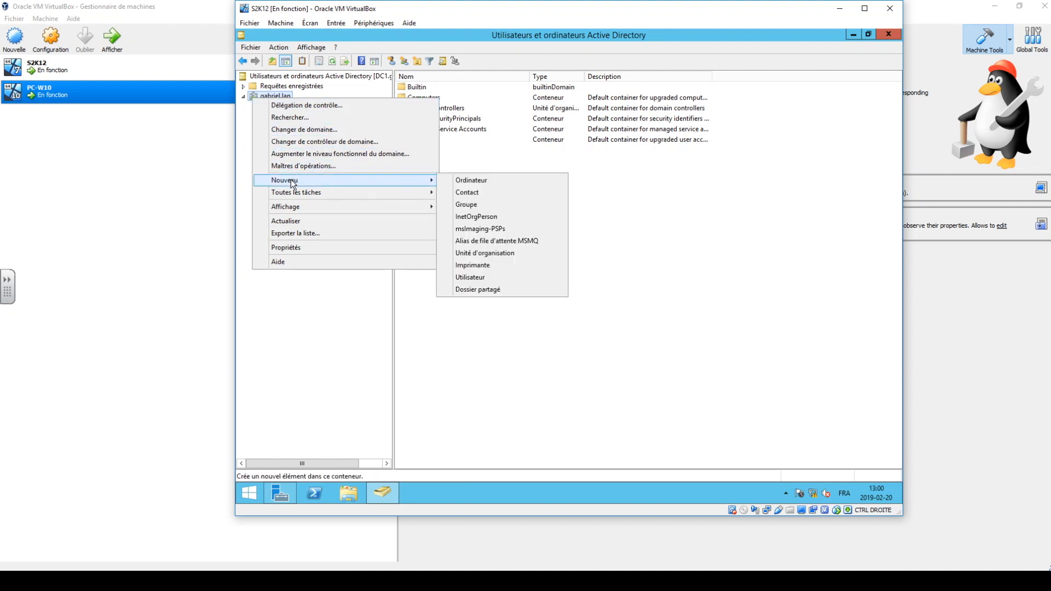
pyautogui.click(495, 255)
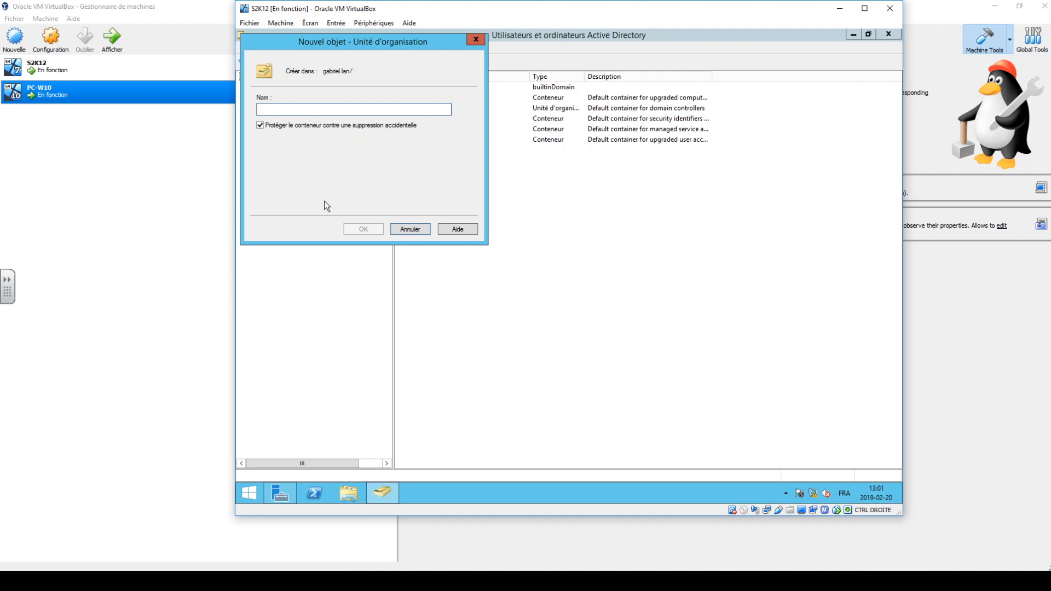
pyautogui.write('EFPC')
pyautogui.press('Return')
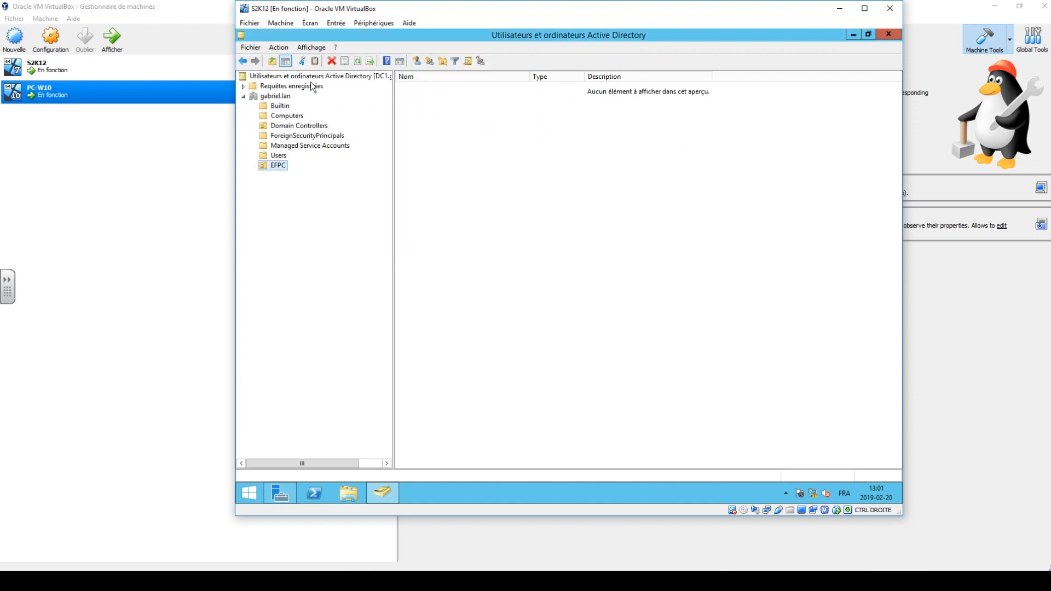
# Create an organizational unit named Enseignants inside the EFPC organizational unit.
pyautogui.rightClick(273, 166)
pyautogui.moveTo(324, 212)
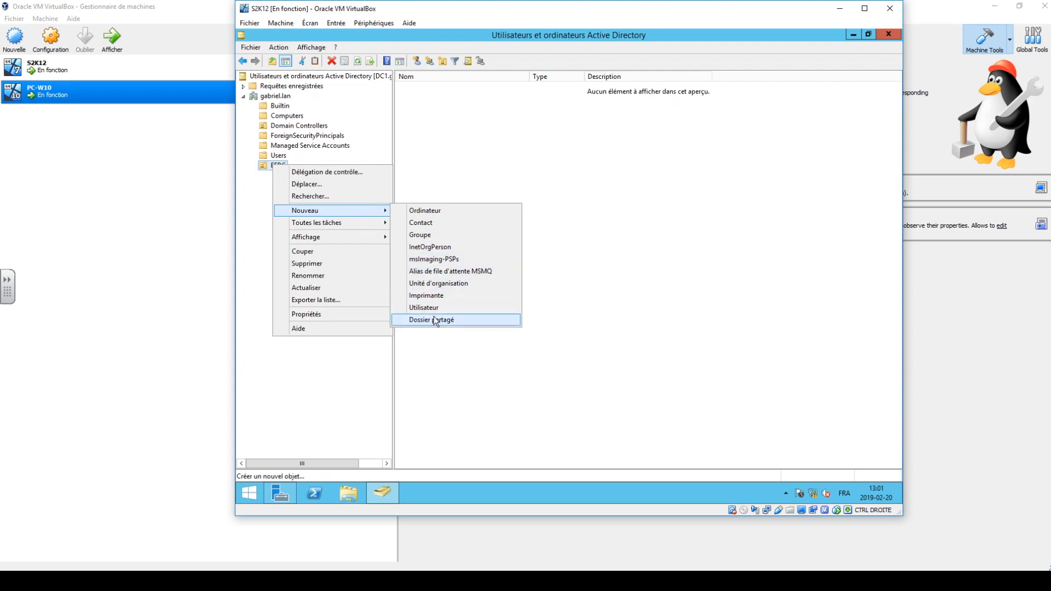
pyautogui.click(438, 284)
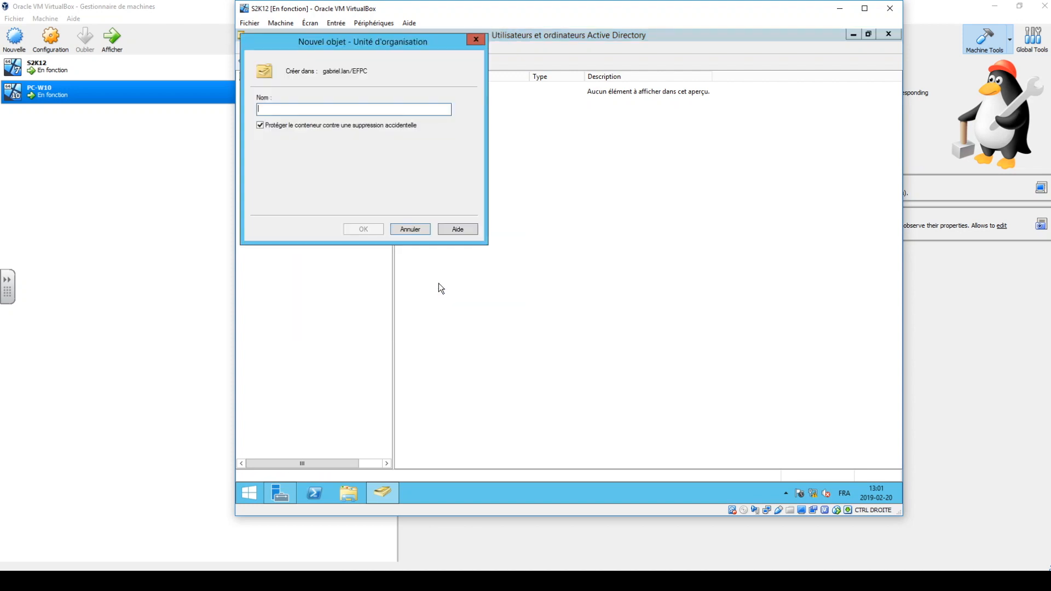
pyautogui.write('Enseignants')
pyautogui.press('Return')
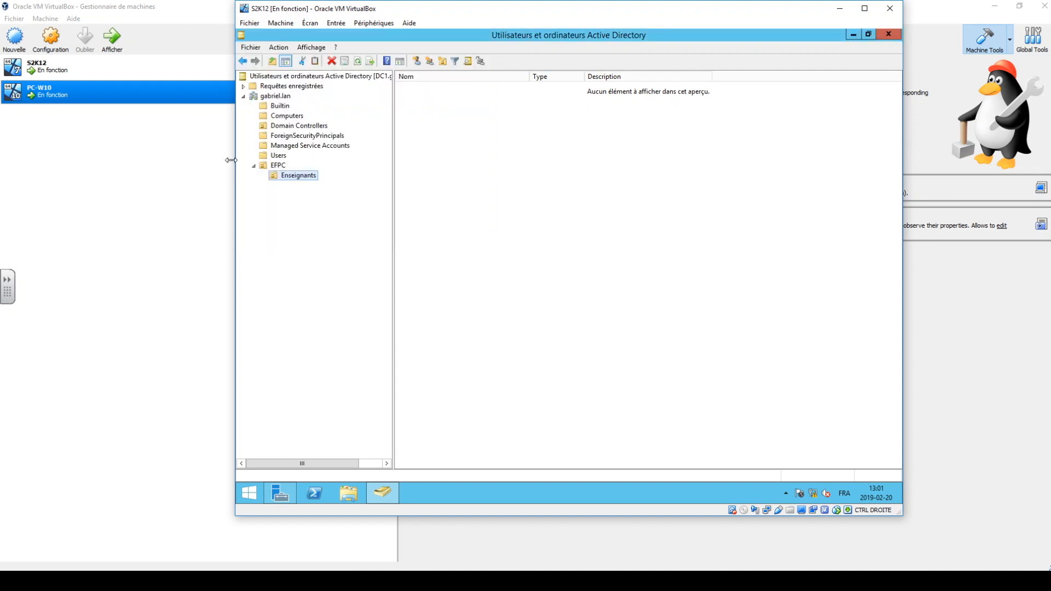
# Create a second organizational unit named Élèves inside EFPC, alongside Enseignants.
pyautogui.rightClick(267, 167)
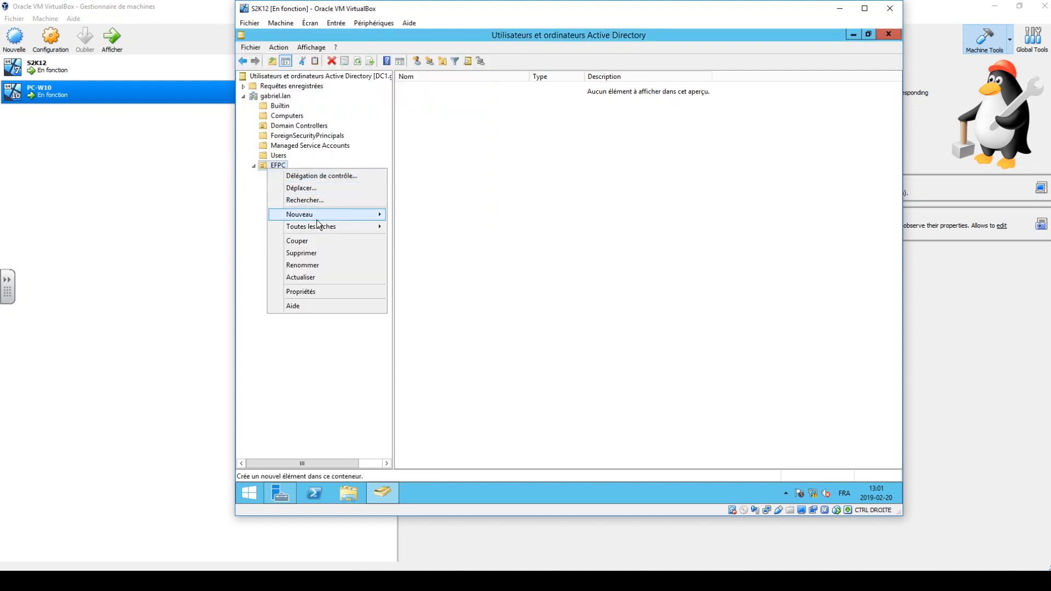
pyautogui.moveTo(323, 214)
pyautogui.click(455, 288)
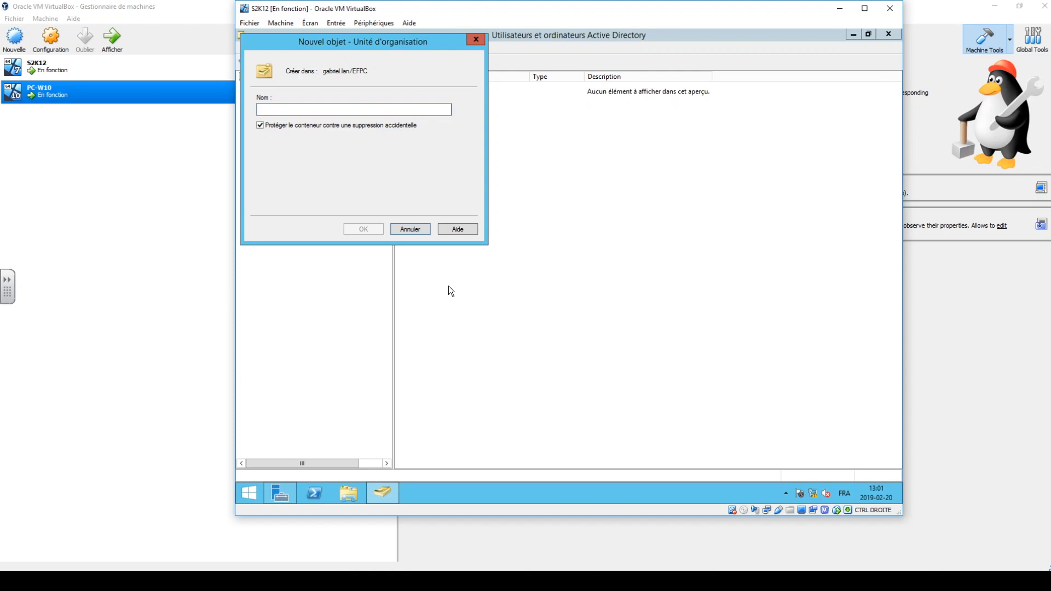
pyautogui.write('Élève')
pyautogui.press('BackSpace')
pyautogui.press('BackSpace')
pyautogui.press('BackSpace')
pyautogui.press('BackSpace')
pyautogui.press('BackSpace')
pyautogui.write('lèves')
pyautogui.press('Return')
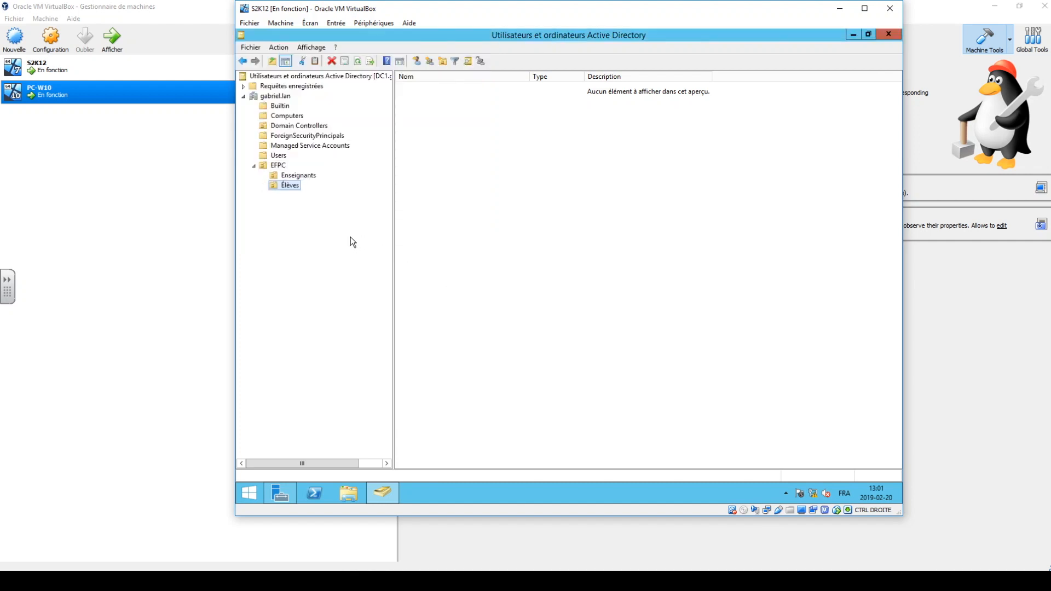
# Review the contents of the EFPC organizational unit and of its Enseignants and Élèves sub-units.
pyautogui.click(278, 166)
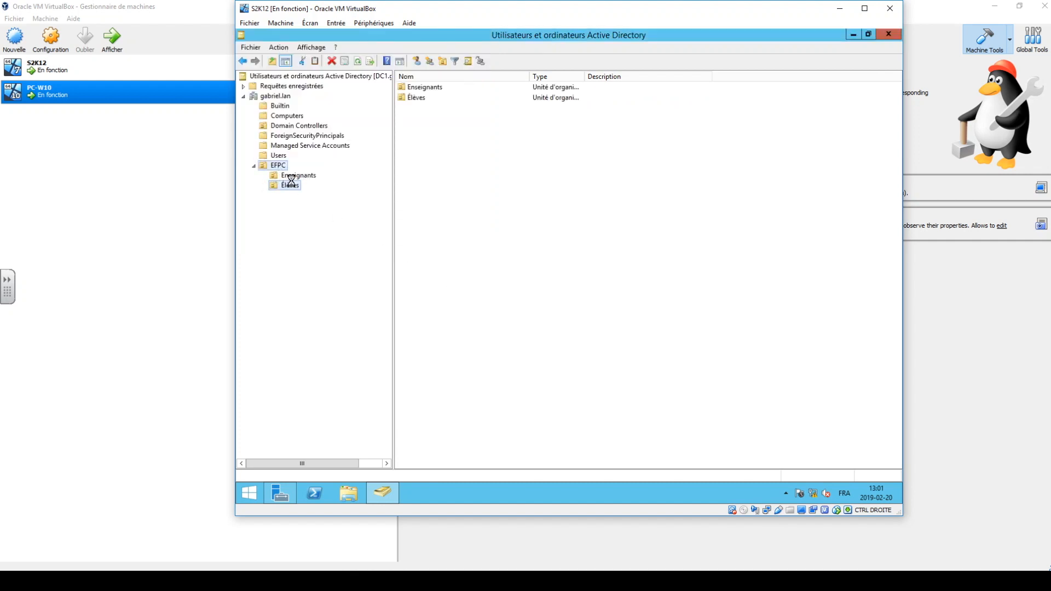
pyautogui.click(292, 182)
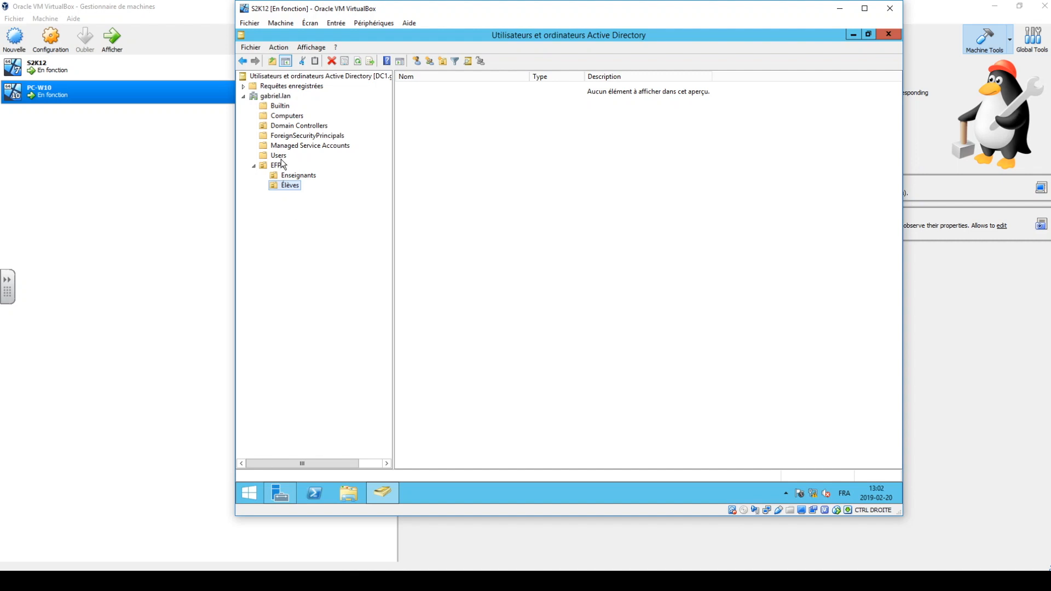
pyautogui.click(280, 176)
pyautogui.click(263, 166)
pyautogui.click(280, 175)
pyautogui.click(283, 186)
# Start a new user in the Enseignants organizational unit and enter the teacher's first name, last name and logon name.
pyautogui.click(290, 176)
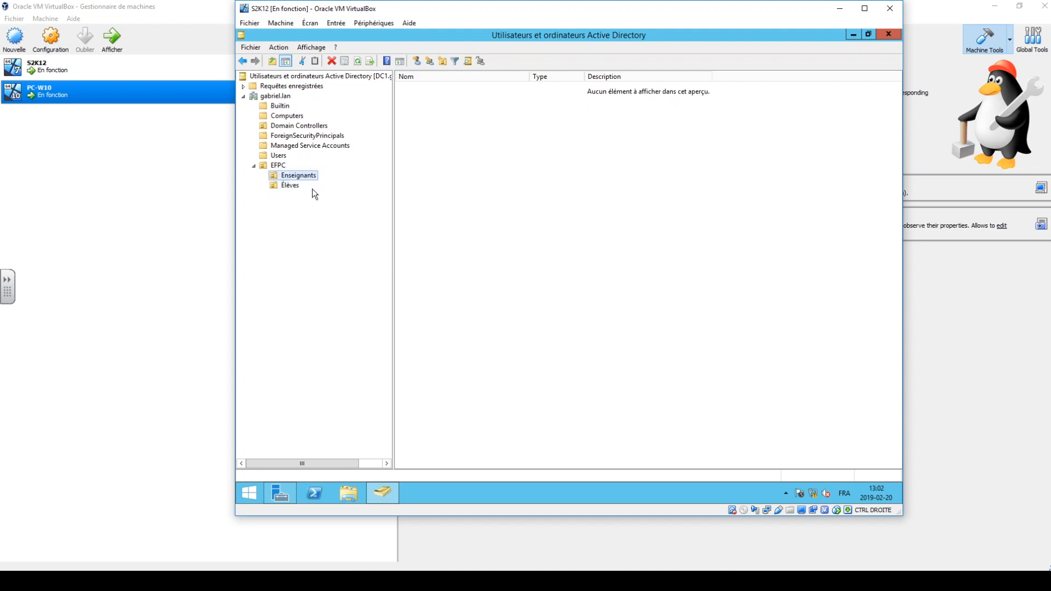
pyautogui.rightClick(441, 157)
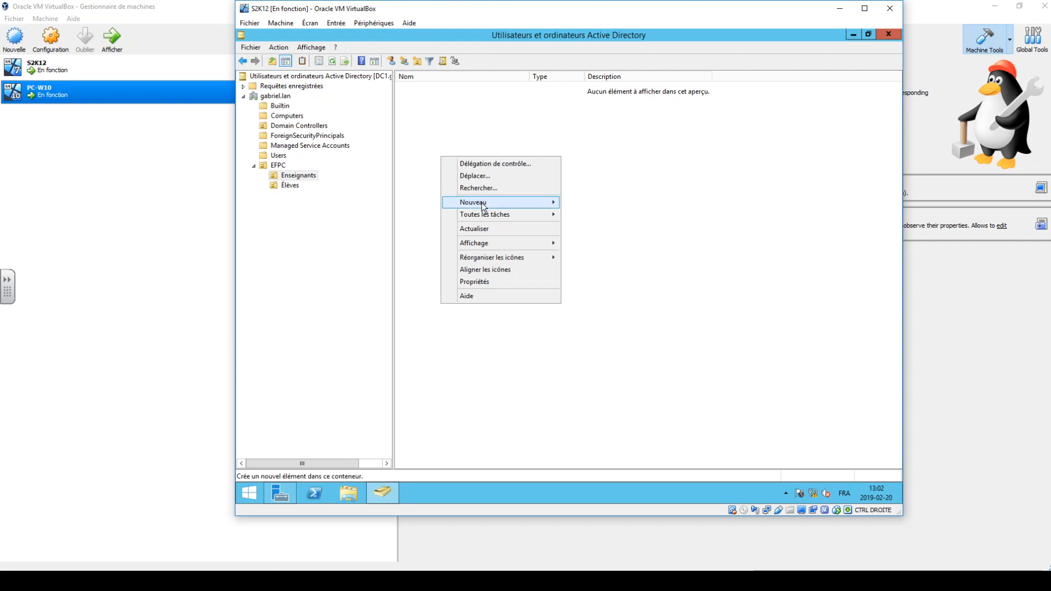
pyautogui.moveTo(484, 204)
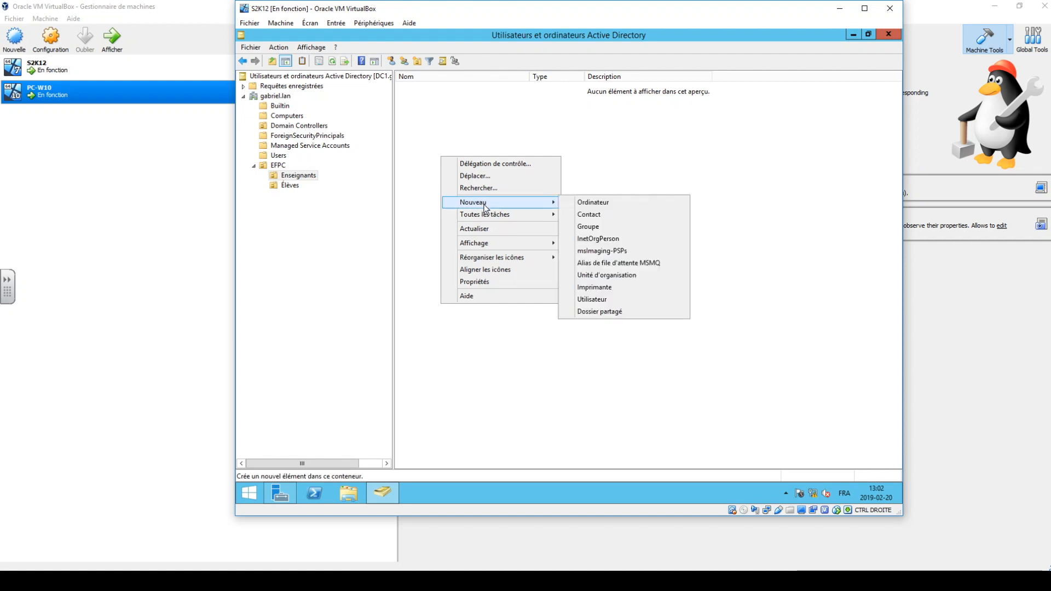
pyautogui.click(608, 300)
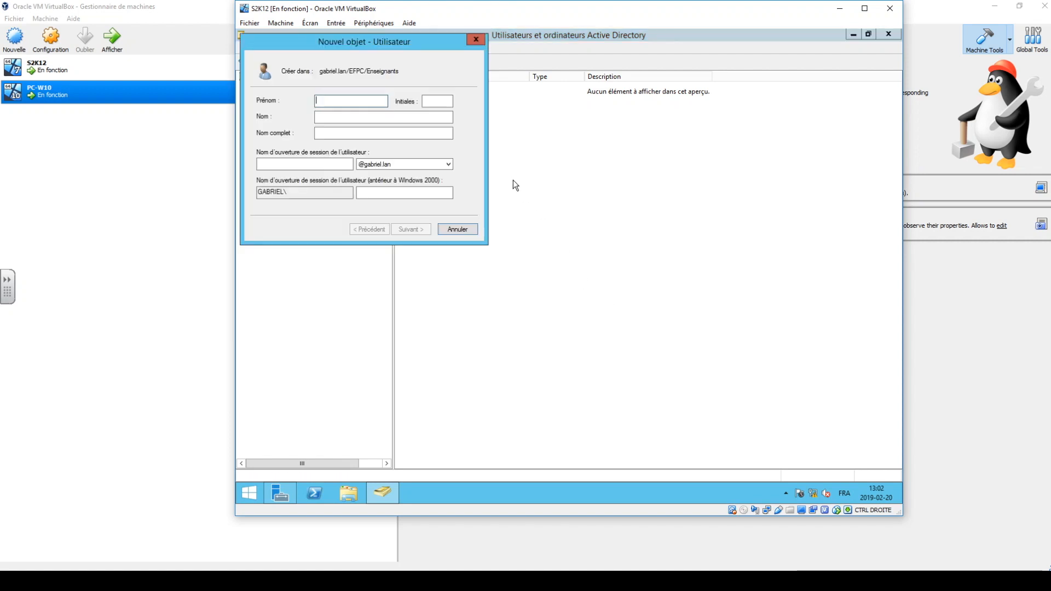
pyautogui.press('Tab')
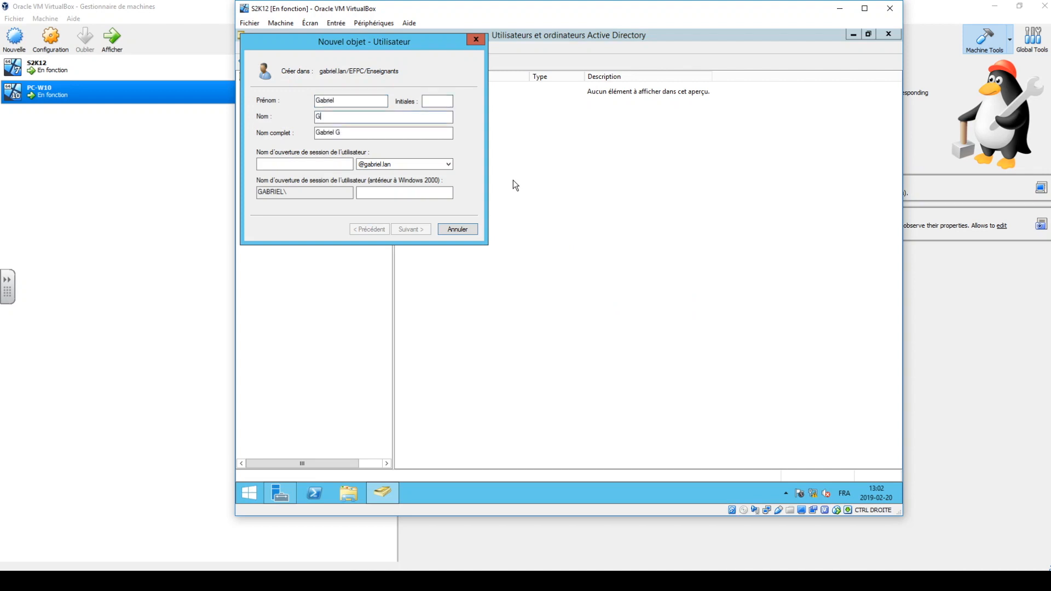
pyautogui.press('Tab')
pyautogui.press('Tab')
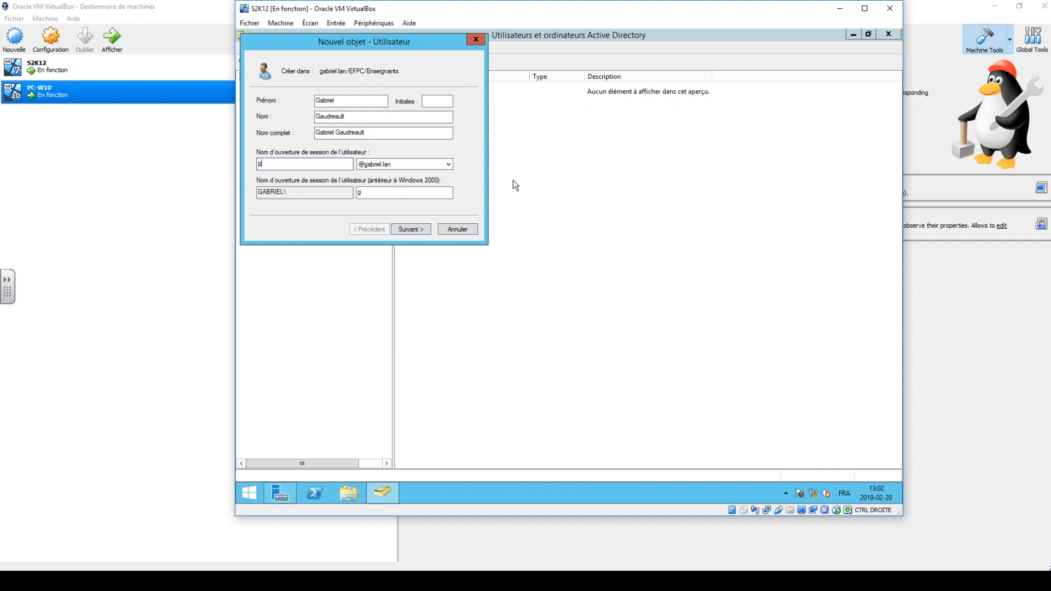
pyautogui.click(419, 234)
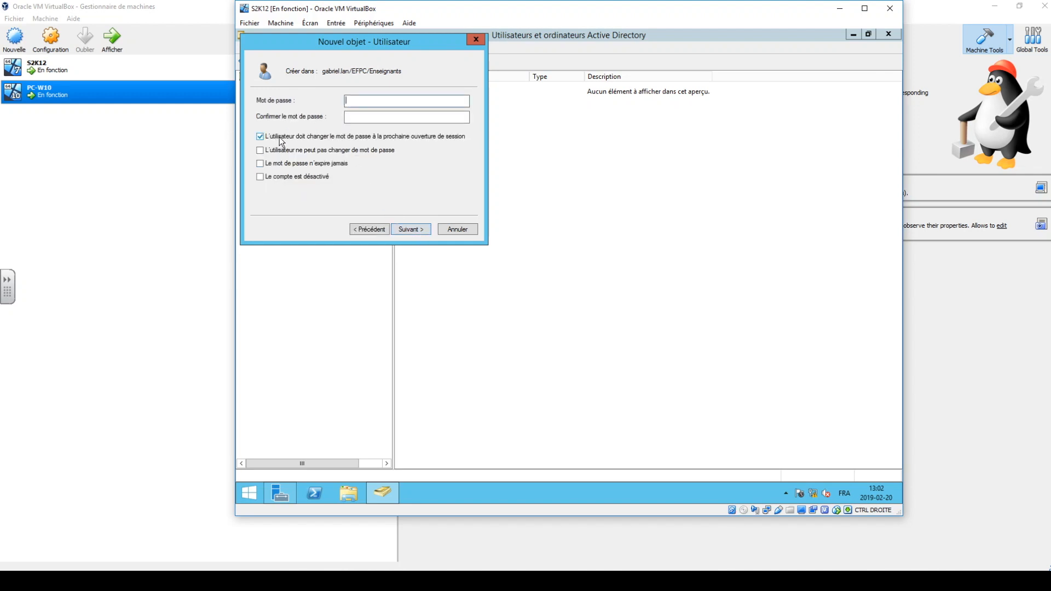
# Enter and confirm the new teacher's account password, and finish creating the user.
pyautogui.write('••••••••••••••••')
pyautogui.click(278, 141)
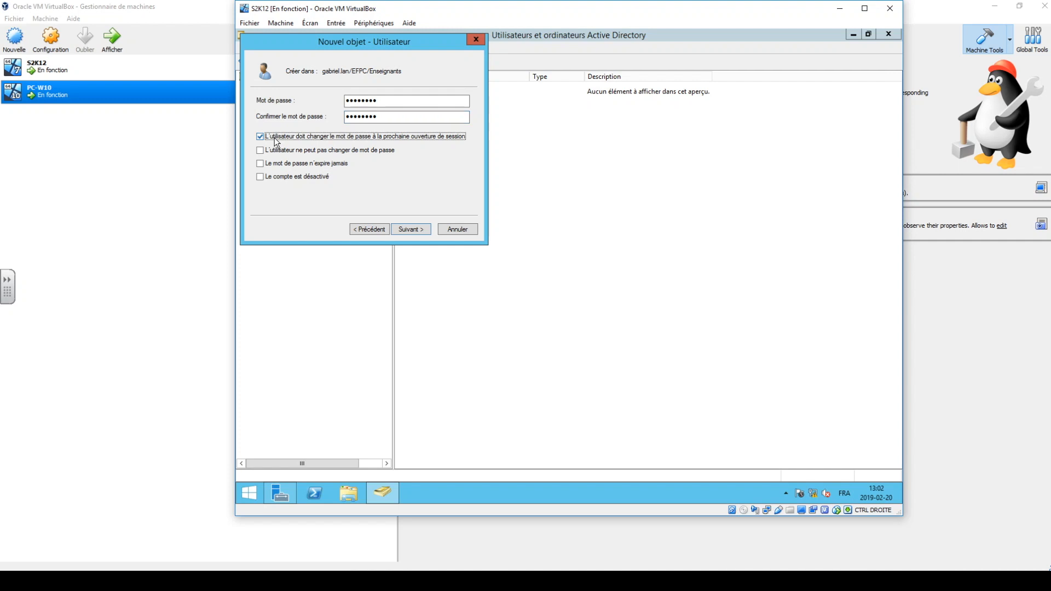
pyautogui.click(399, 234)
pyautogui.click(399, 234)
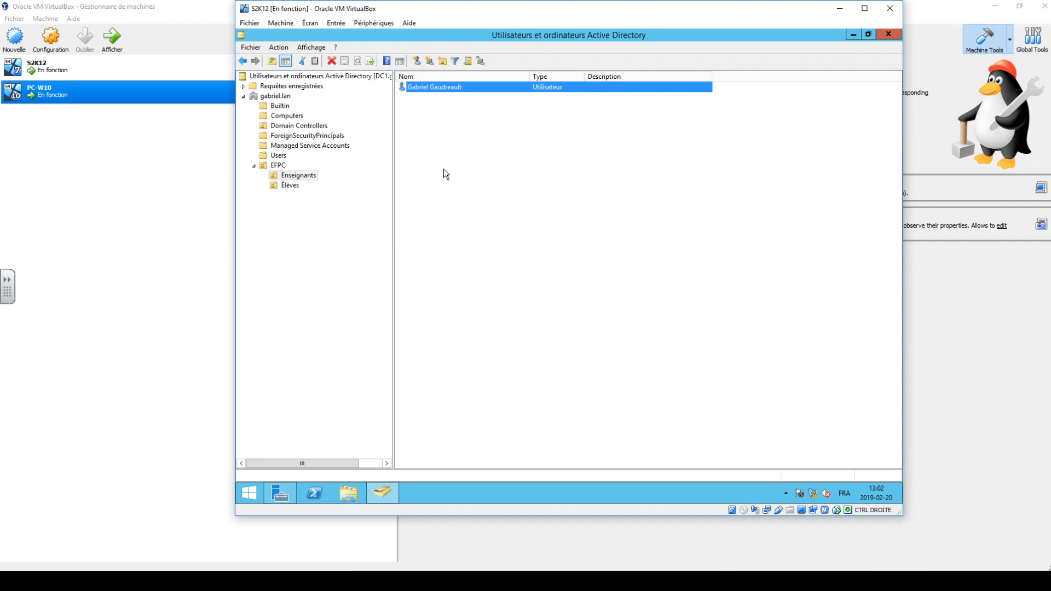
# Start a second user in Enseignants and fill in that teacher's first name, last name and logon name.
pyautogui.rightClick(428, 113)
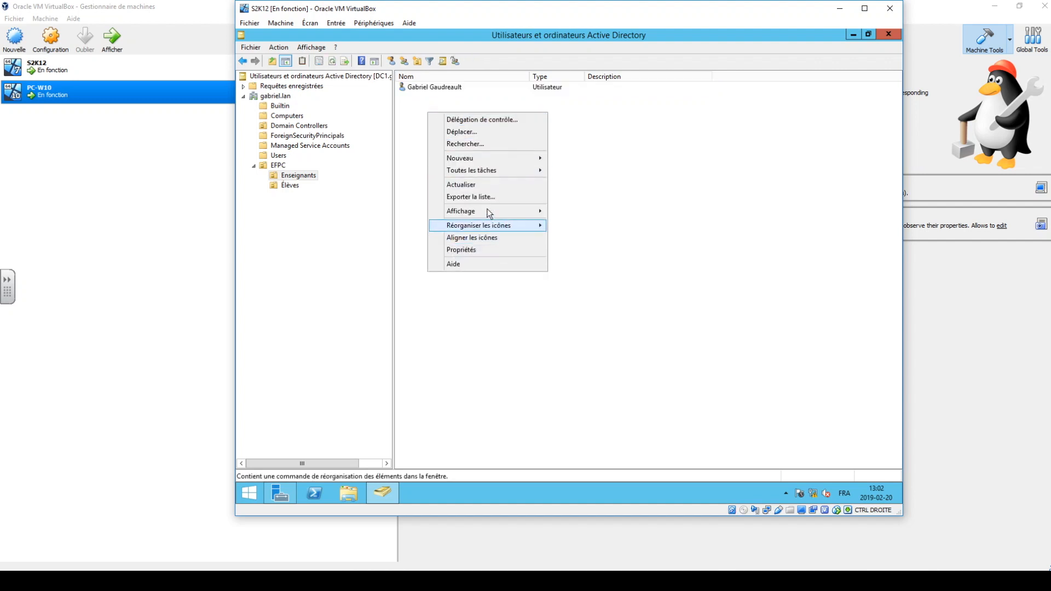
pyautogui.moveTo(492, 158)
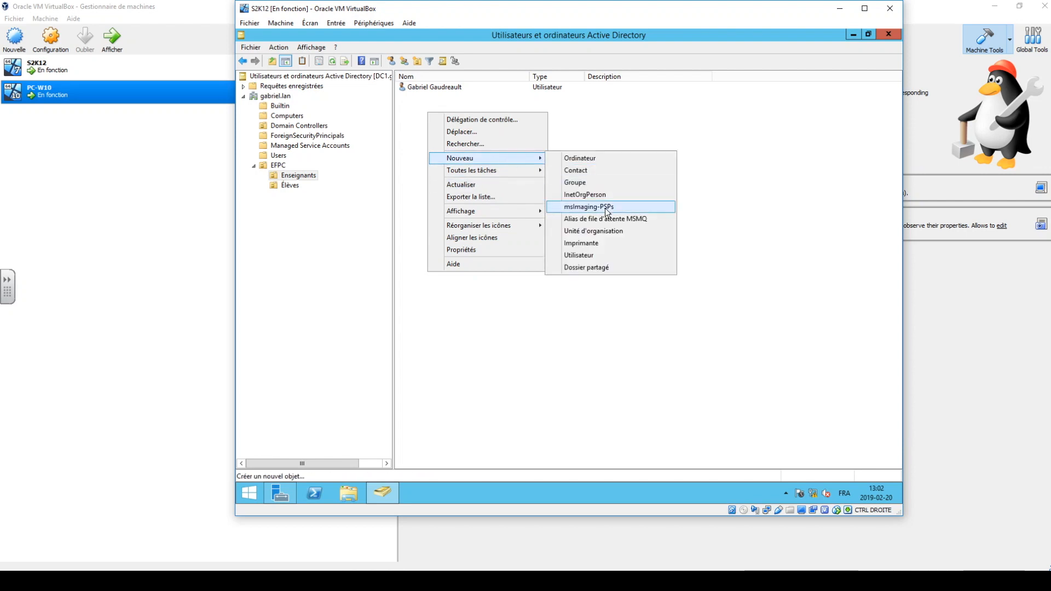
pyautogui.click(600, 255)
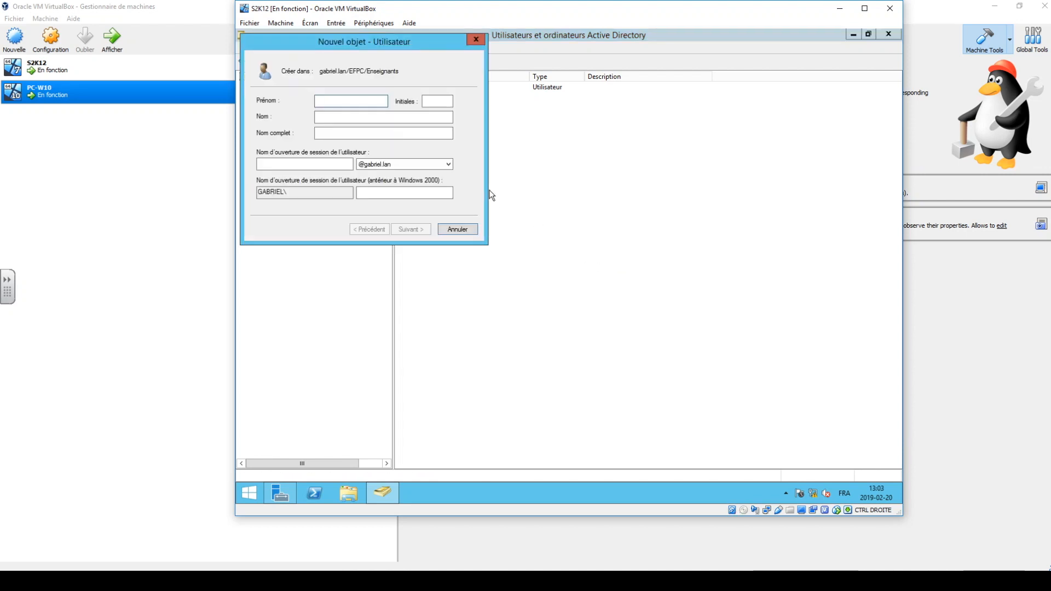
pyautogui.press('Tab')
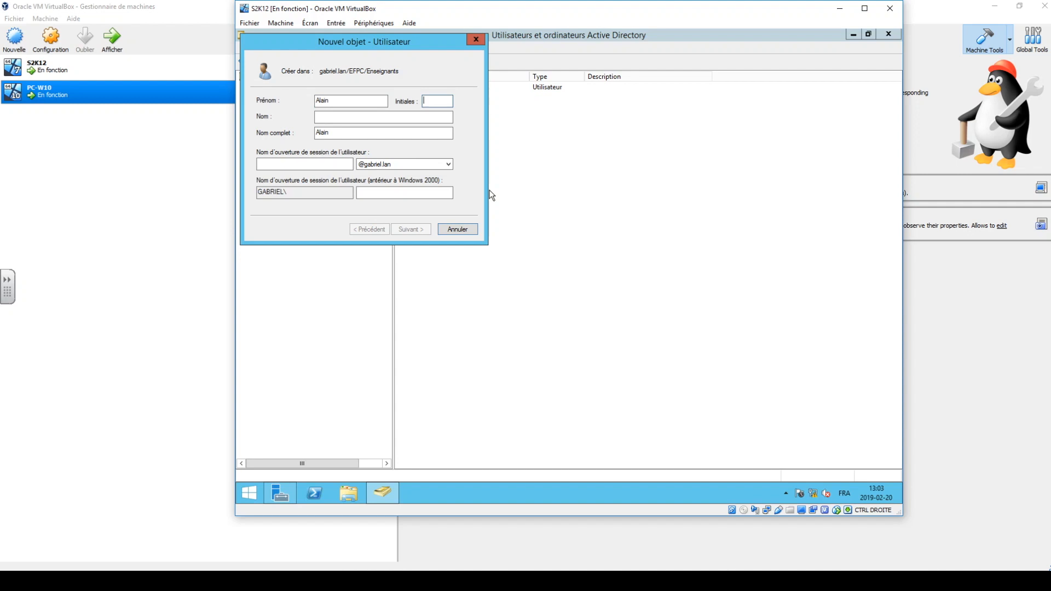
pyautogui.press('Tab')
pyautogui.press('Tab')
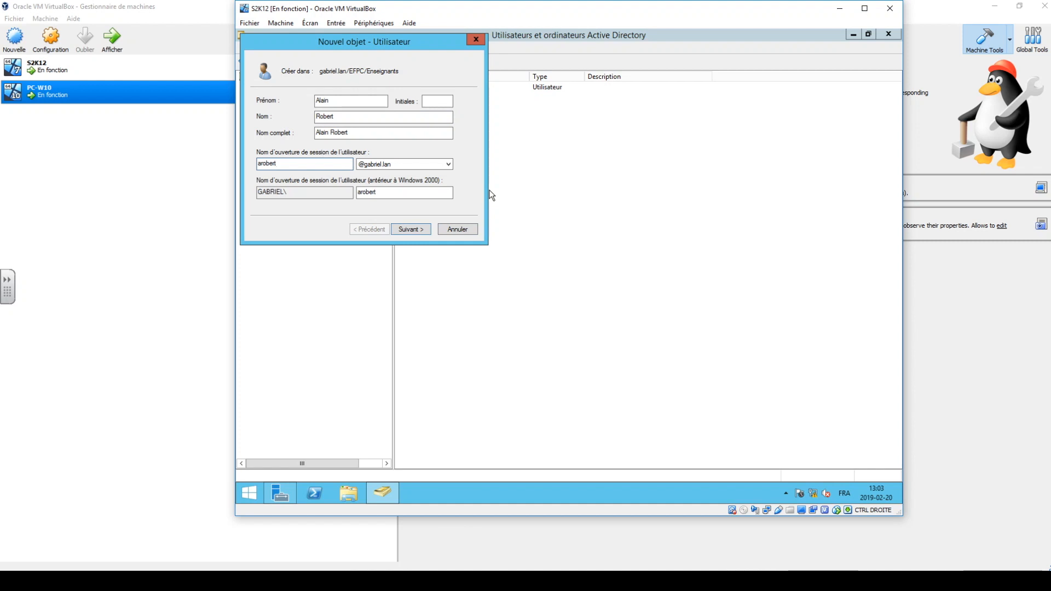
pyautogui.click(423, 229)
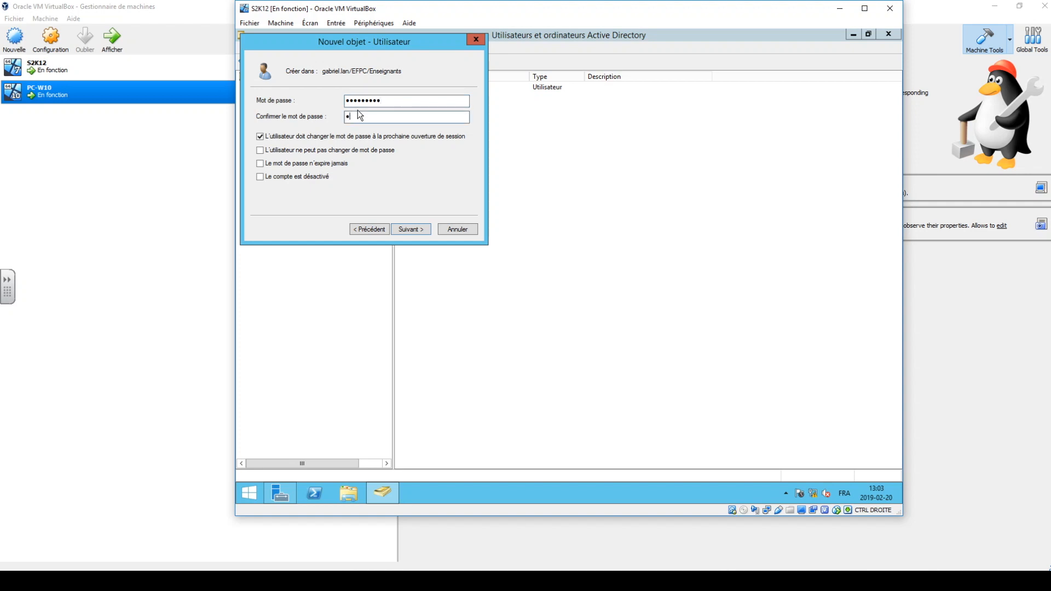
# Re-enter and confirm the second teacher's password, turn off the password change at next logon, and finish creating the user.
pyautogui.write('••')
pyautogui.moveTo(412, 101); pyautogui.dragTo(272, 104)
pyautogui.write('••••••••')
pyautogui.press('Tab')
pyautogui.write('••••••••')
pyautogui.click(261, 136)
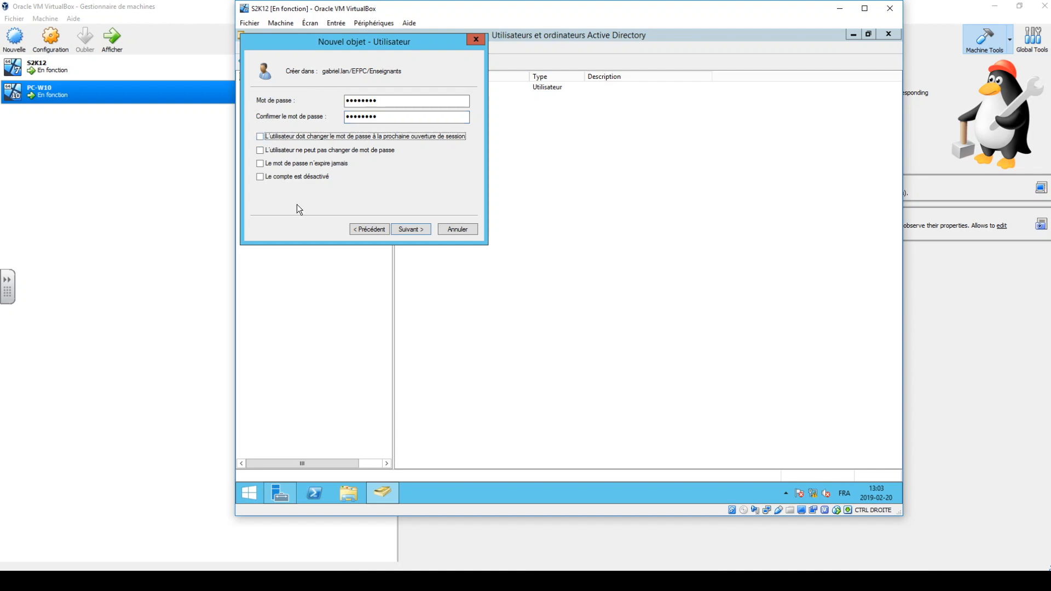
pyautogui.click(420, 233)
pyautogui.click(417, 232)
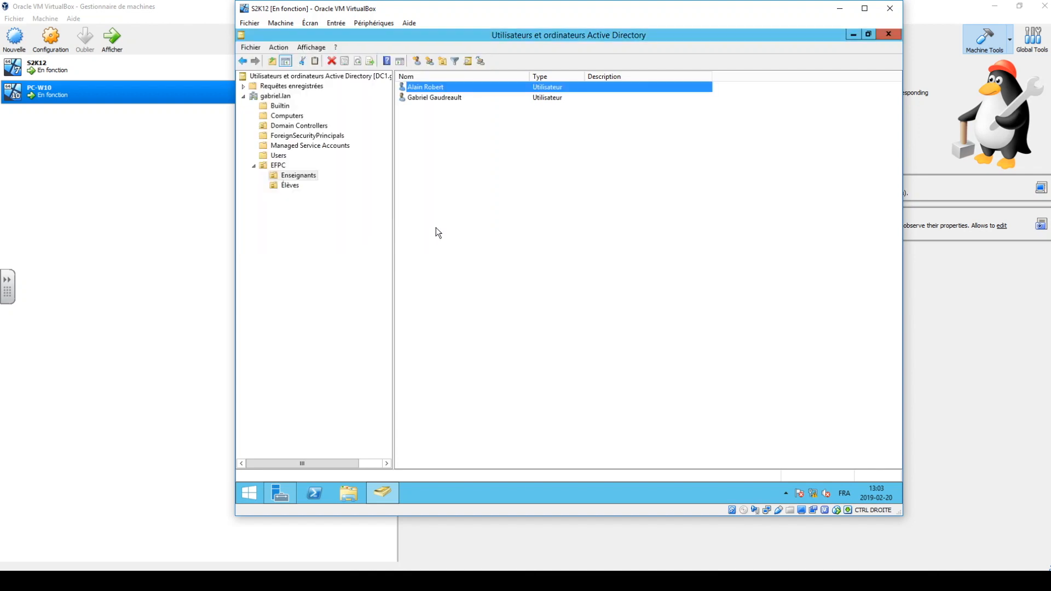
# Start a third user in Enseignants and enter that teacher's first name, last name and logon name.
pyautogui.rightClick(408, 144)
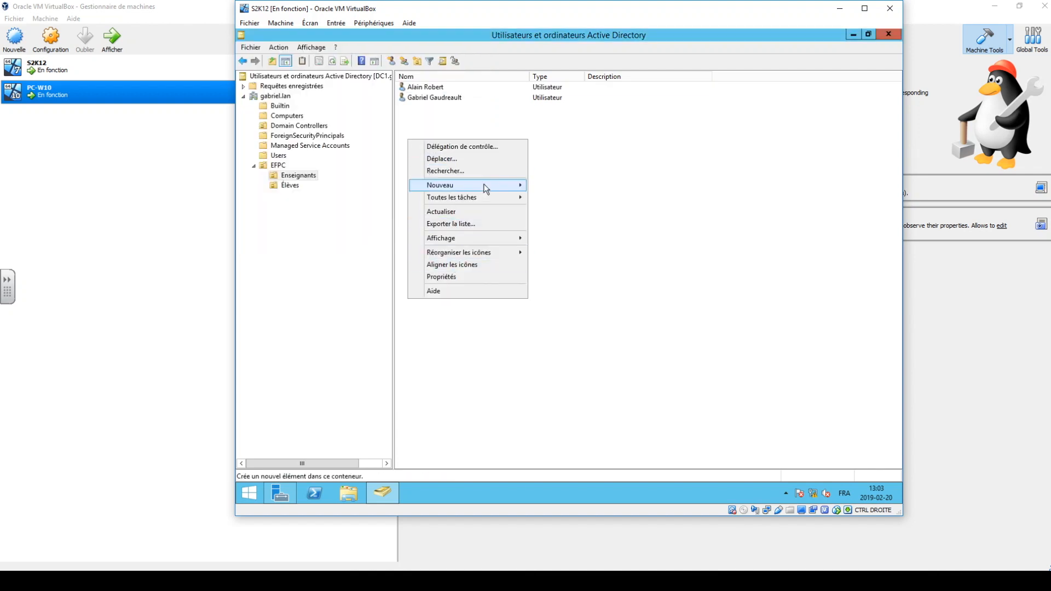
pyautogui.moveTo(499, 188)
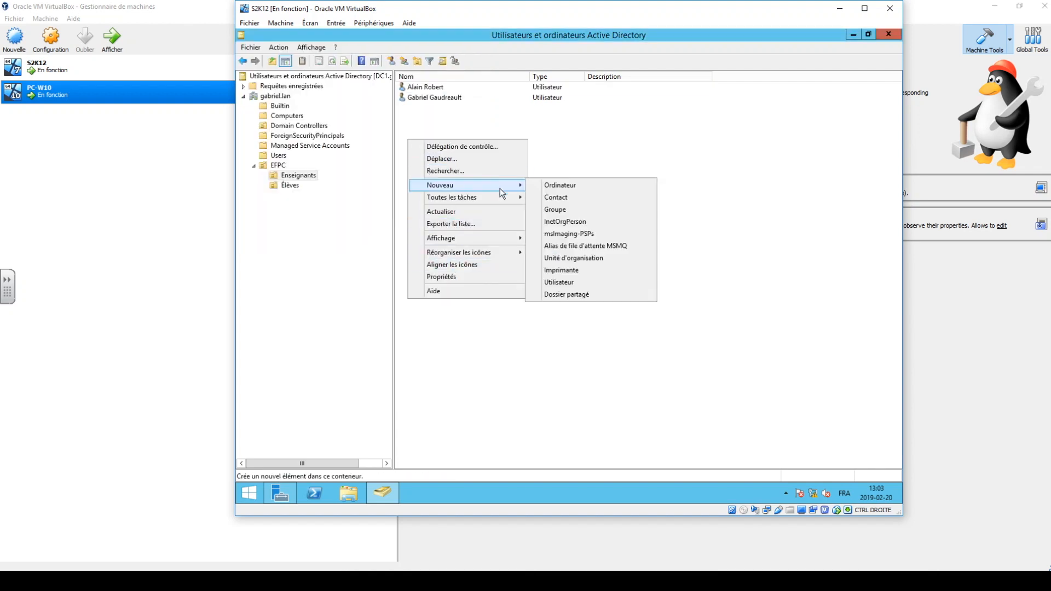
pyautogui.click(569, 282)
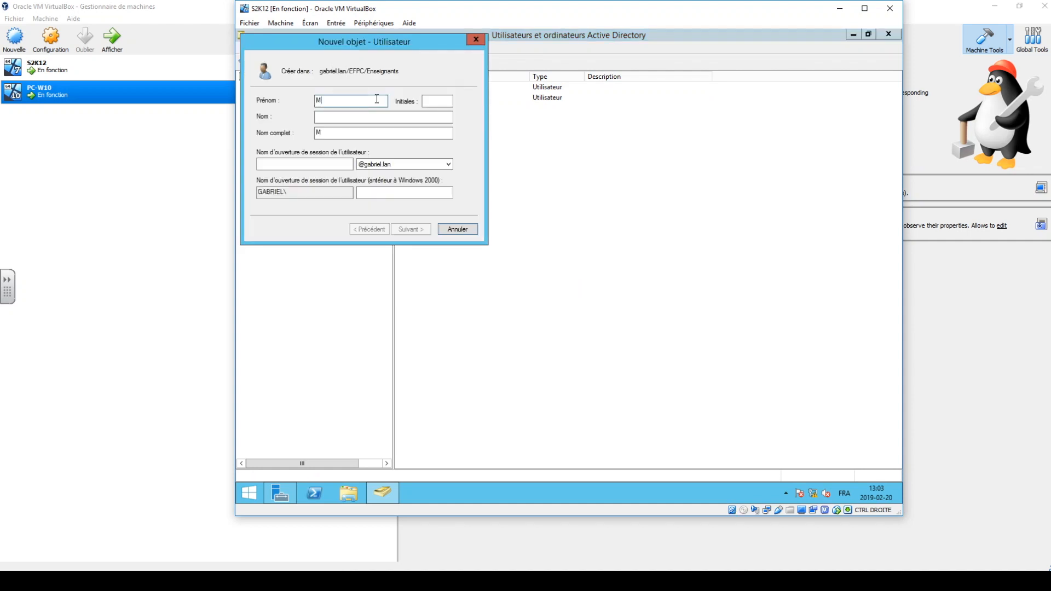
pyautogui.press('Tab')
pyautogui.press('Tab')
pyautogui.press('Tab')
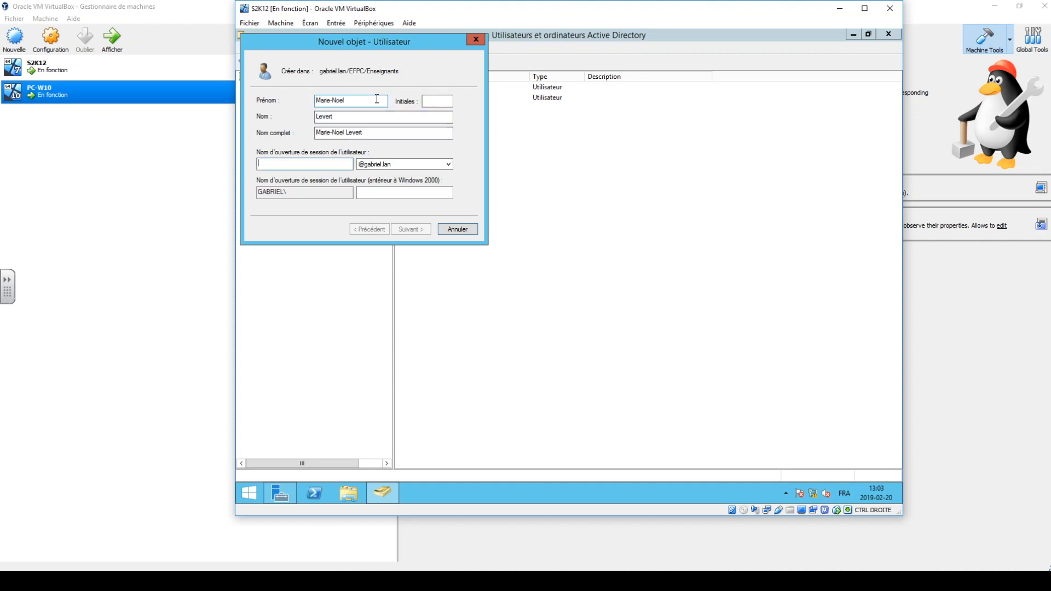
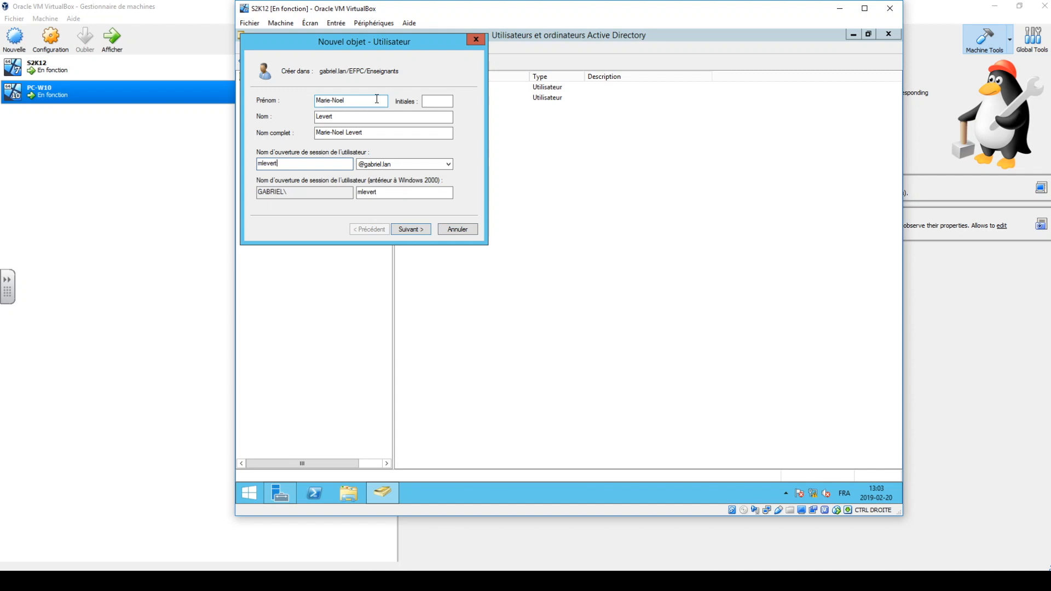
pyautogui.click(411, 229)
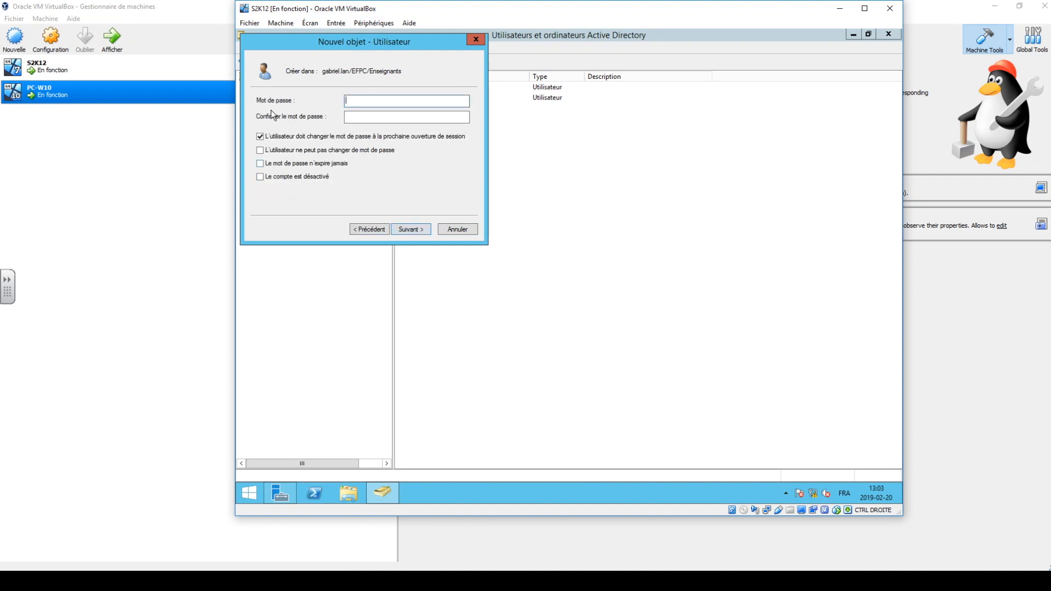
# Enter and confirm the third teacher's password, turn off the password change at next logon, and finish creating the user.
pyautogui.write('••••••••')
pyautogui.press('Tab')
pyautogui.write('••••••••')
pyautogui.click(313, 137)
pyautogui.click(411, 229)
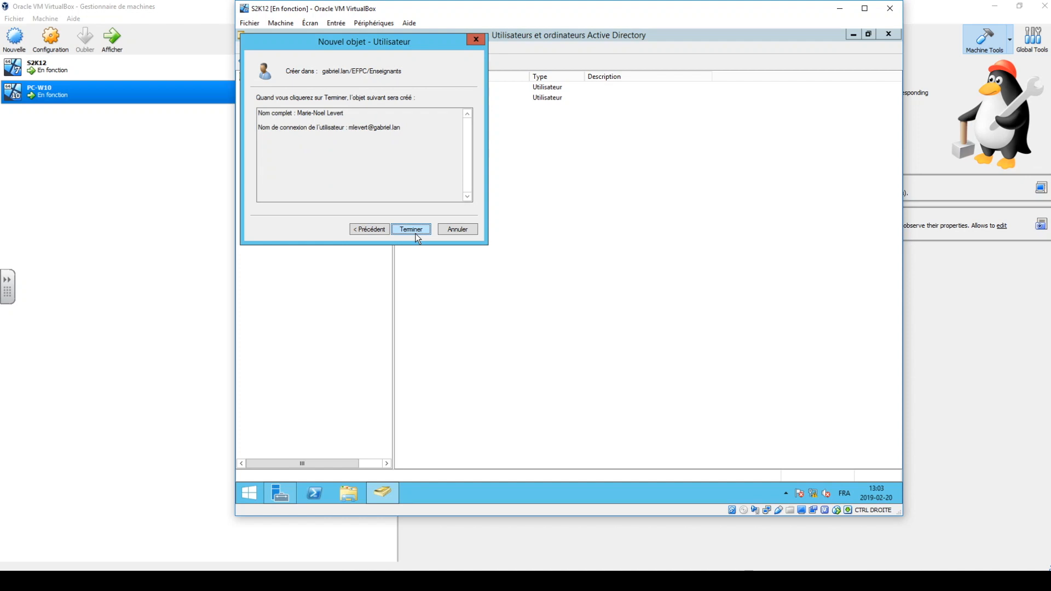
pyautogui.click(411, 229)
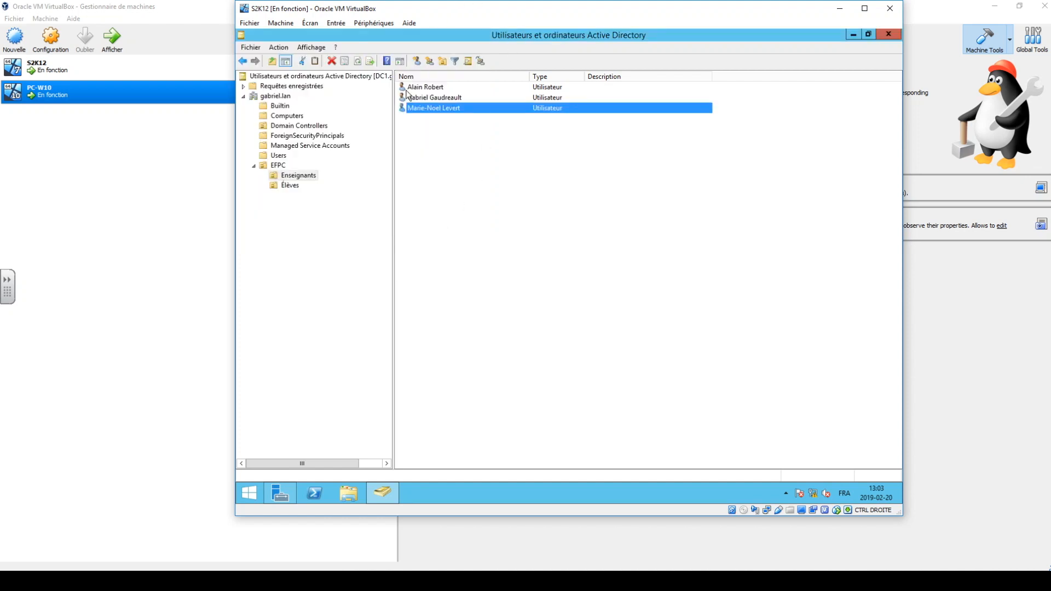
pyautogui.click(422, 147)
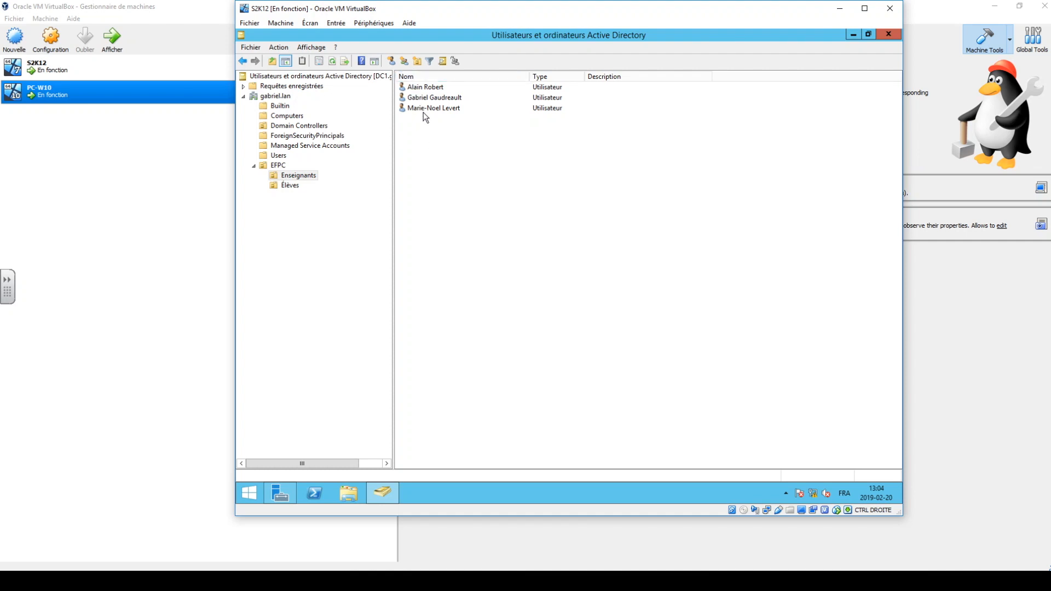
# Create a security group named Enseignants with Domaine local scope in the Enseignants organizational unit.
pyautogui.click(404, 61)
pyautogui.click(324, 109)
pyautogui.write('Ens')
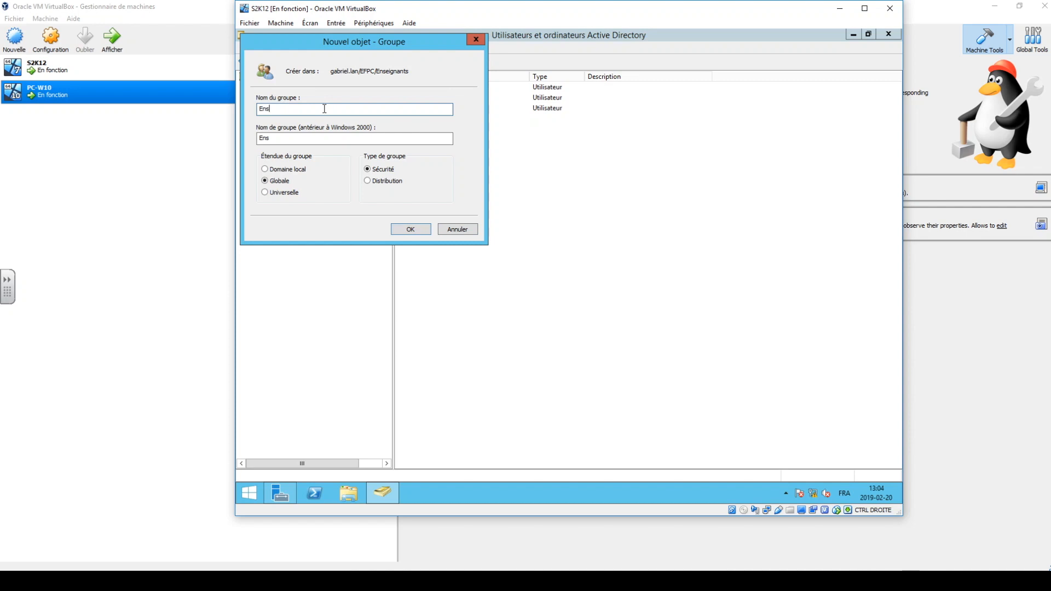
pyautogui.write('eignants')
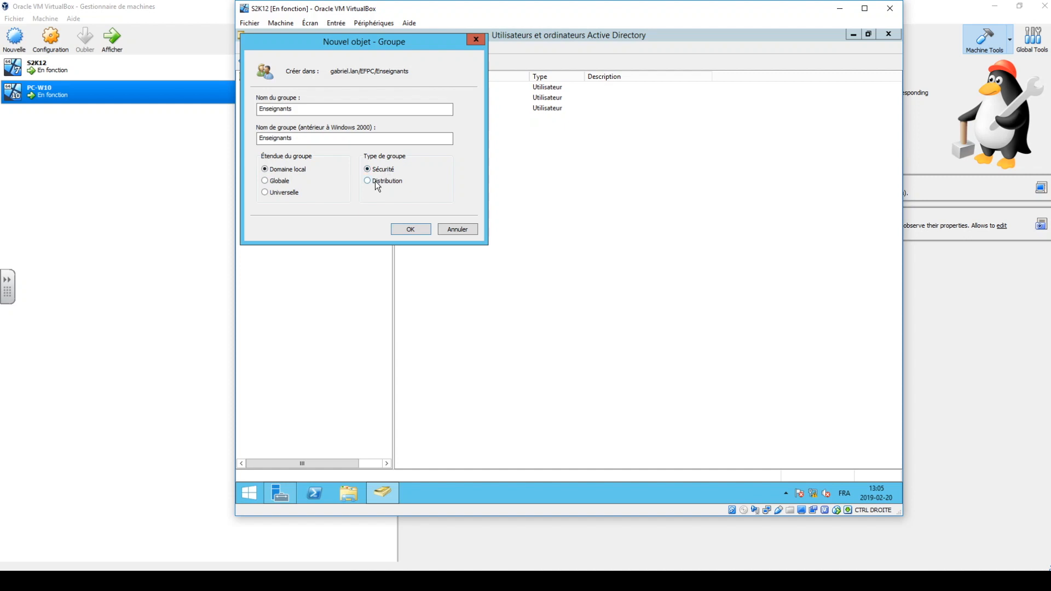
pyautogui.click(398, 230)
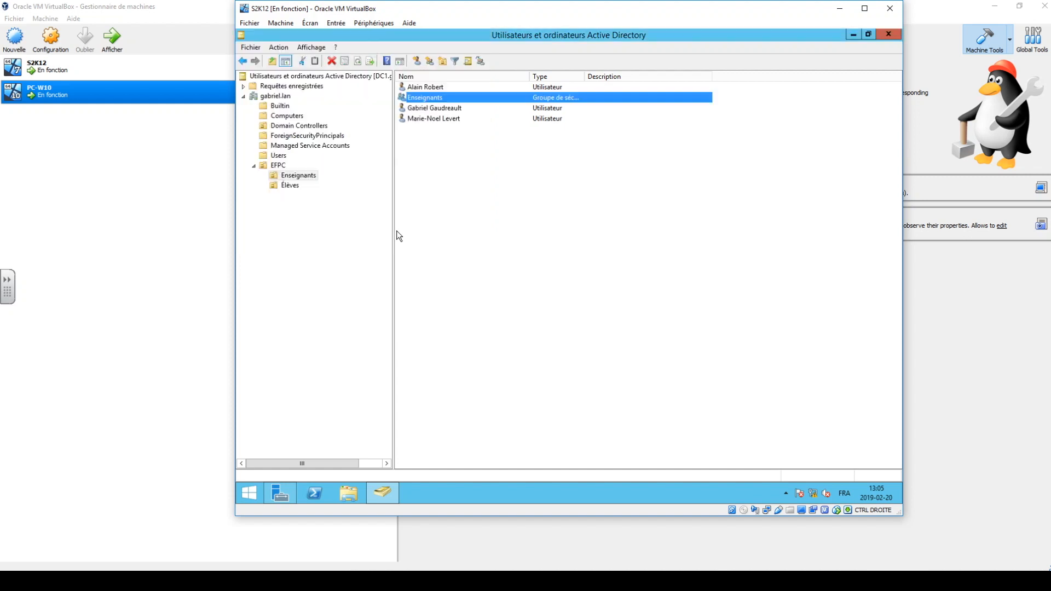
pyautogui.click(462, 197)
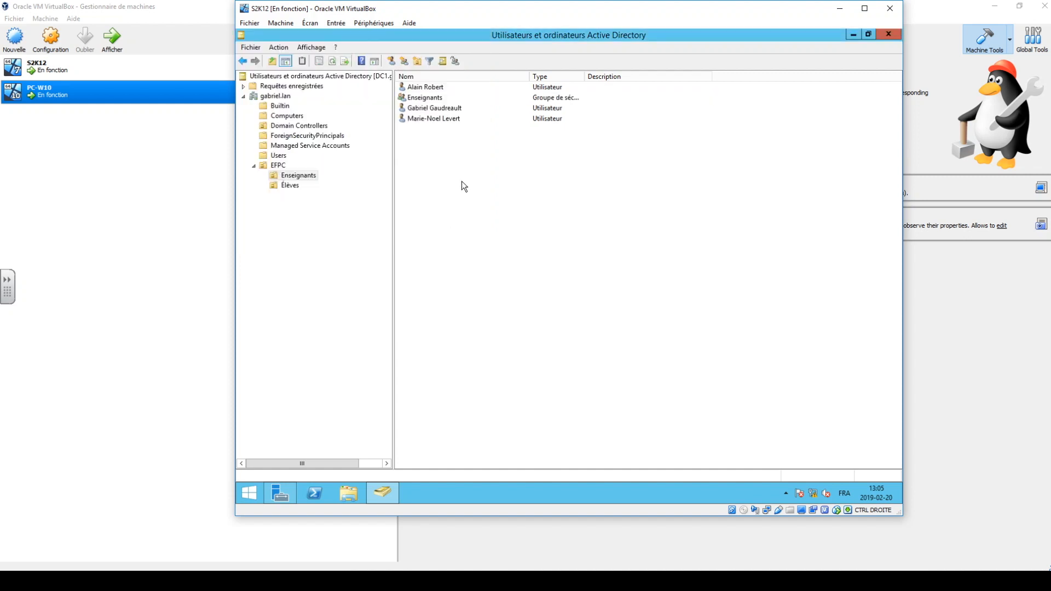
# Start adding members to the Enseignants group, enter the three teachers' logon names and try to check them.
pyautogui.doubleClick(419, 102)
pyautogui.click(480, 157)
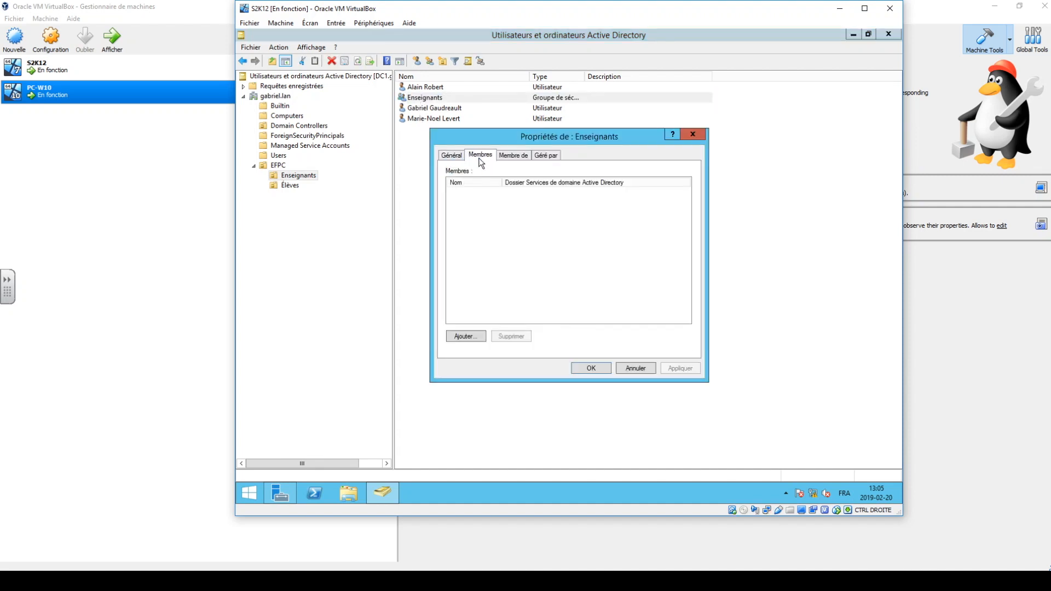
pyautogui.click(466, 335)
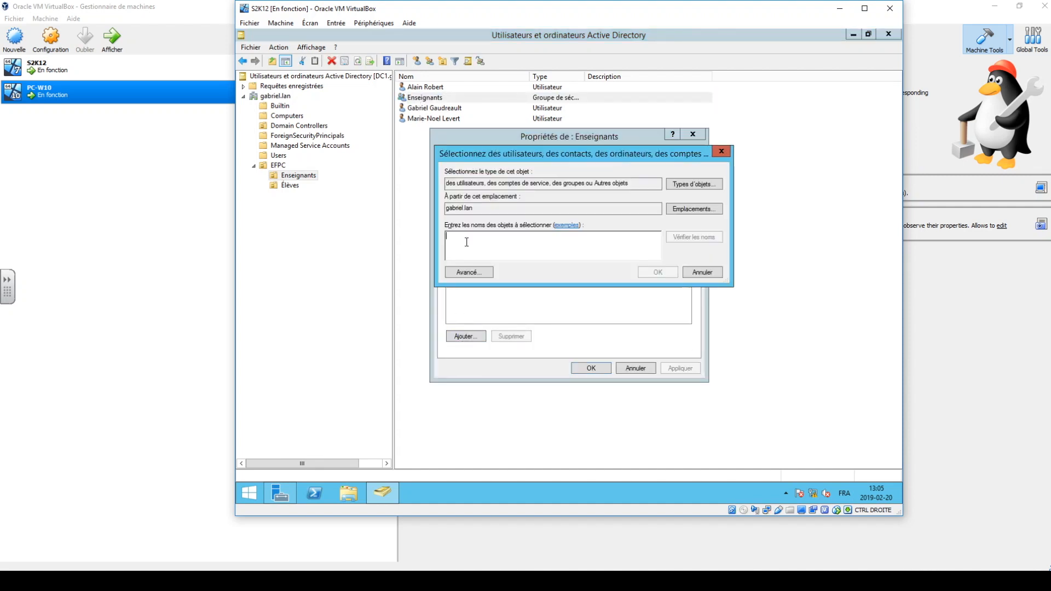
pyautogui.write('alai')
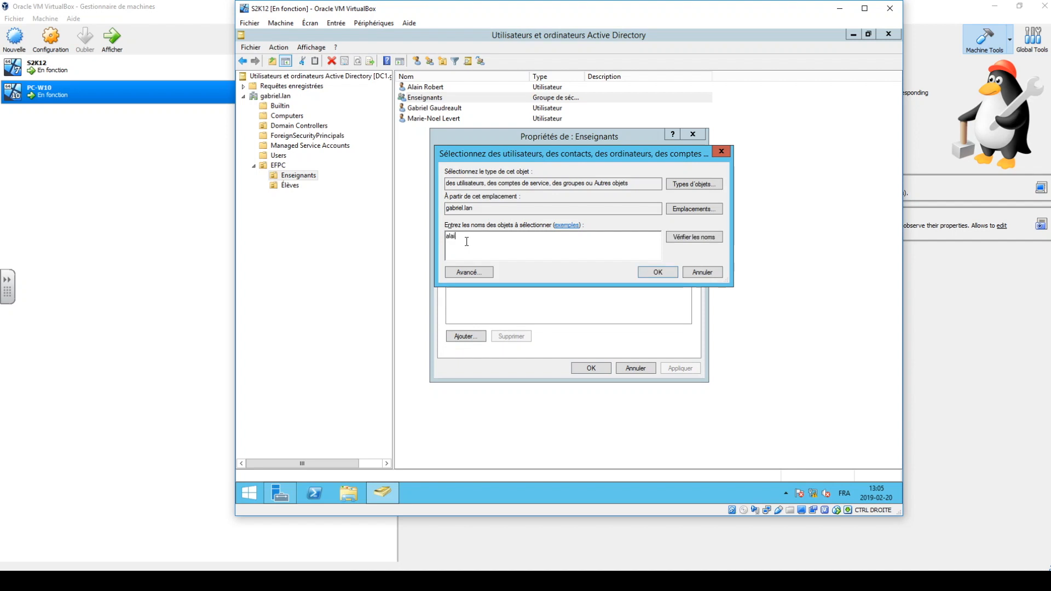
pyautogui.press('BackSpace')
pyautogui.press('BackSpace')
pyautogui.press('BackSpace')
pyautogui.press('BackSpace')
pyautogui.click(695, 237)
pyautogui.click(690, 333)
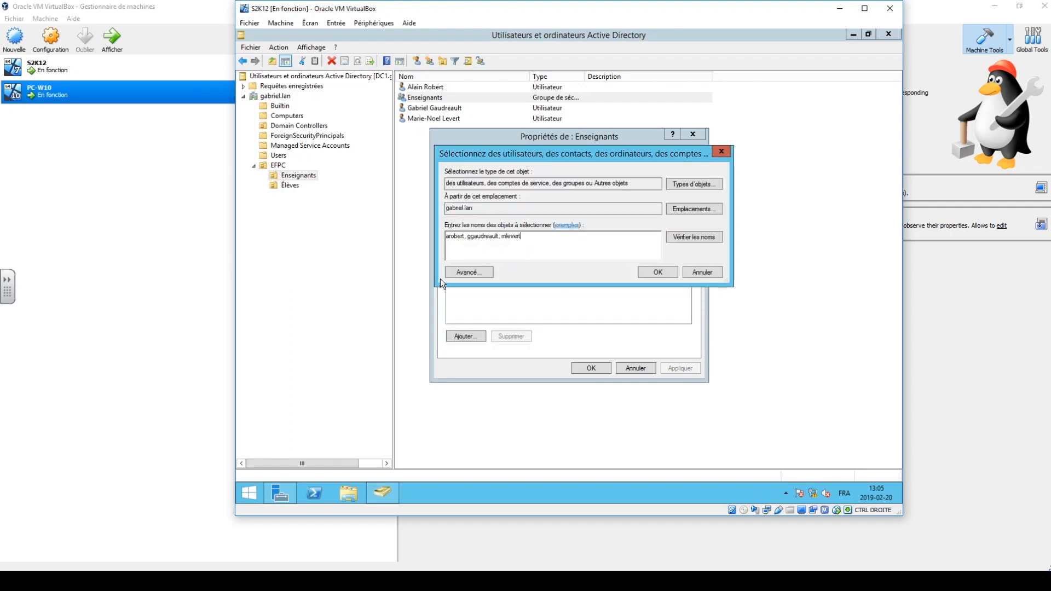
# Separate the three logon names with semicolons and check the names against the directory again.
pyautogui.write('t')
pyautogui.press('Left')
pyautogui.press('Left')
pyautogui.press('Left')
pyautogui.press('Left')
pyautogui.press('BackSpace')
pyautogui.write(';')
pyautogui.press('Left')
pyautogui.press('Left')
pyautogui.press('Left')
pyautogui.press('Left')
pyautogui.press('Left')
pyautogui.press('Left')
pyautogui.press('Left')
pyautogui.press('Left')
pyautogui.press('Left')
pyautogui.press('Left')
pyautogui.press('Left')
pyautogui.press('Left')
pyautogui.press('Left')
pyautogui.press('BackSpace')
pyautogui.write(';')
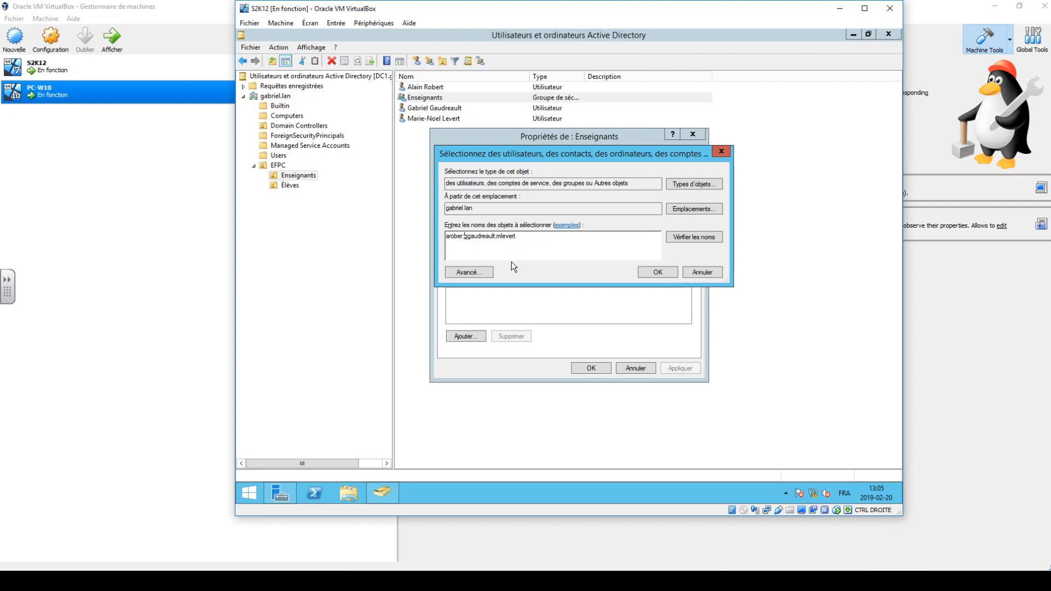
pyautogui.click(717, 237)
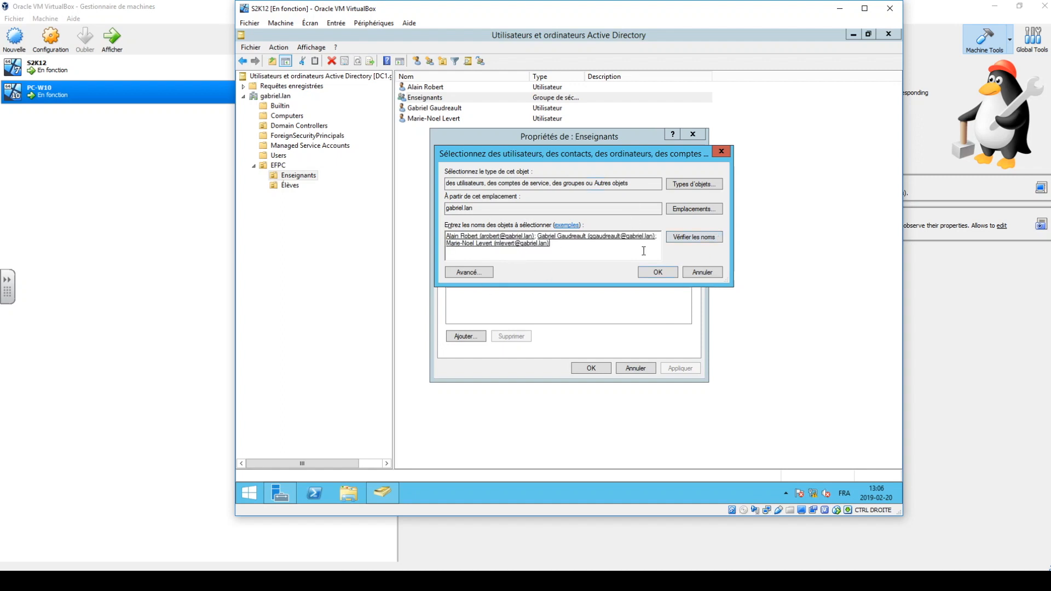
# Add the three teachers to the Enseignants group, widen the member name column and save the group's properties.
pyautogui.click(657, 272)
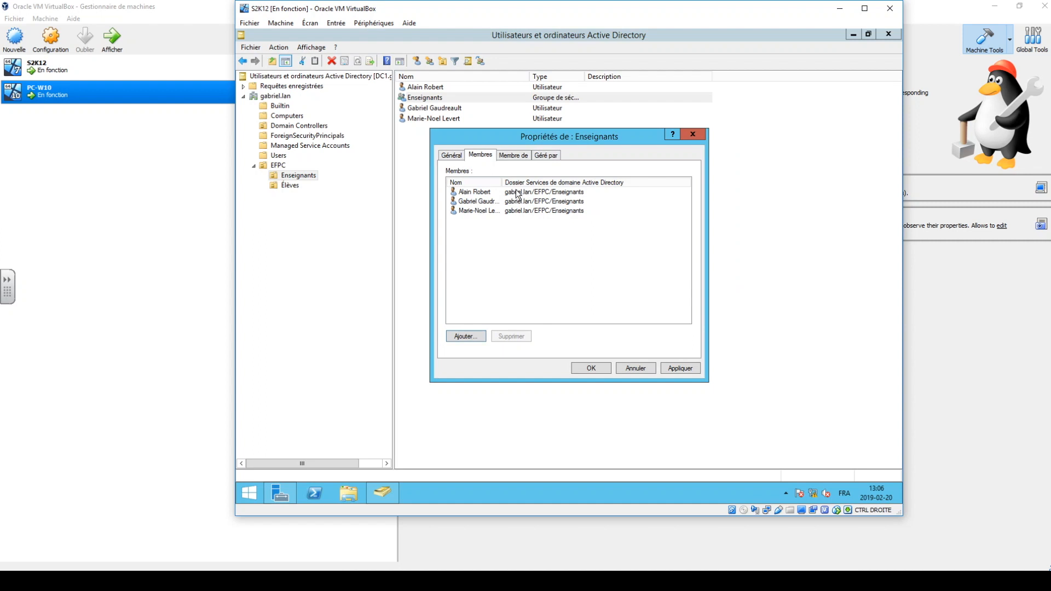
pyautogui.moveTo(503, 180); pyautogui.dragTo(528, 183)
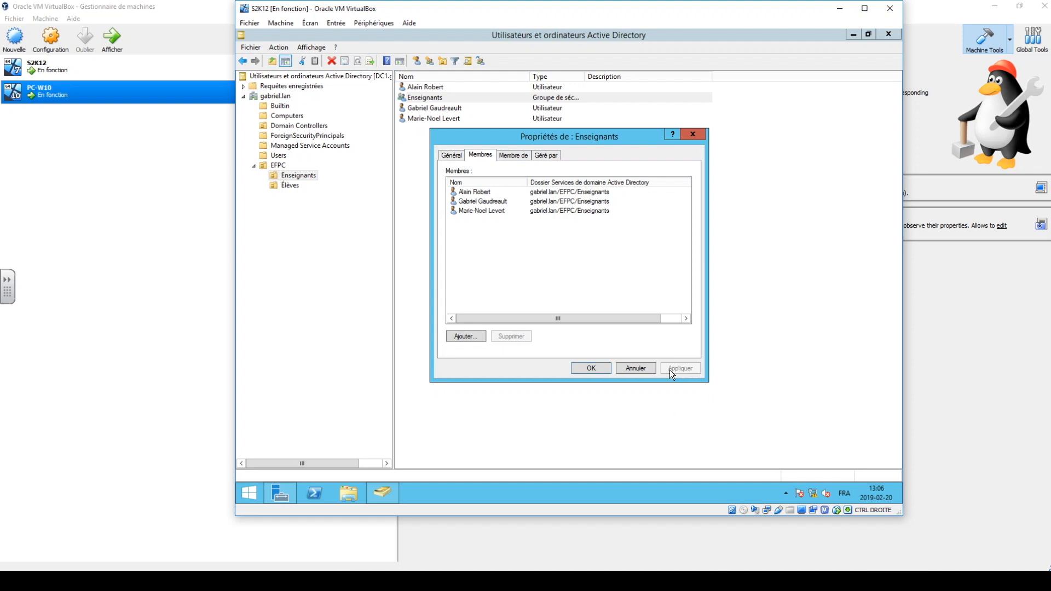
pyautogui.click(593, 368)
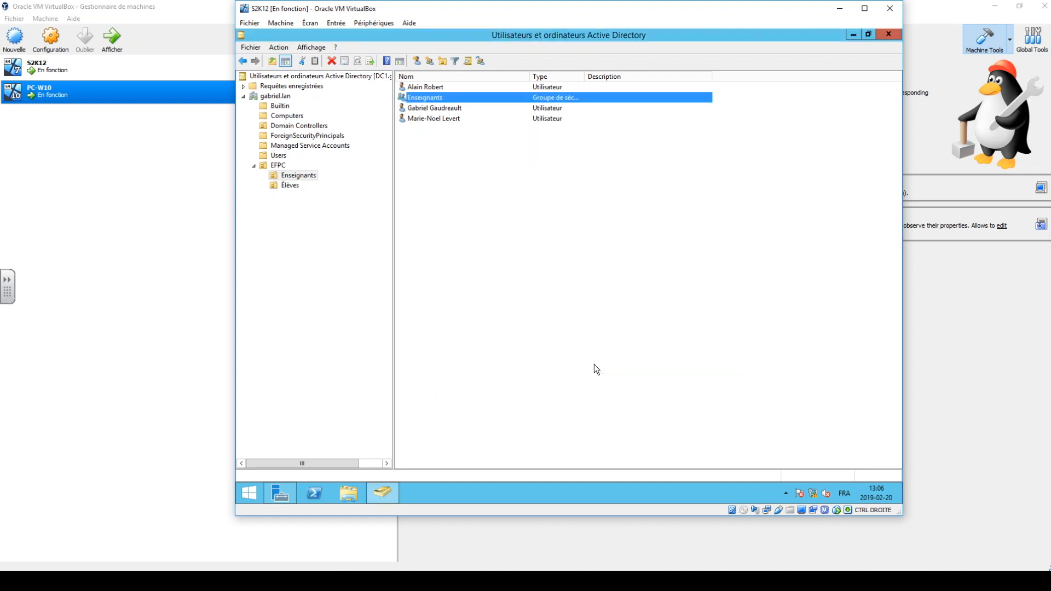
pyautogui.click(594, 365)
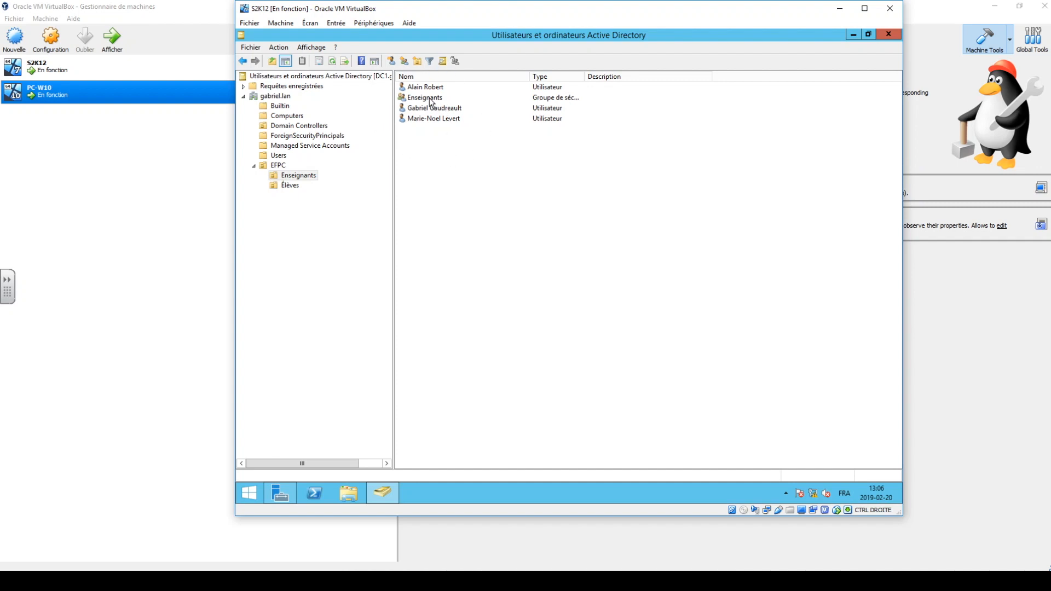
# Check the Élèves unit, return to Enseignants and widen the Type column to read the full object types.
pyautogui.click(289, 186)
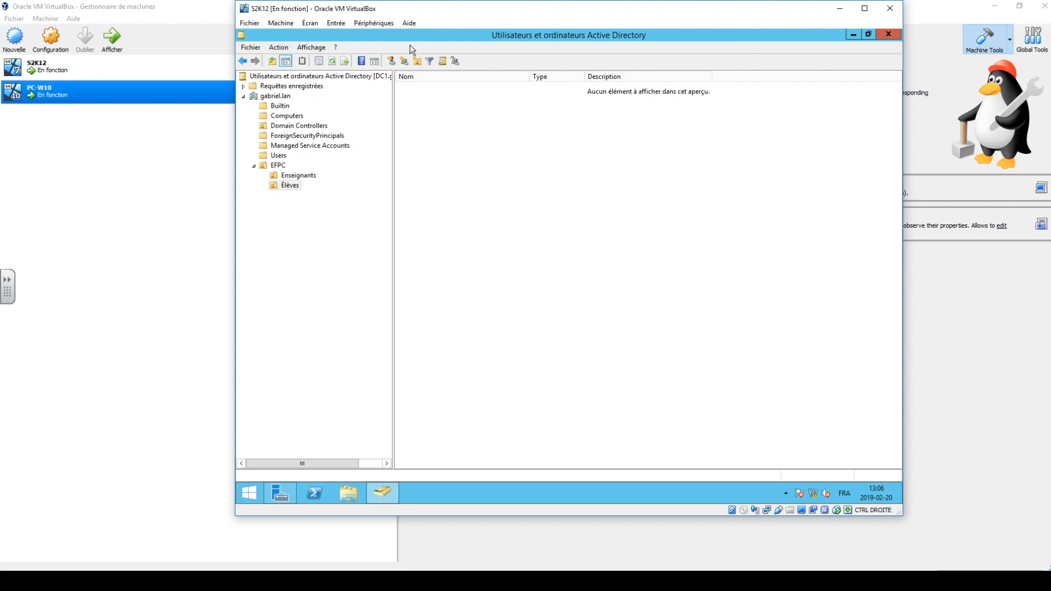
pyautogui.click(282, 176)
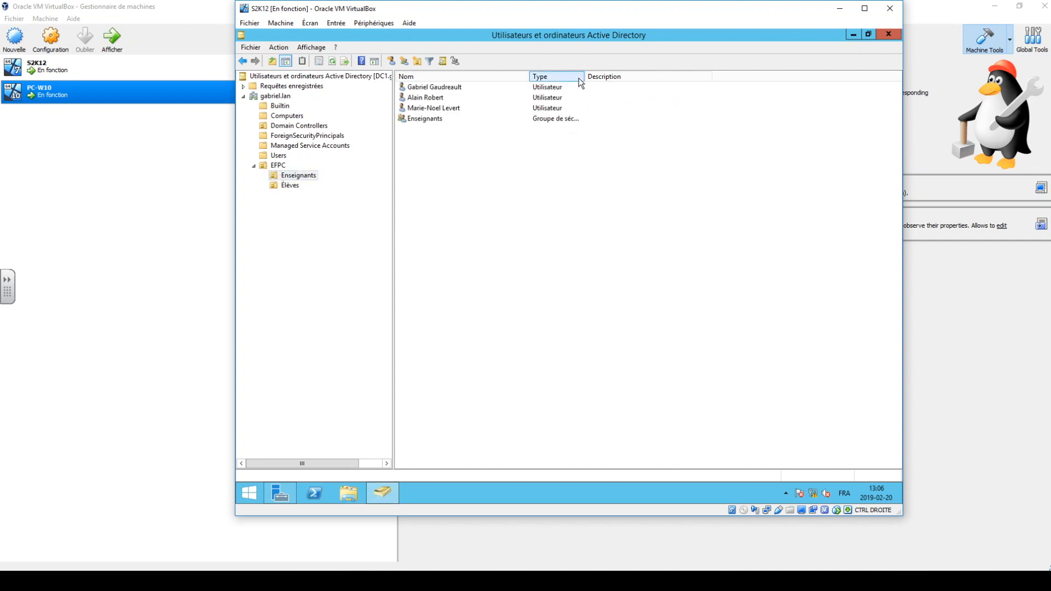
pyautogui.moveTo(582, 78); pyautogui.dragTo(656, 91)
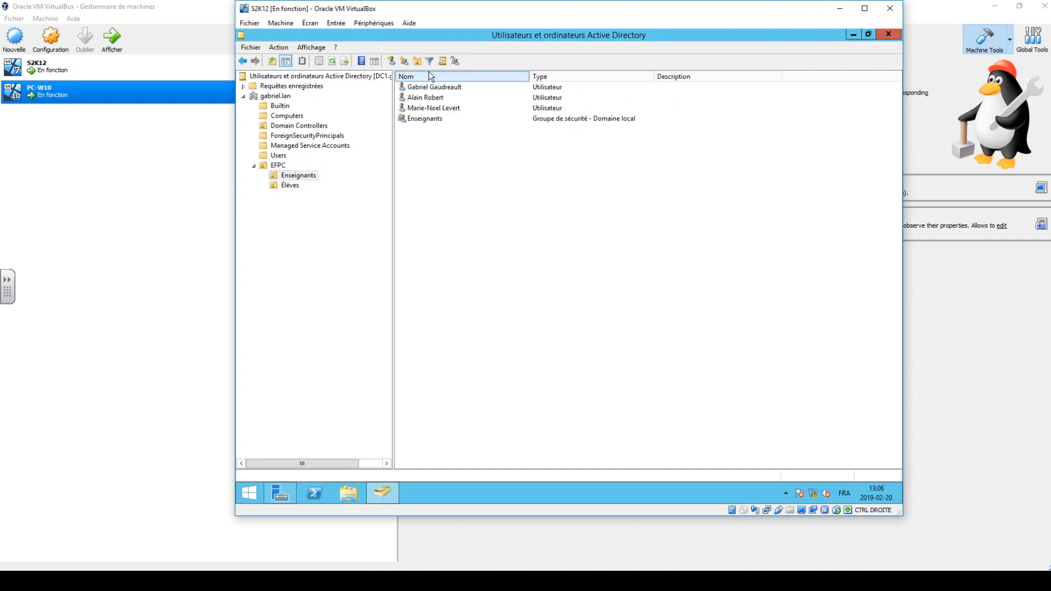
# Minimize the S2K12 server, switch to the PC-W10 virtual machine and choose to sign in as Autre utilisateur.
pyautogui.click(852, 35)
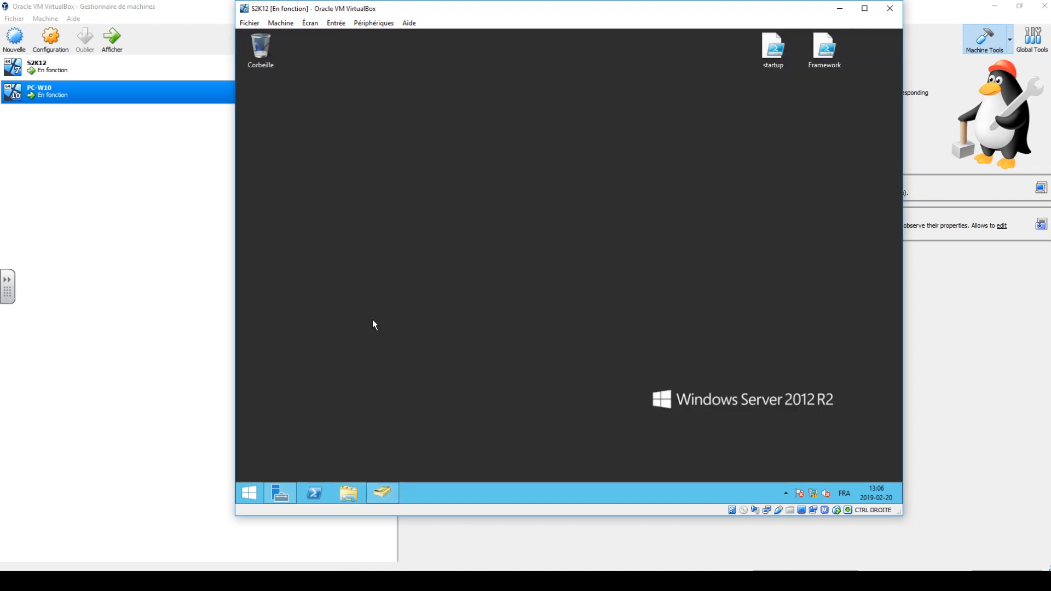
pyautogui.click(839, 8)
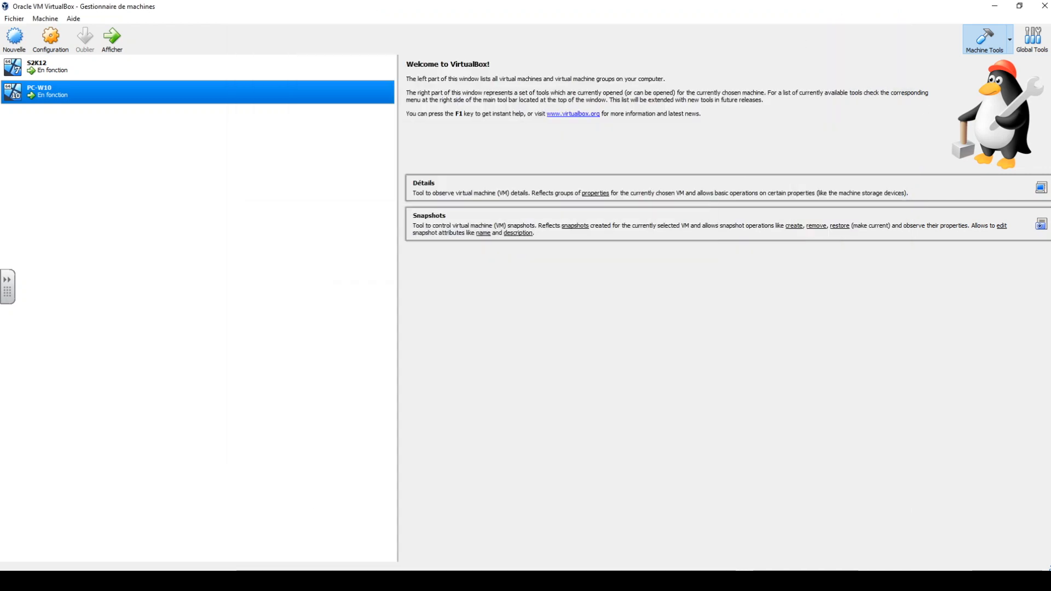
pyautogui.moveTo(257, 580)
pyautogui.click(369, 546)
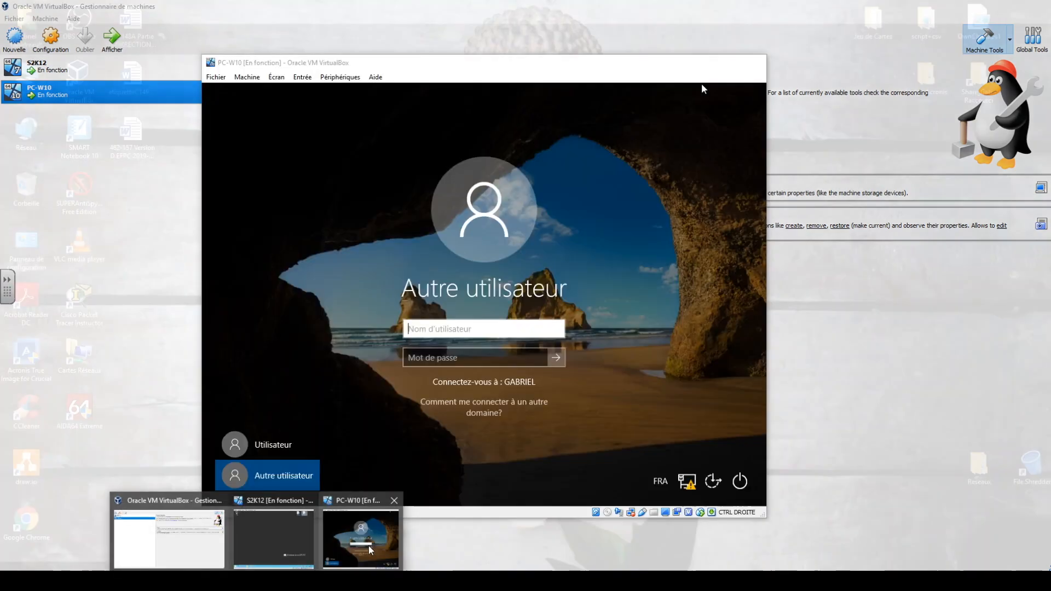
pyautogui.click(438, 193)
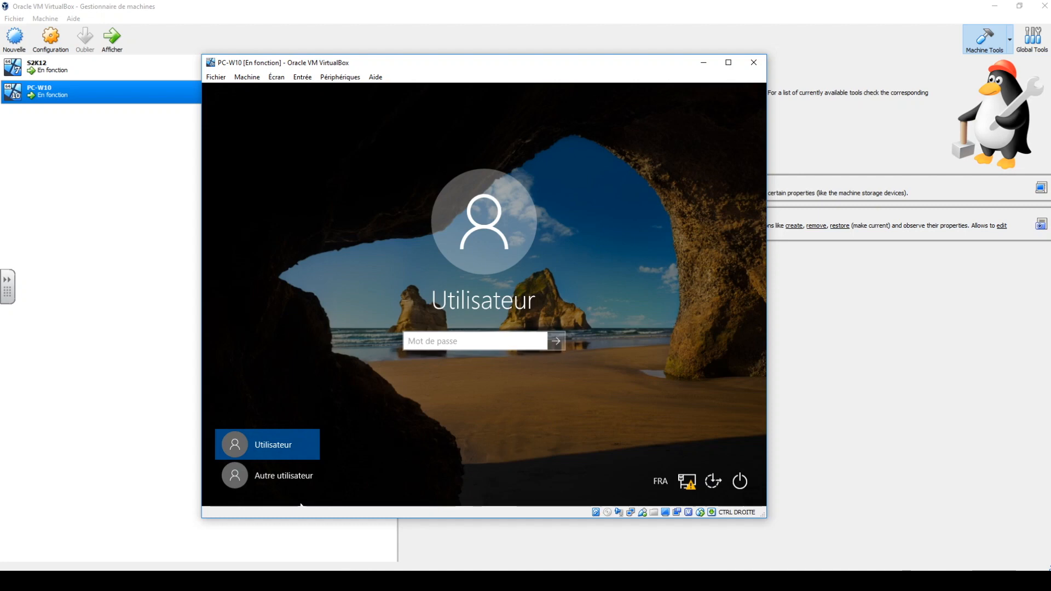
pyautogui.click(277, 475)
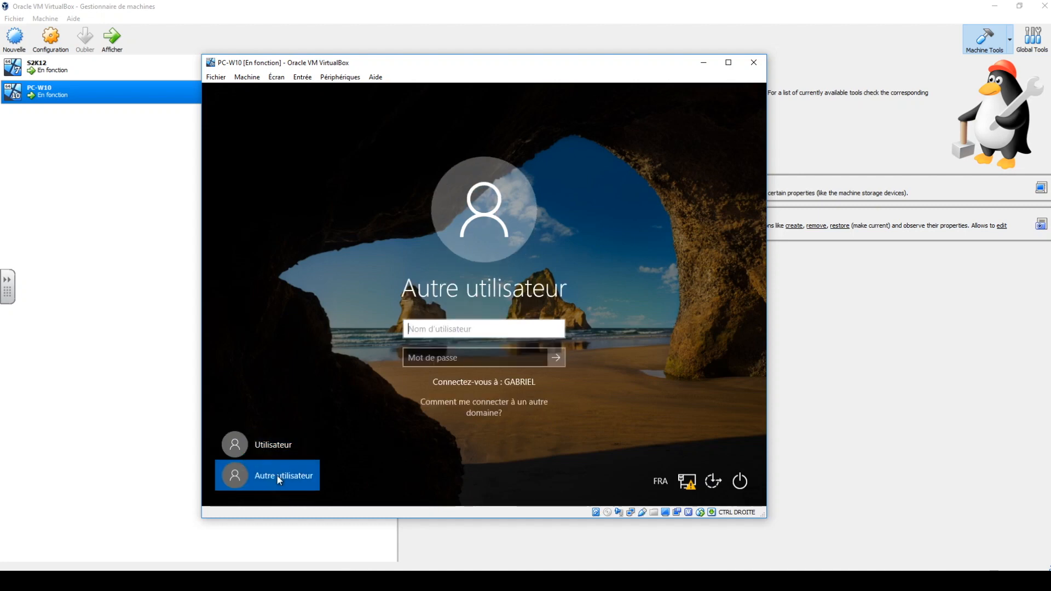
# Sign in to the GABRIEL domain on PC-W10 with a teacher's logon name and account password.
pyautogui.press('Tab')
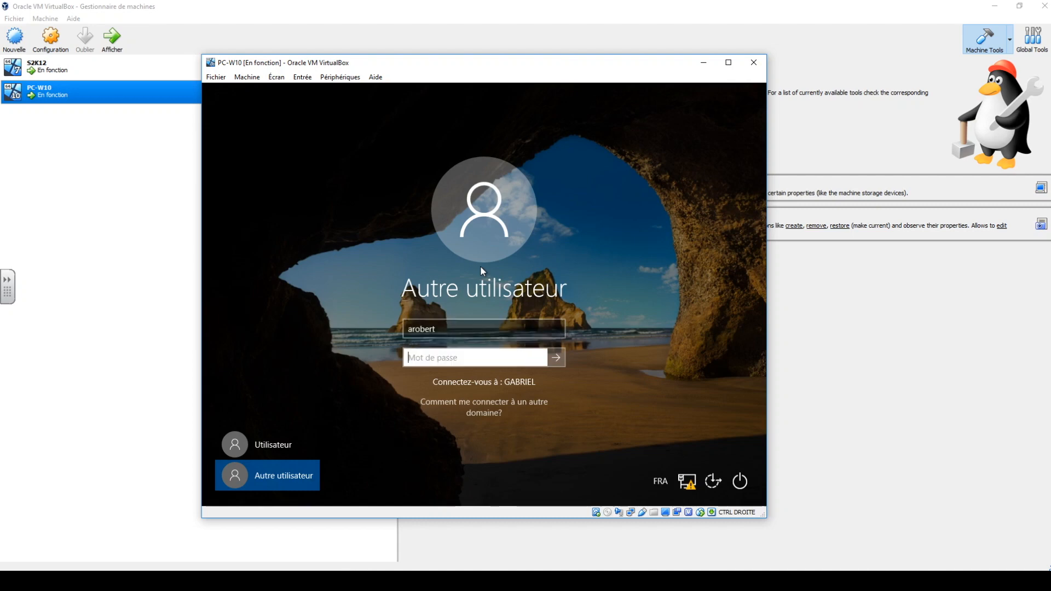
pyautogui.write('********')
pyautogui.press('Return')
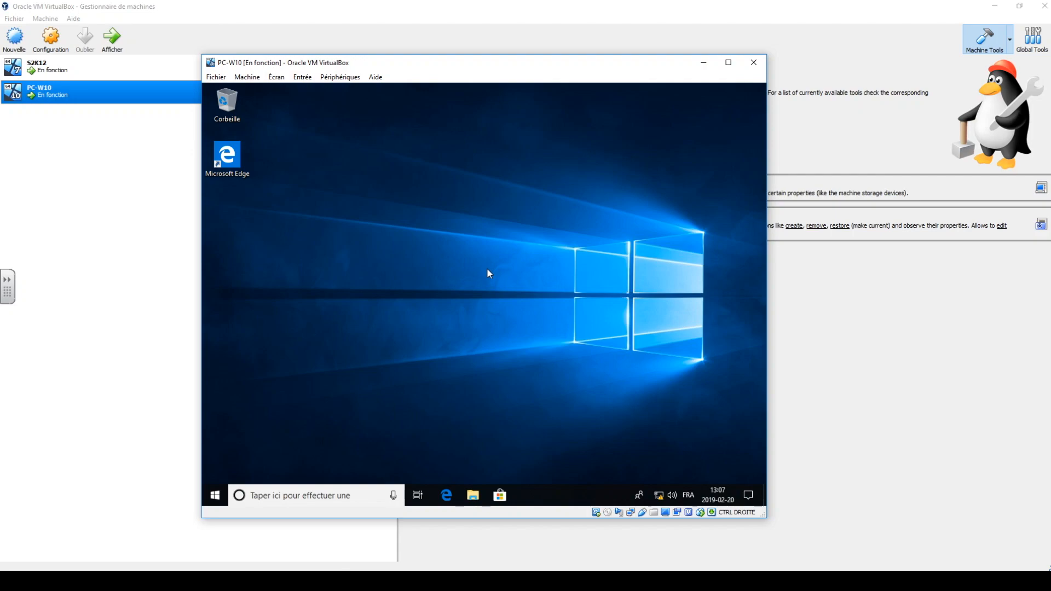
# Switch to the S2K12 virtual machine and bring back the Active Directory users and computers console.
pyautogui.click(248, 580)
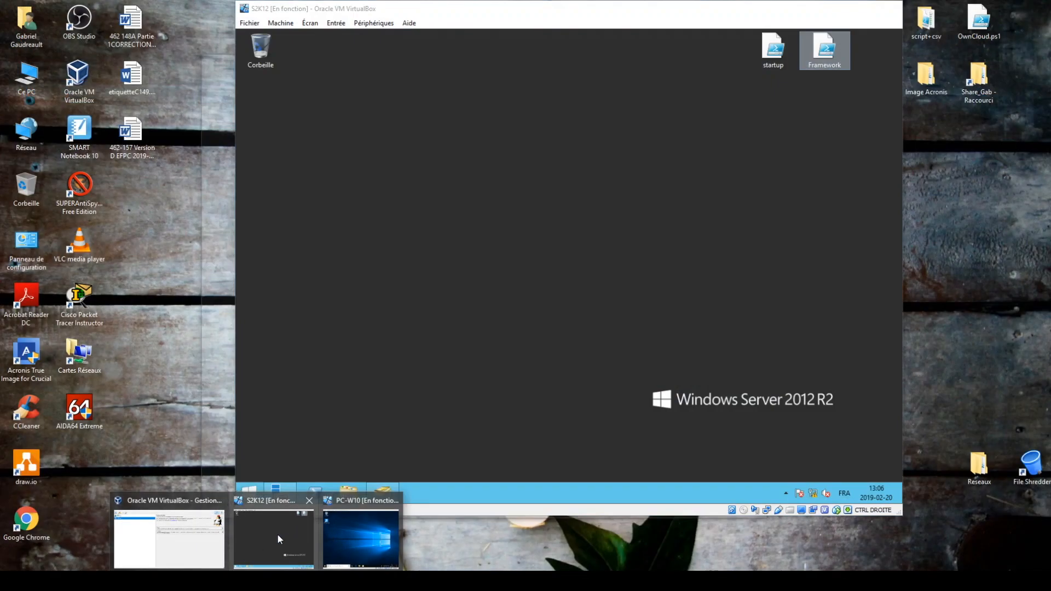
pyautogui.click(278, 534)
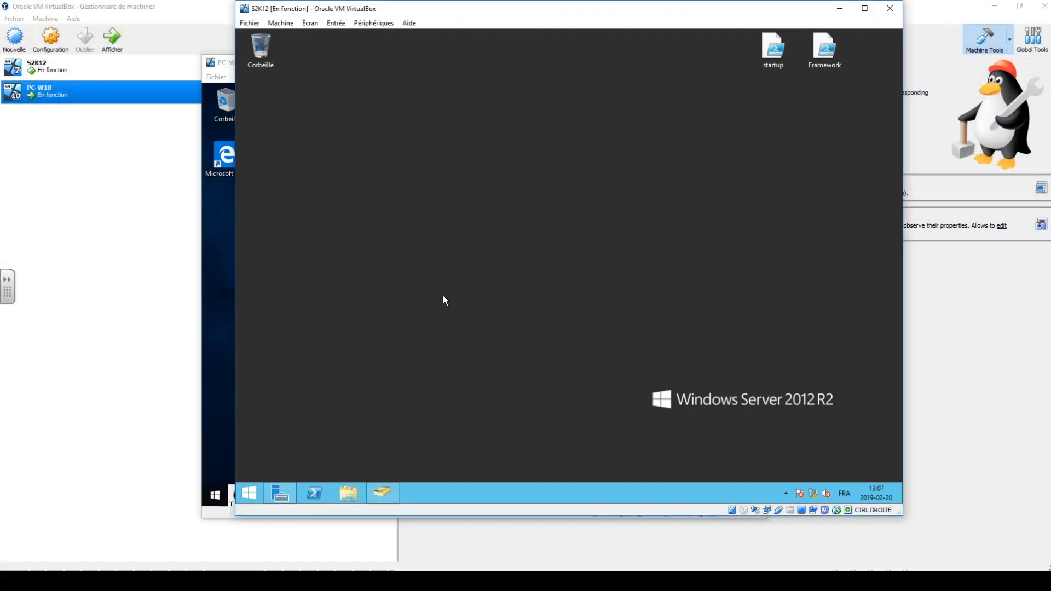
pyautogui.click(388, 491)
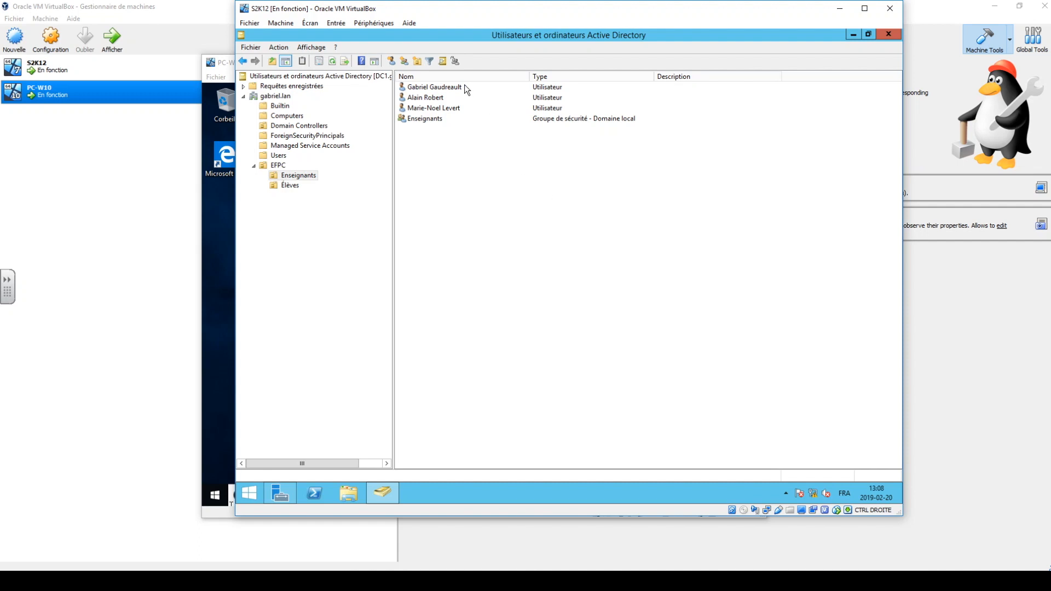
pyautogui.click(300, 49)
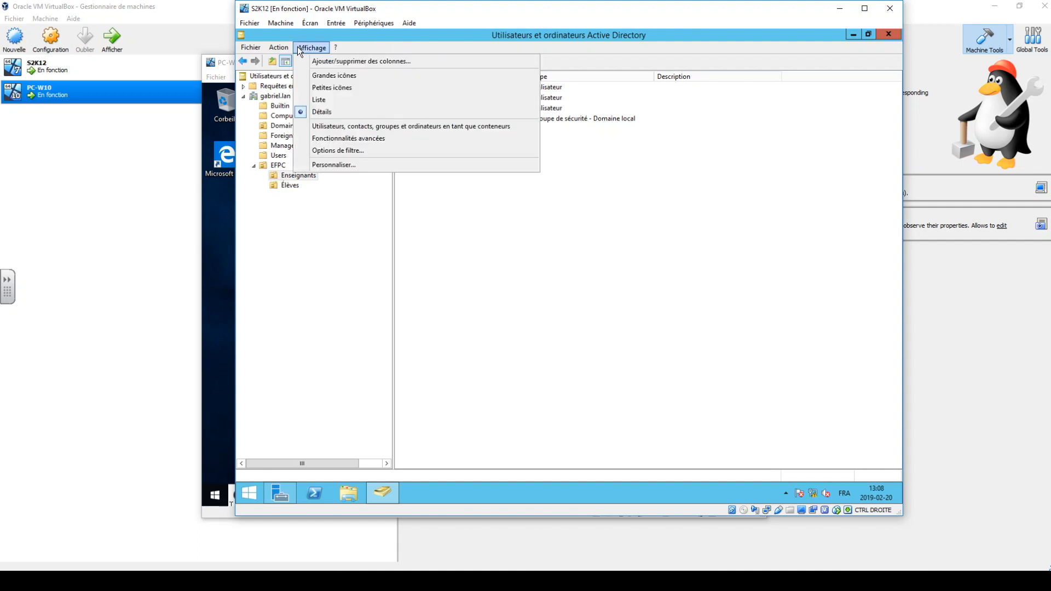
pyautogui.click(295, 47)
pyautogui.click(276, 48)
pyautogui.moveTo(310, 48)
pyautogui.click(613, 280)
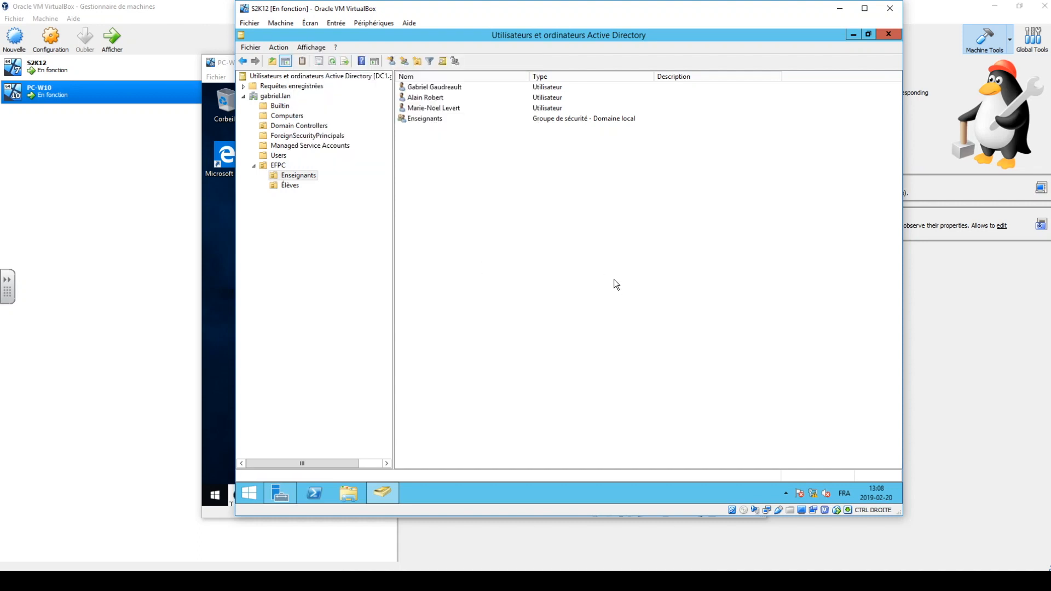
# Review the EFPC unit, its Enseignants and Élèves sub-units and the object types available for Enseignants, collapse EFPC and minimize the console.
pyautogui.click(262, 165)
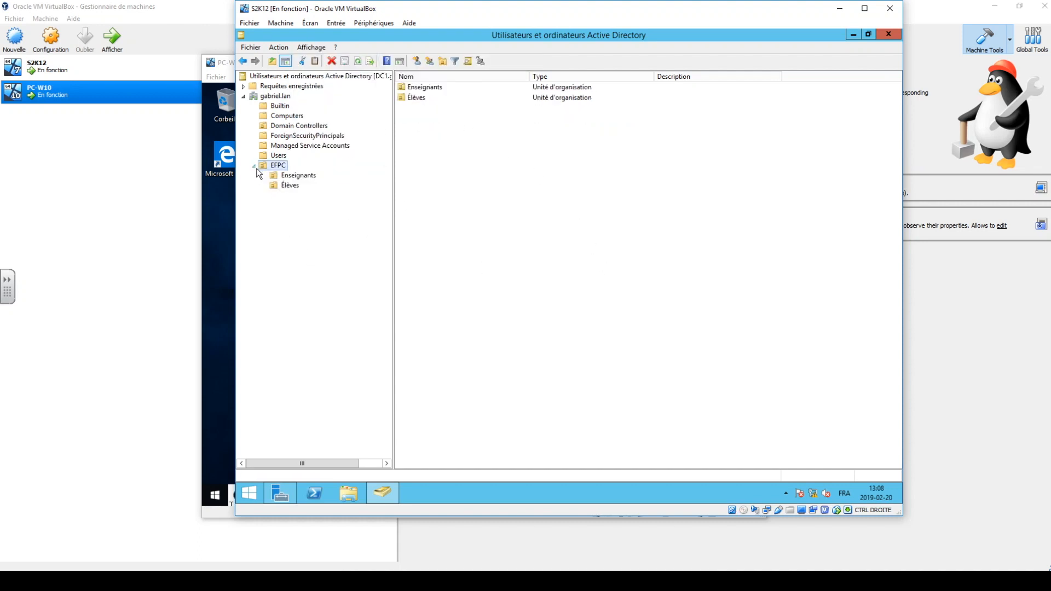
pyautogui.click(272, 176)
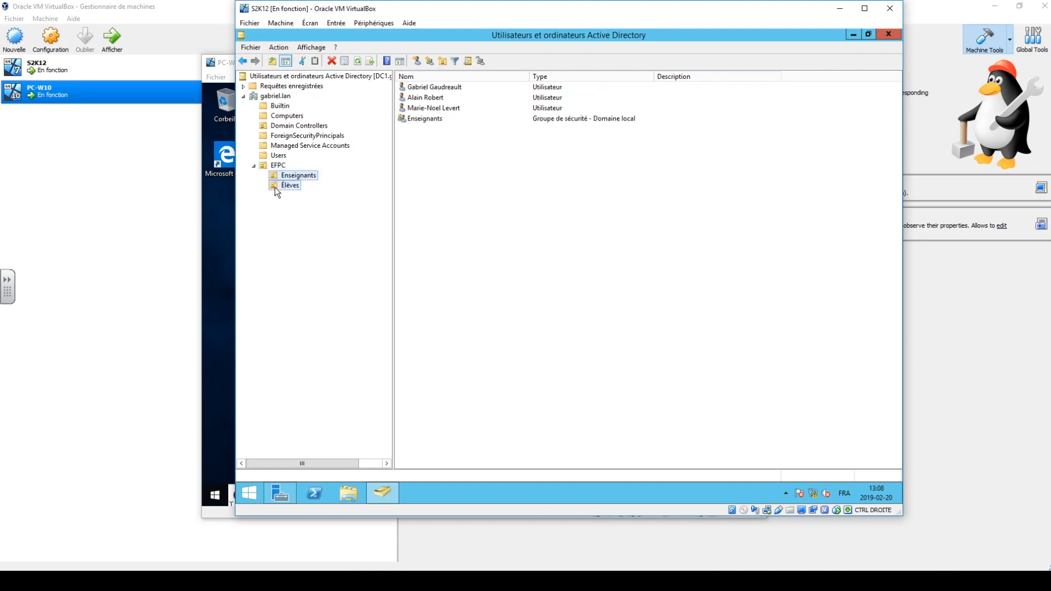
pyautogui.click(279, 186)
pyautogui.rightClick(275, 176)
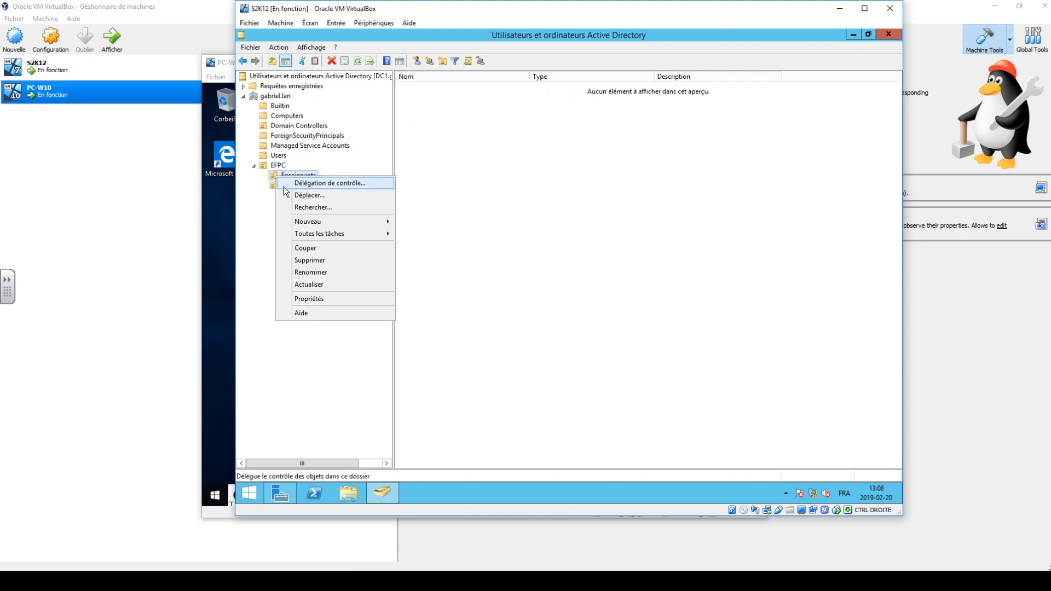
pyautogui.moveTo(314, 224)
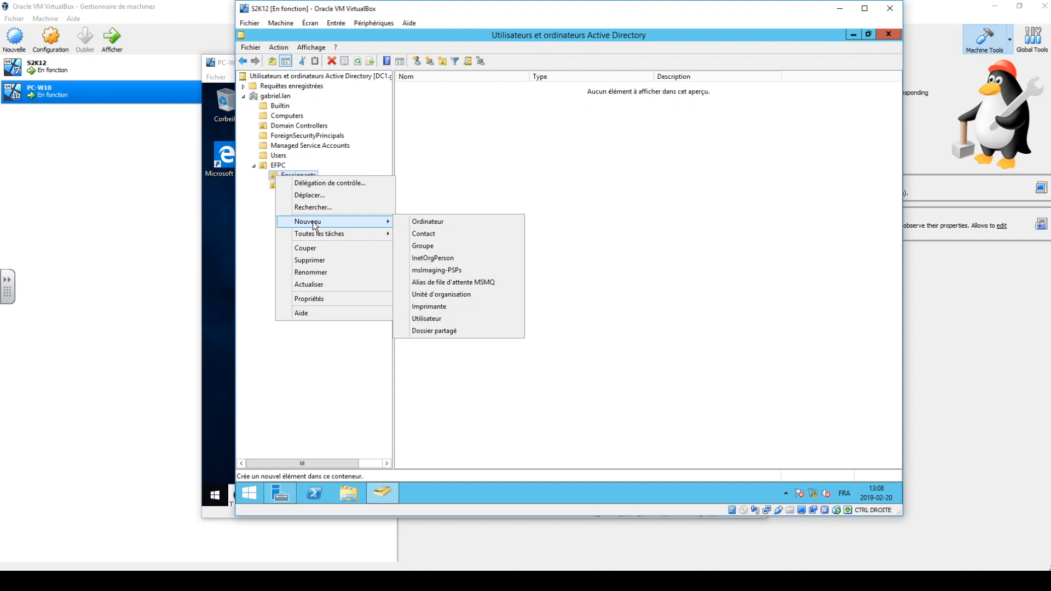
pyautogui.click(327, 412)
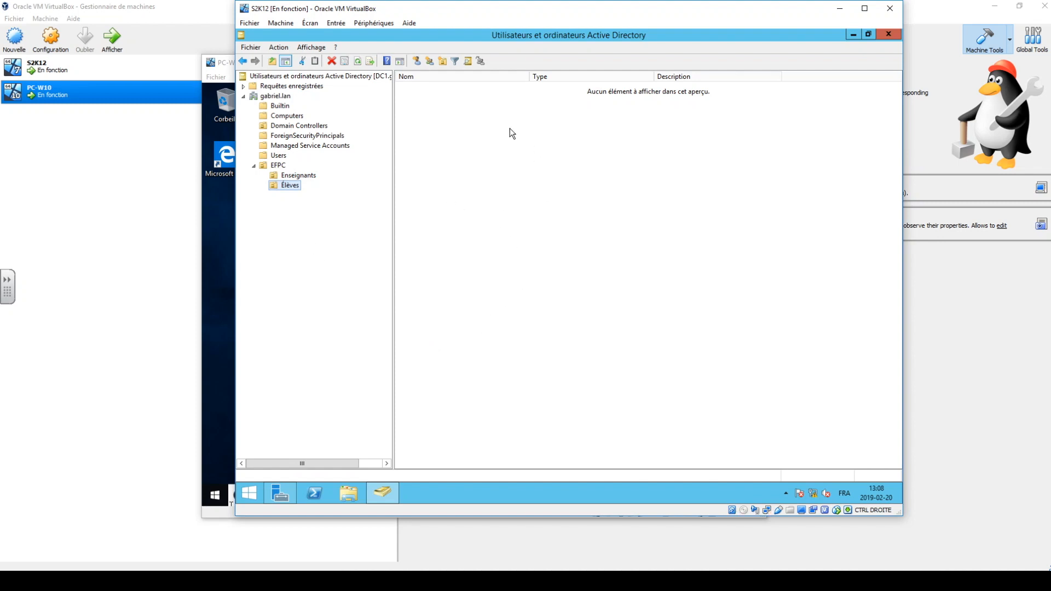
pyautogui.click(253, 166)
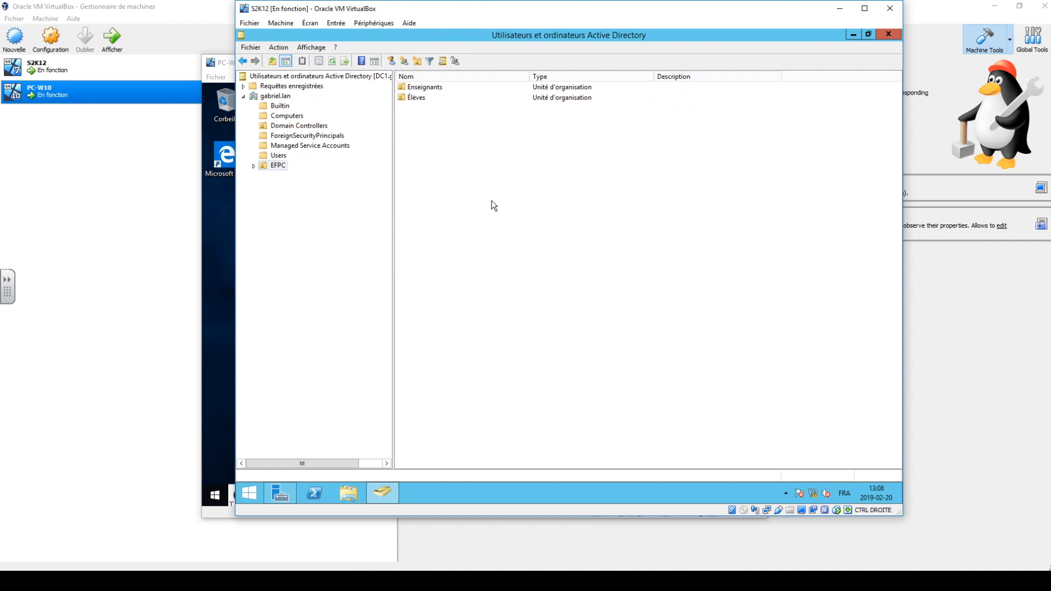
pyautogui.click(853, 34)
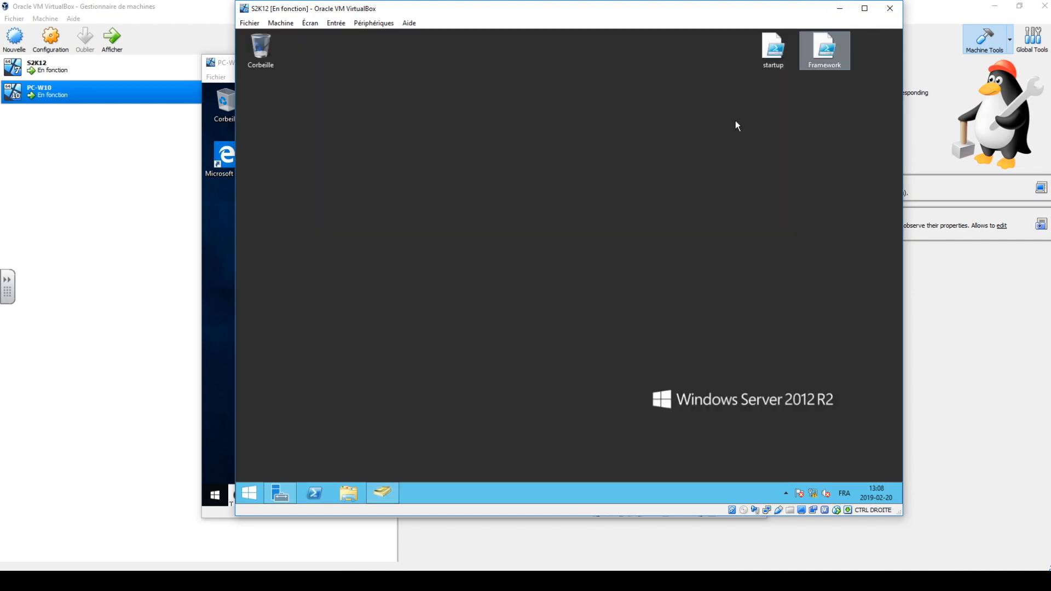